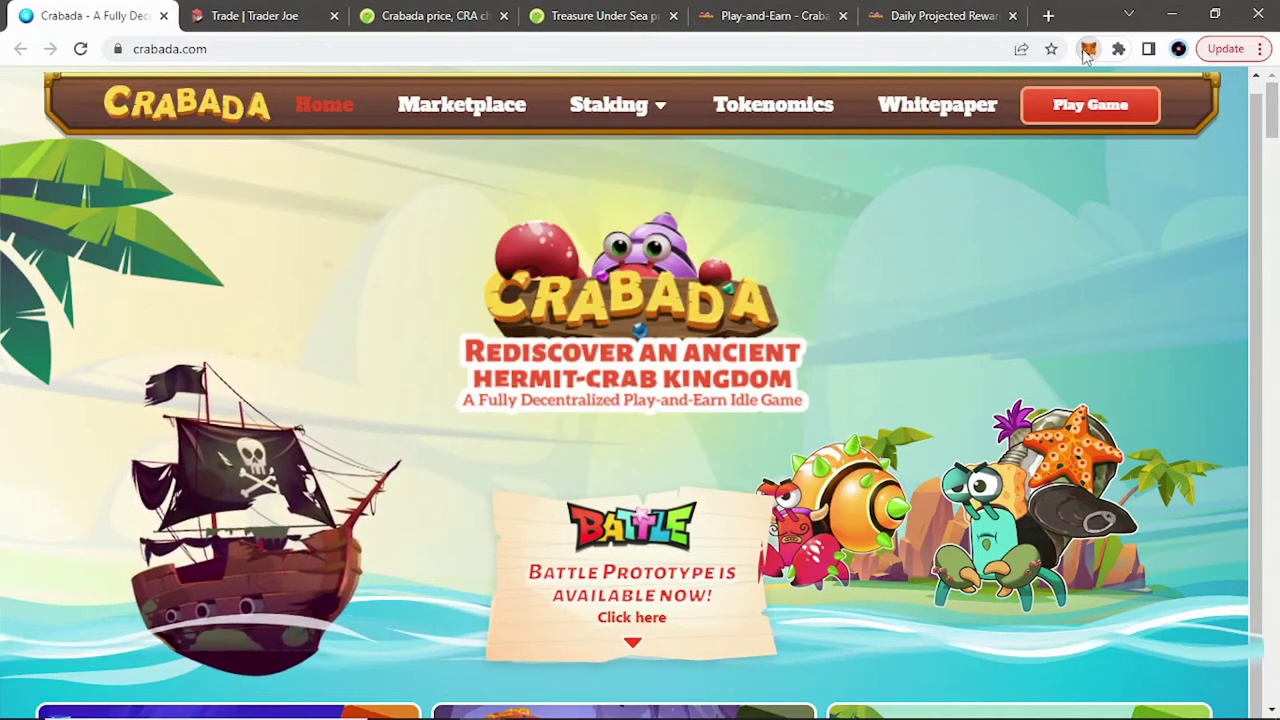
Check the MetaMask wallet, keeping the Avalanche Mainnet C-Chain network selected
left_click(1088, 50)
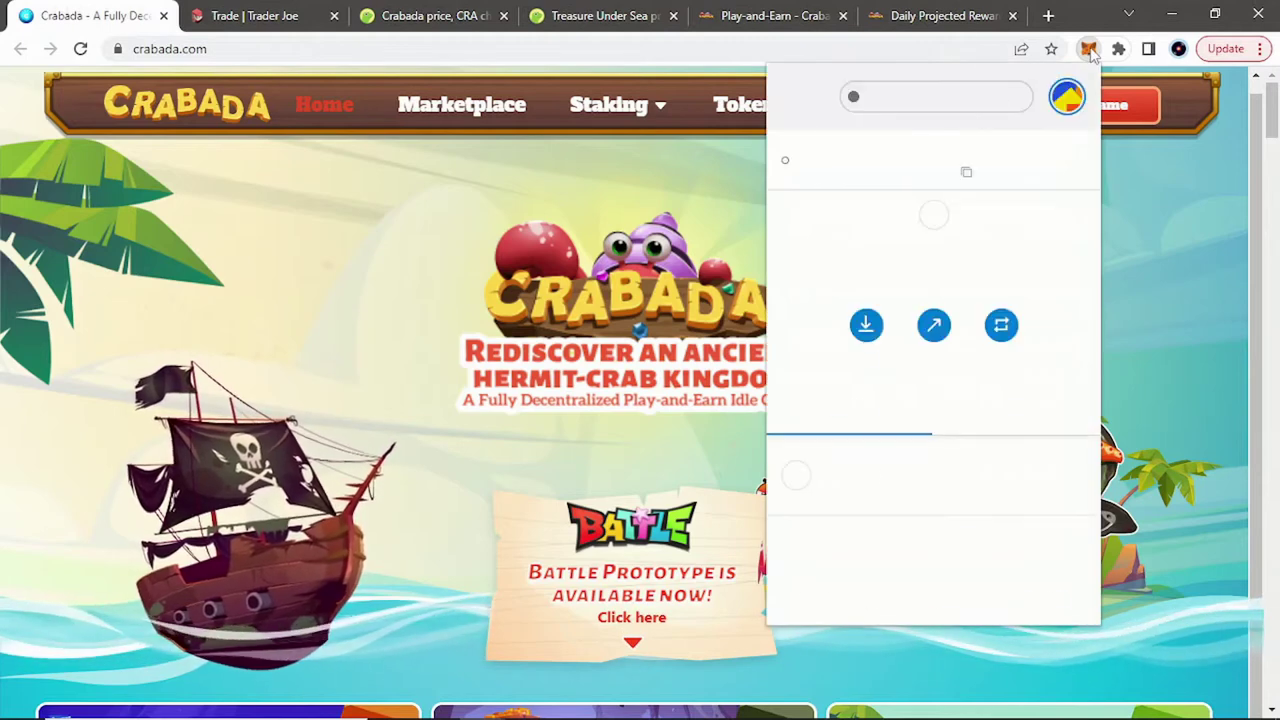
left_click(920, 98)
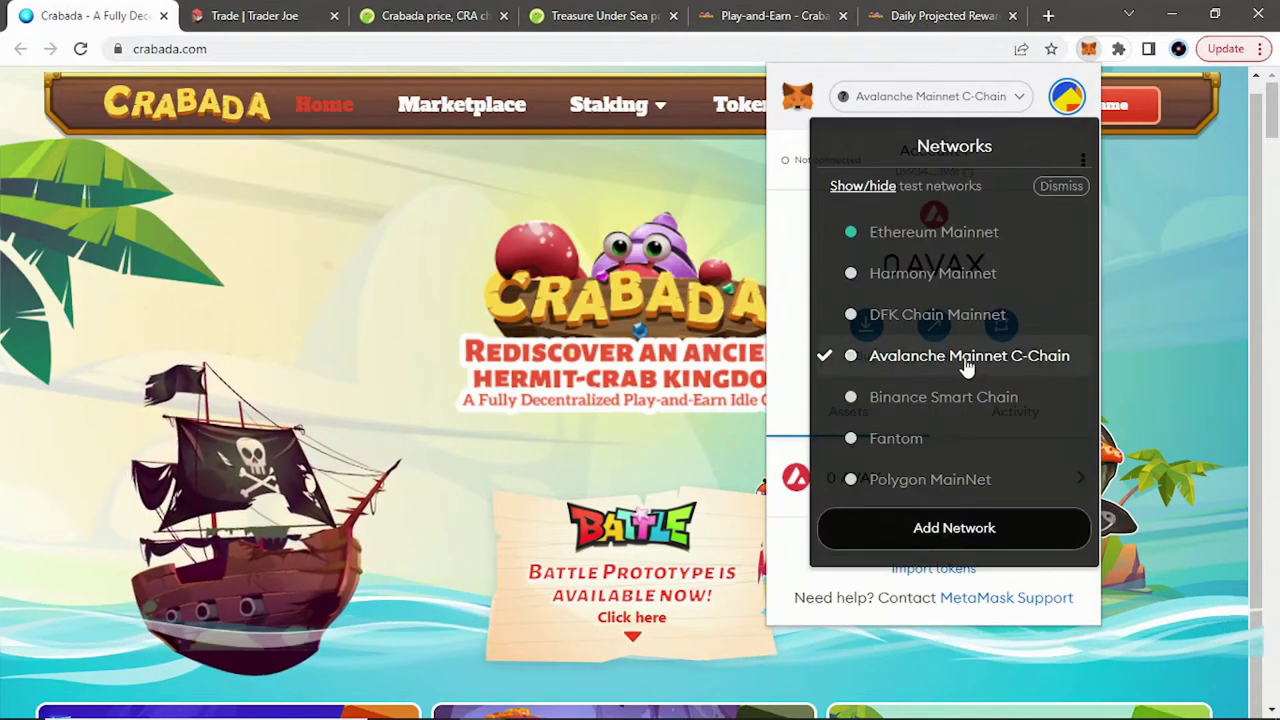
left_click(786, 226)
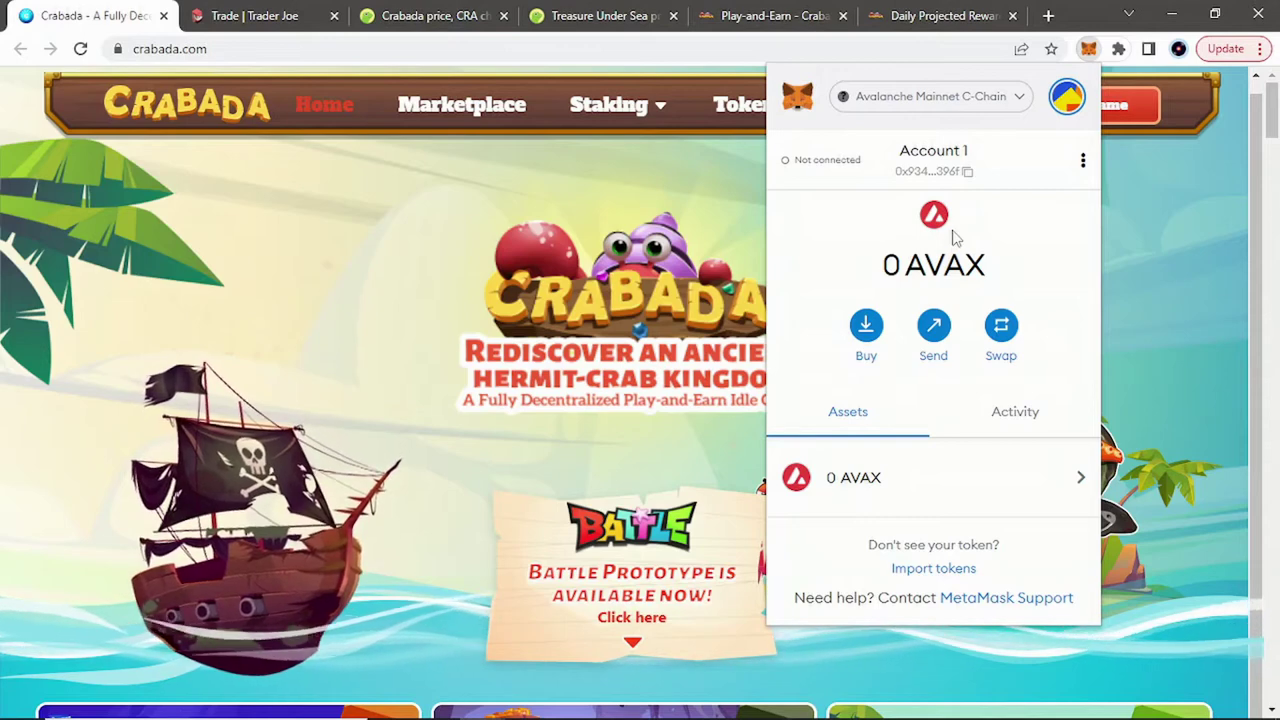
left_click(1257, 140)
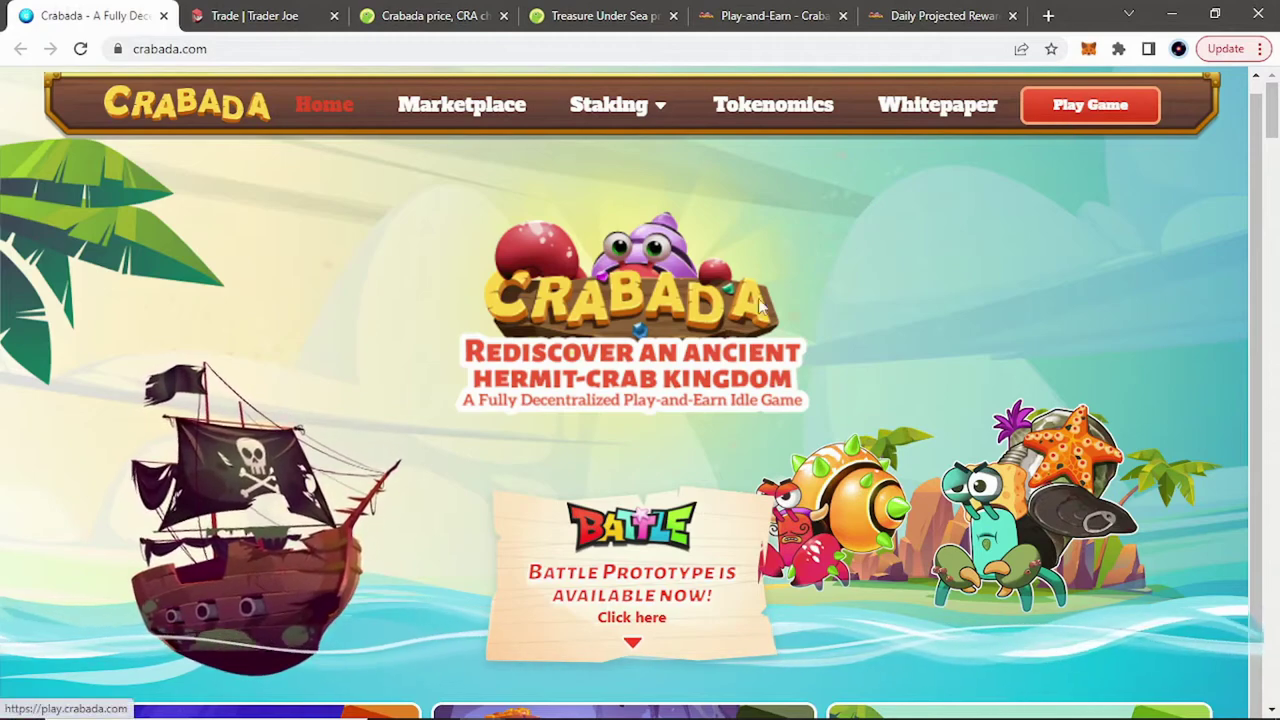
Launch the idle game dashboard and view the TUS, CRA and CRAM balances at 0.00
scroll(726, 322, "down", 2)
scroll(726, 322, "up", 2)
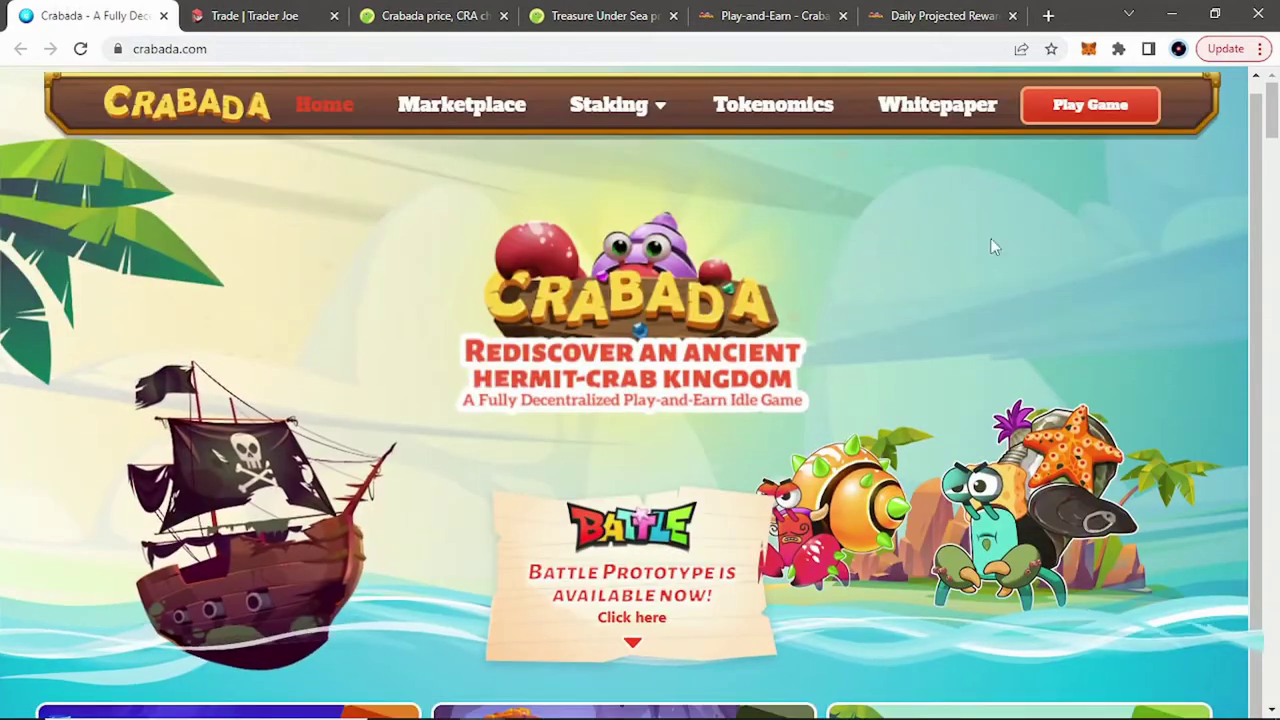
left_click(1115, 115)
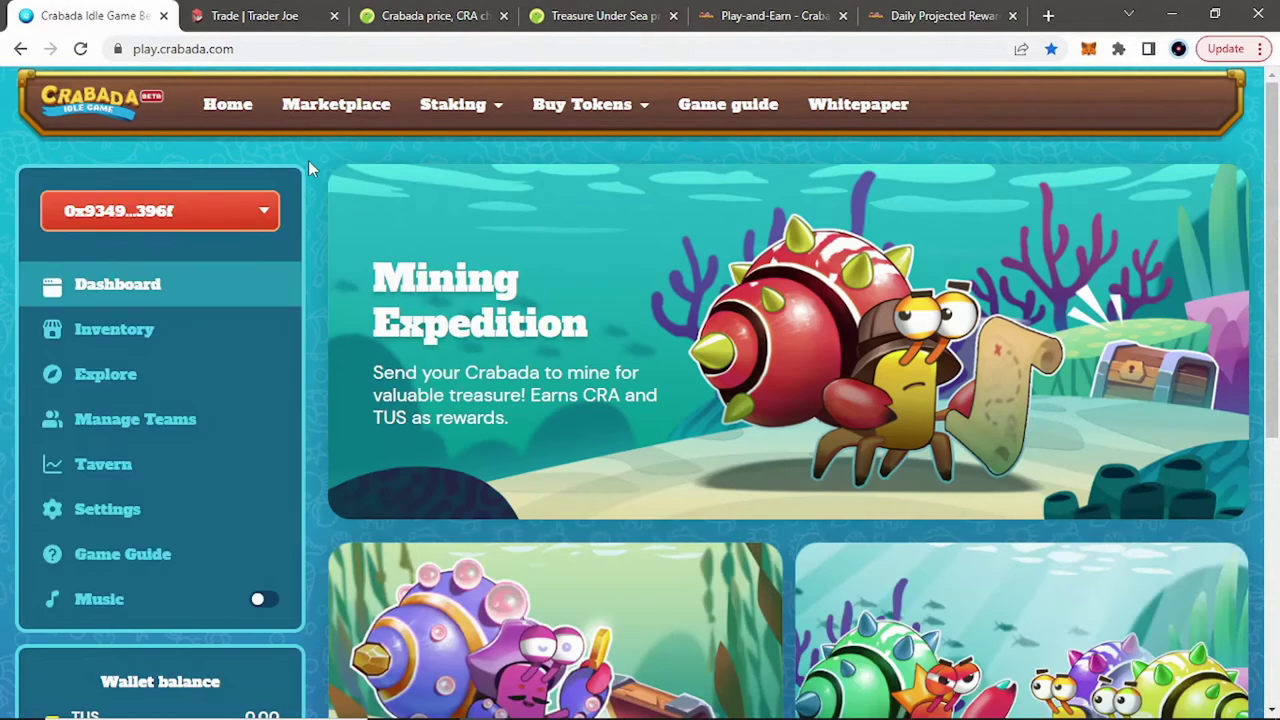
scroll(319, 176, "down", 2)
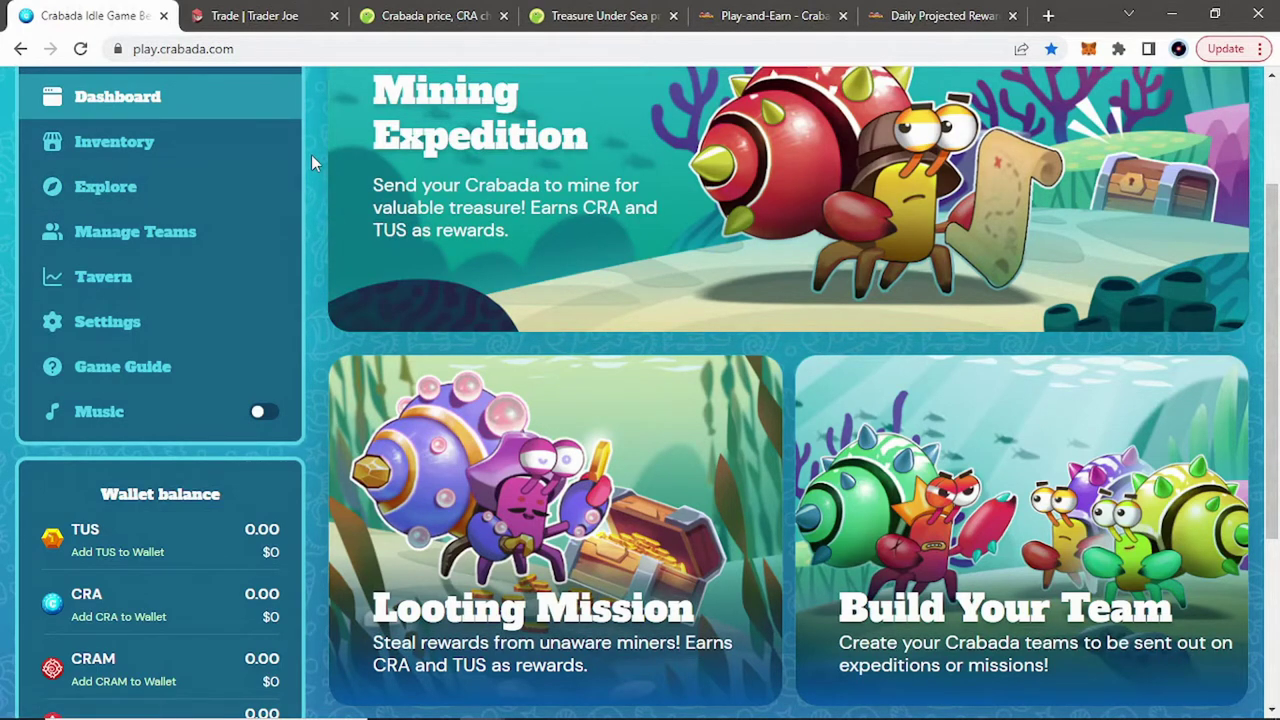
scroll(311, 157, "up", 2)
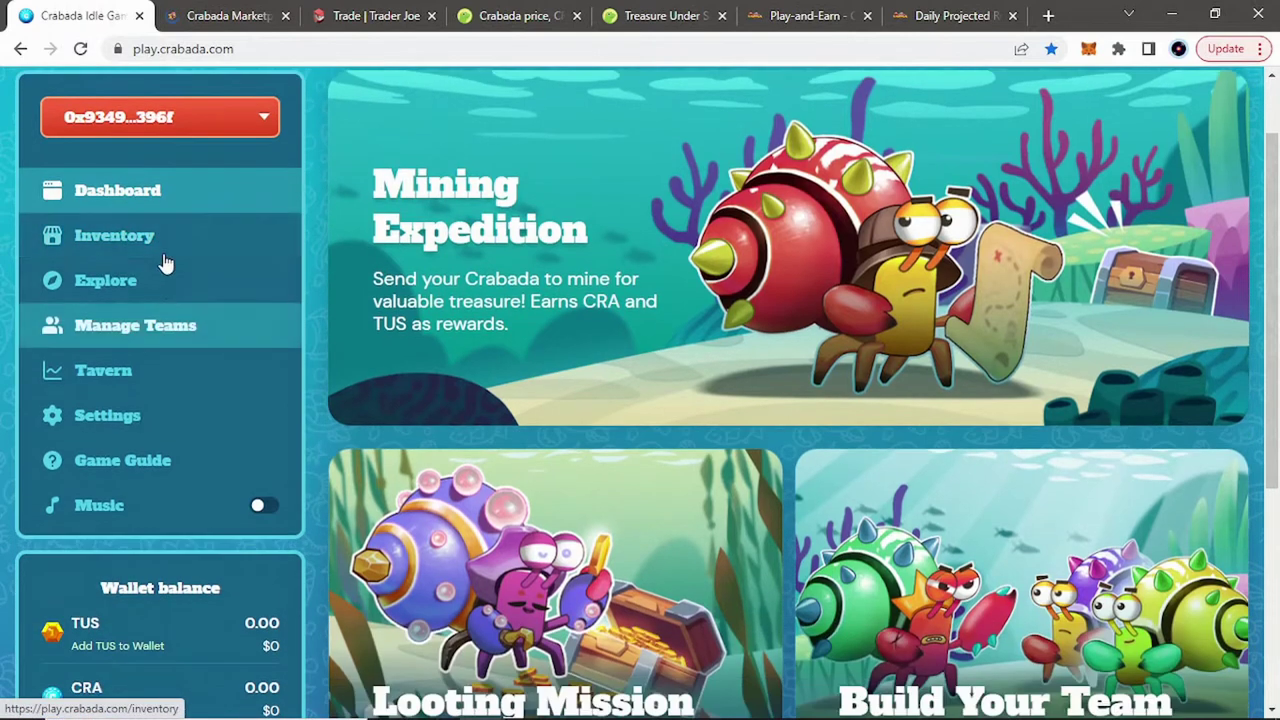
left_click(162, 333)
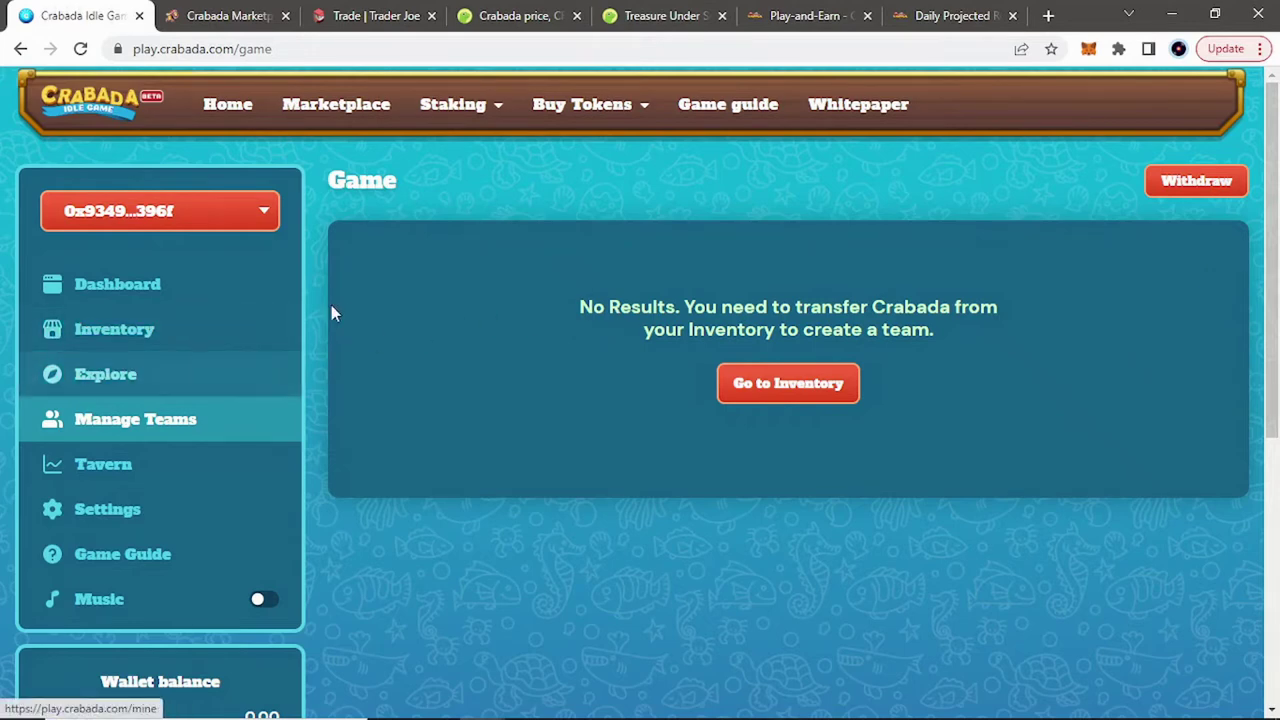
left_click(210, 300)
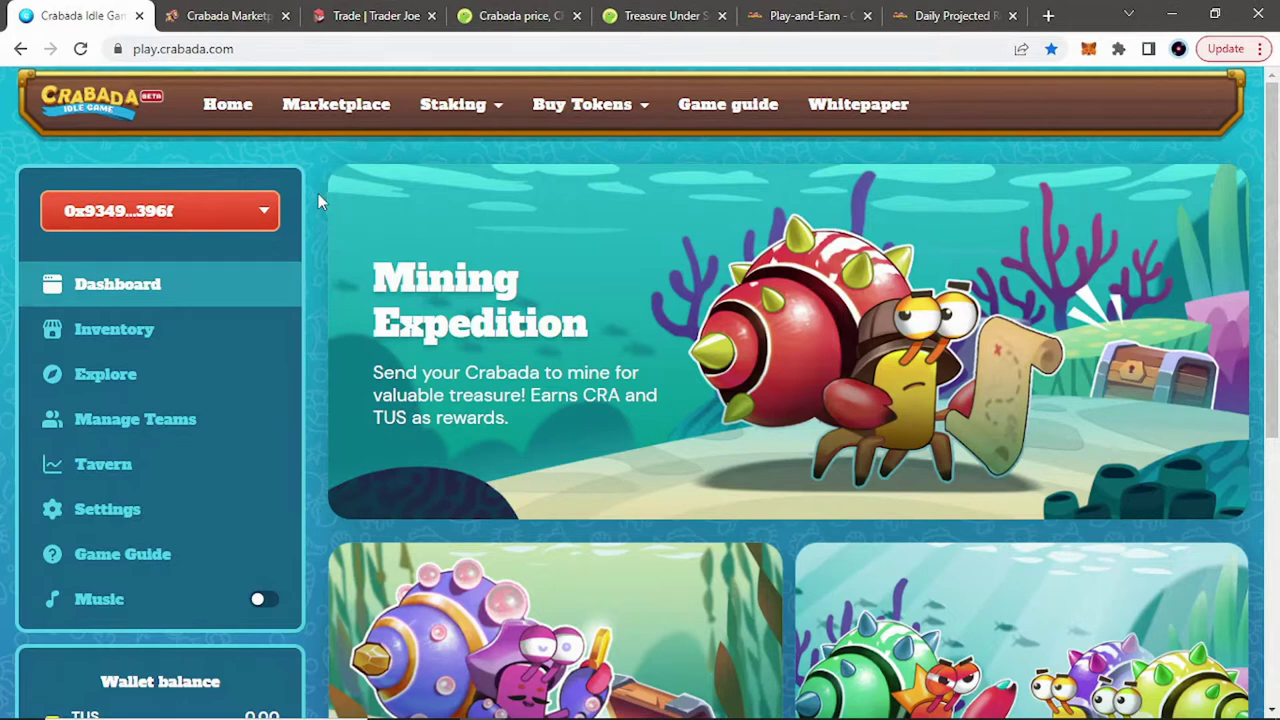
left_click(215, 16)
Browse the 830 For sale crabs and default filters, cheapest listing at 14,499 TUS
scroll(317, 274, "down", 1)
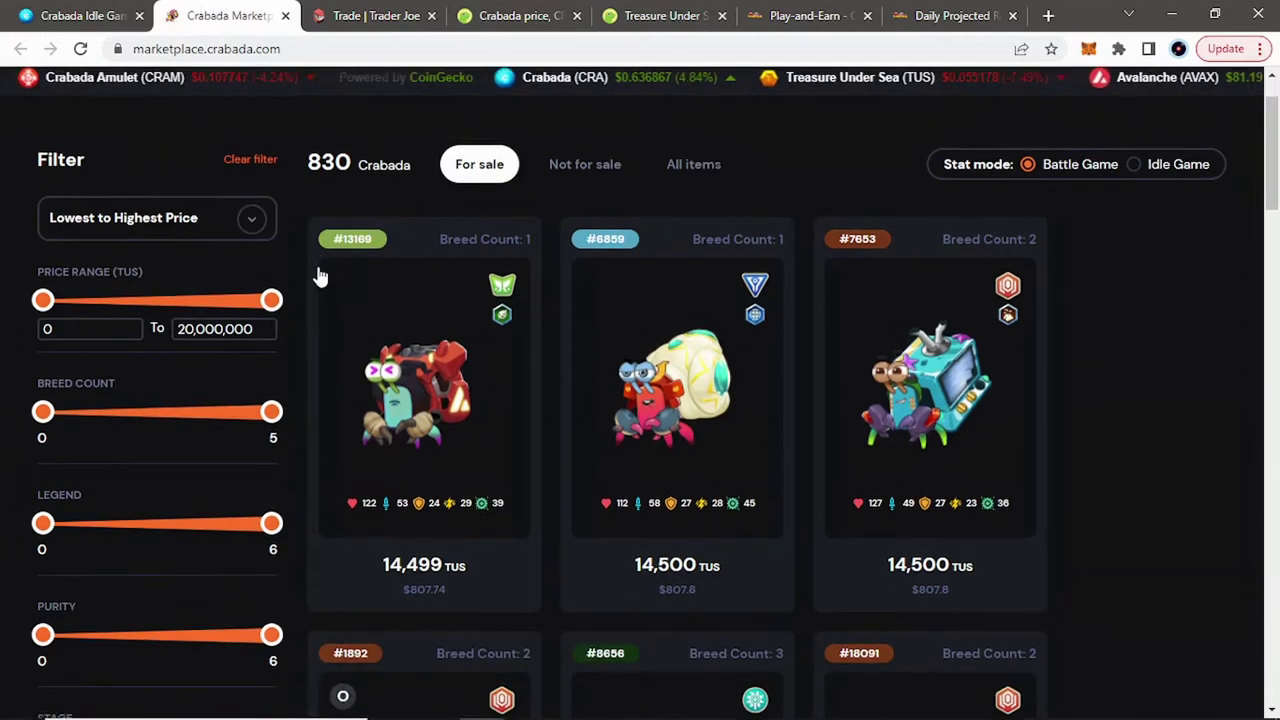
scroll(295, 220, "down", 1)
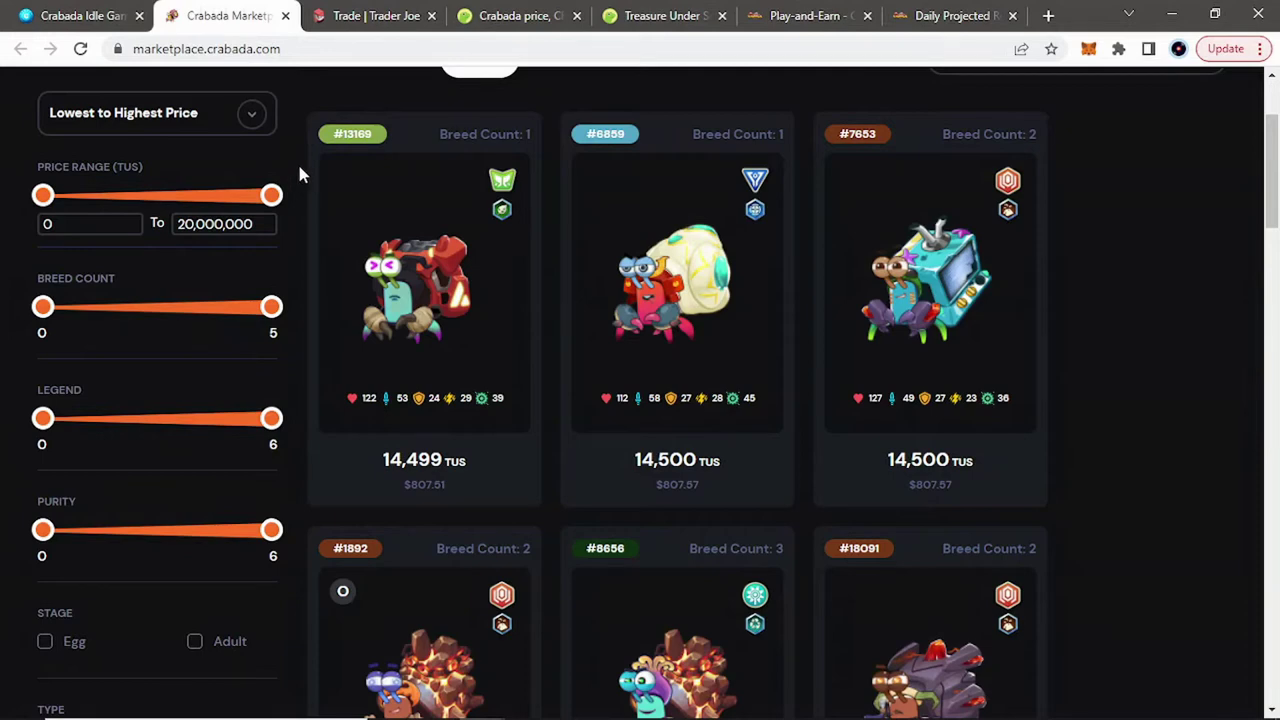
scroll(300, 174, "down", 1)
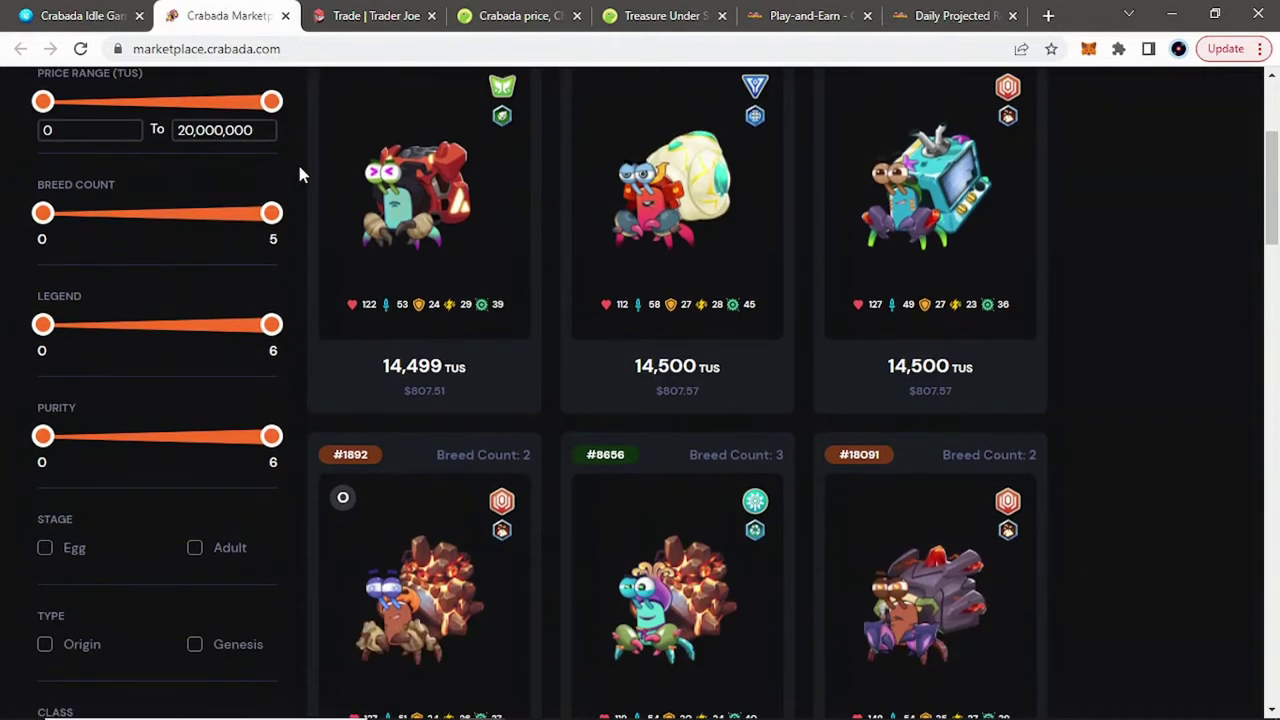
scroll(300, 174, "up", 3)
scroll(300, 174, "down", 2)
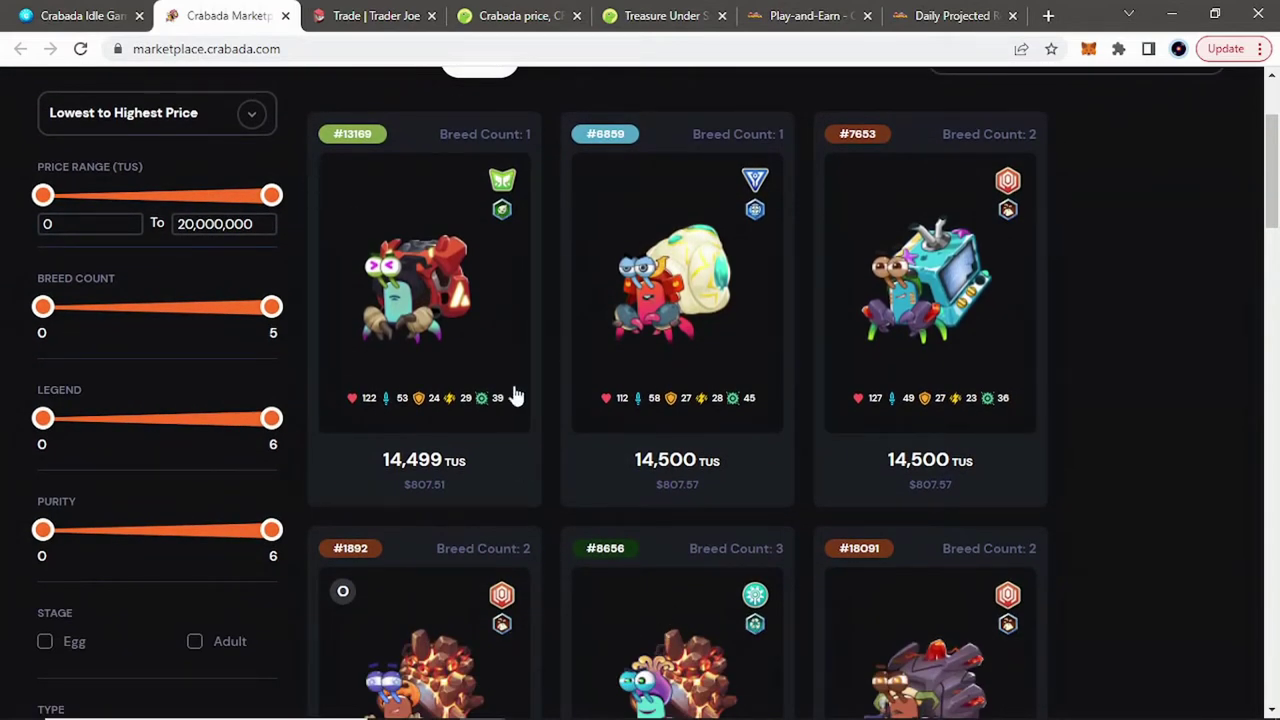
scroll(381, 428, "down", 1)
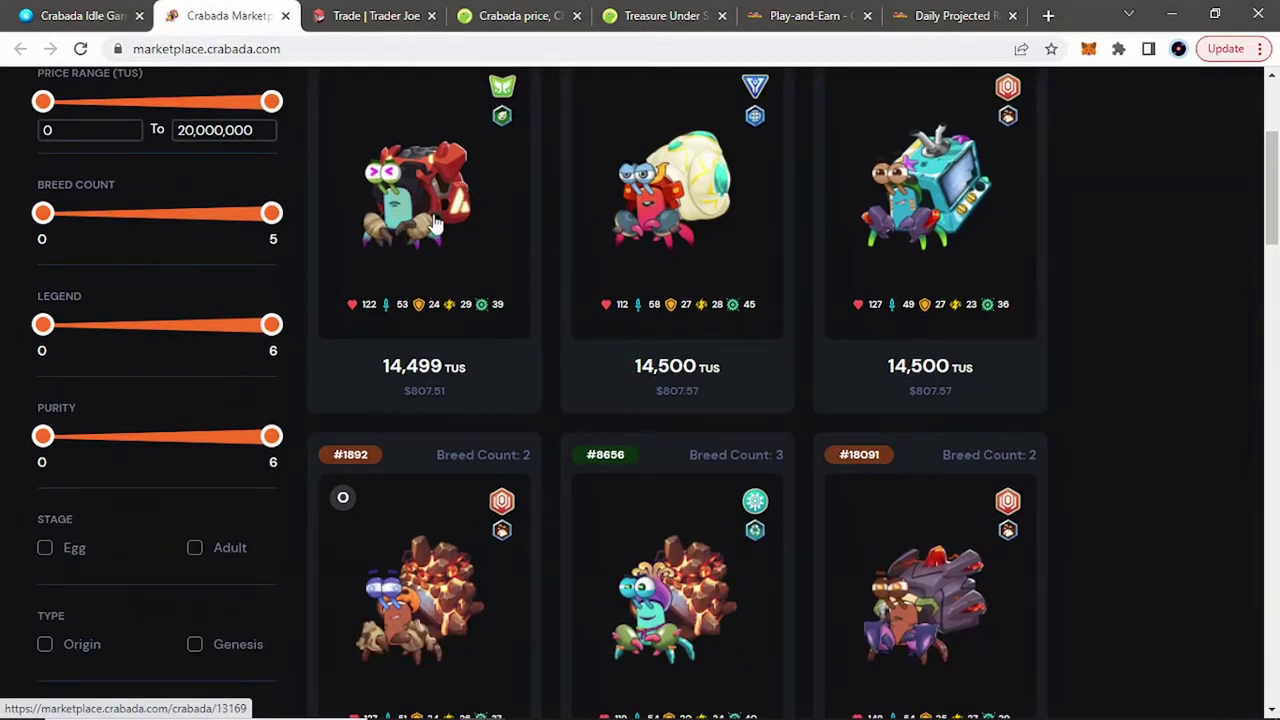
scroll(350, 310, "up", 2)
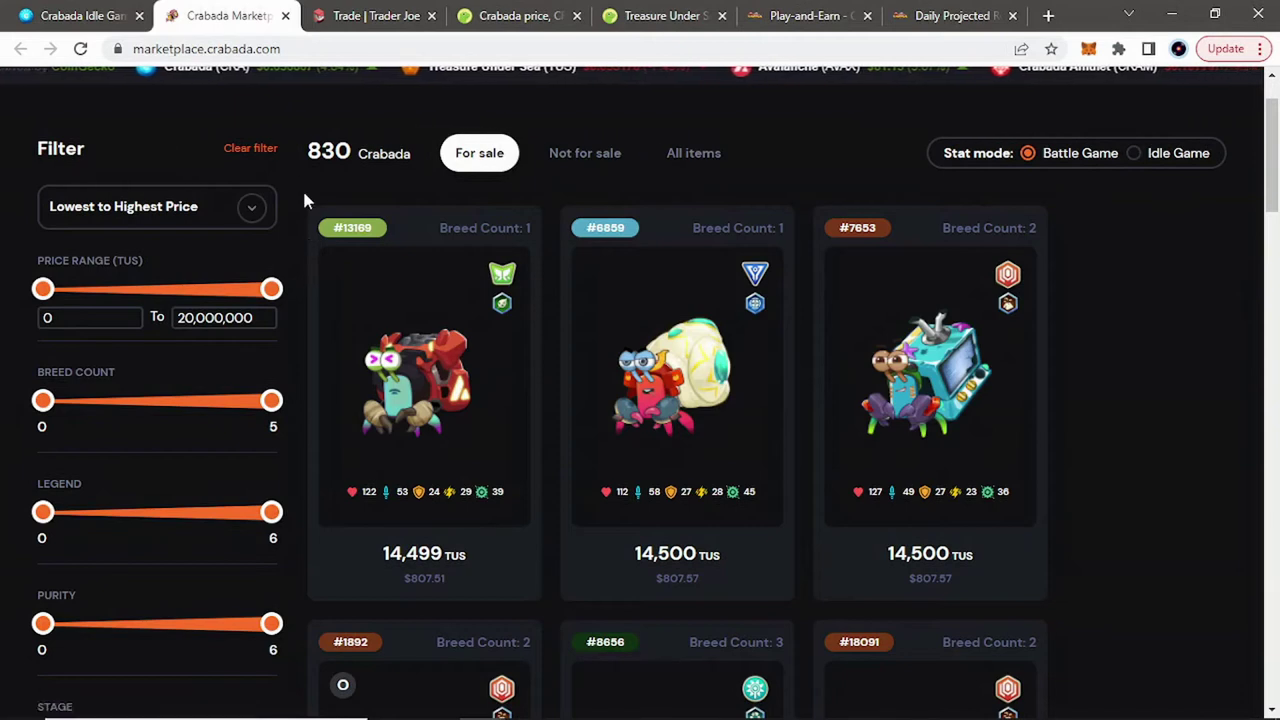
scroll(306, 201, "down", 1)
mouse_move(40, 538)
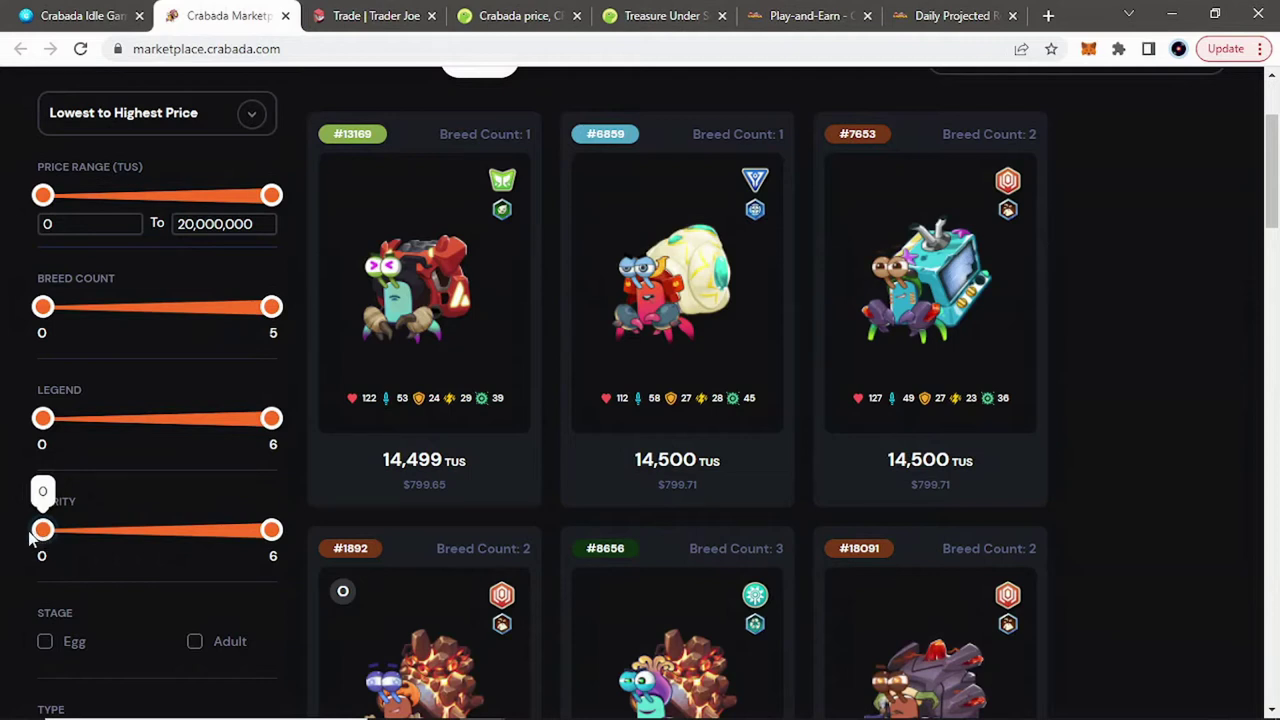
Raise the Purity filter's minimum to 6, leaving 644 crabs for sale
left_click_drag(38, 536, 92, 535)
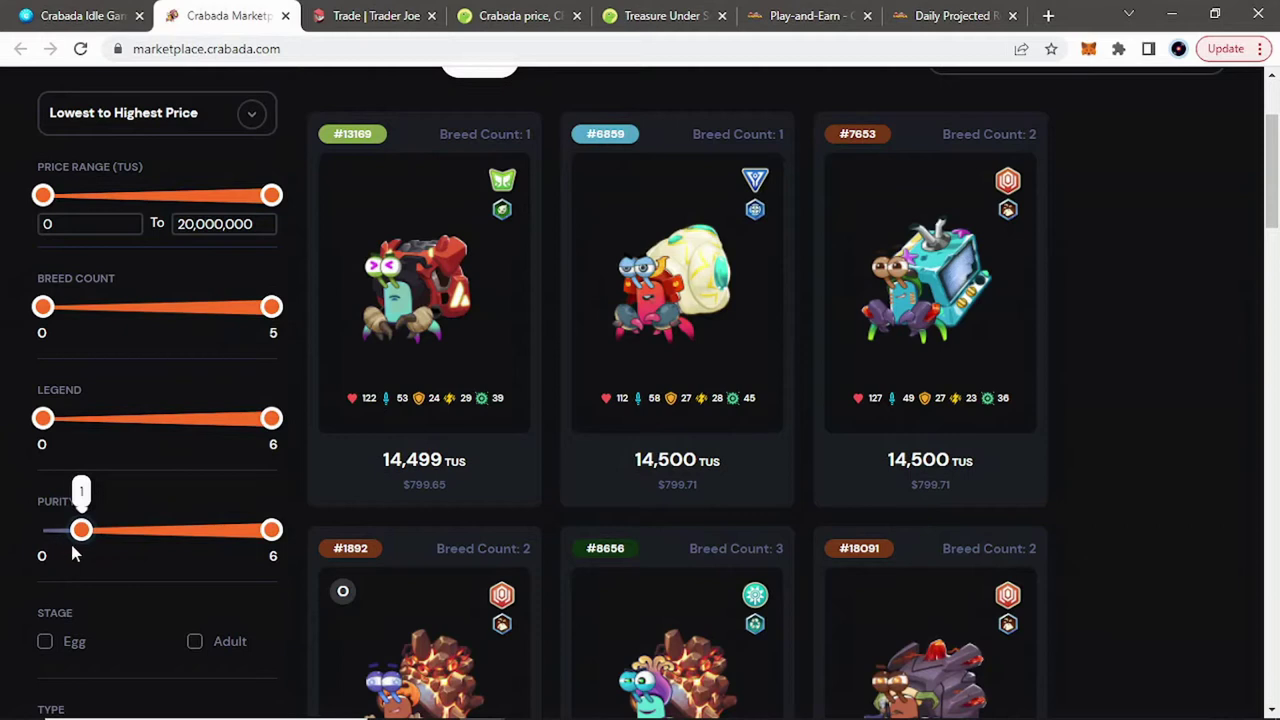
left_click_drag(98, 538, 286, 536)
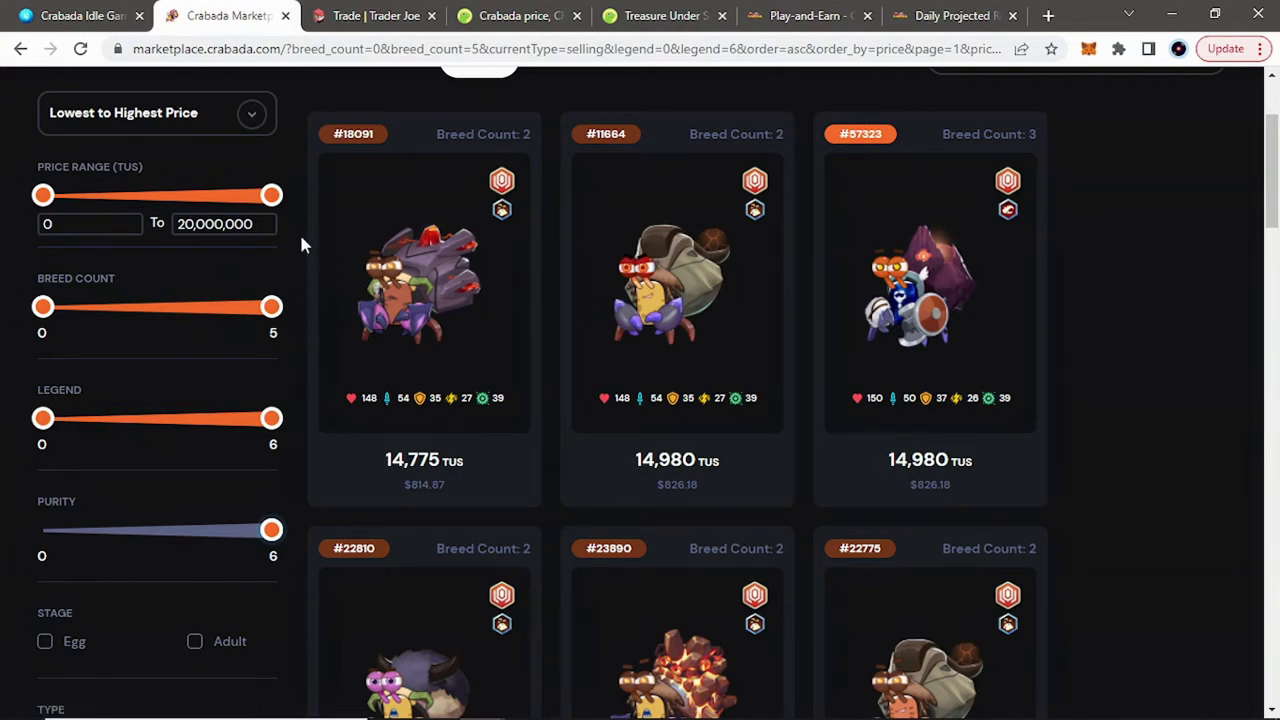
scroll(443, 223, "up", 2)
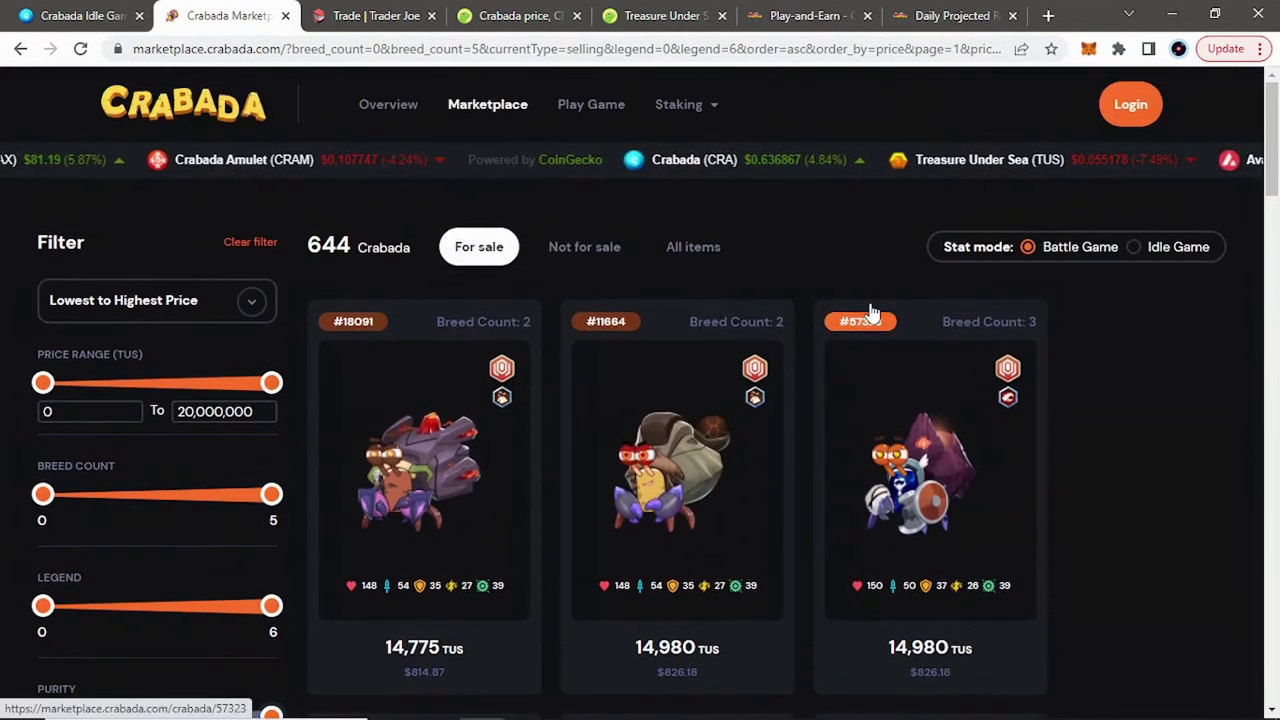
Show Idle Game BP/MP stats and browse listings, several at 14,980 TUS with BP 237, MP 66
left_click(1132, 246)
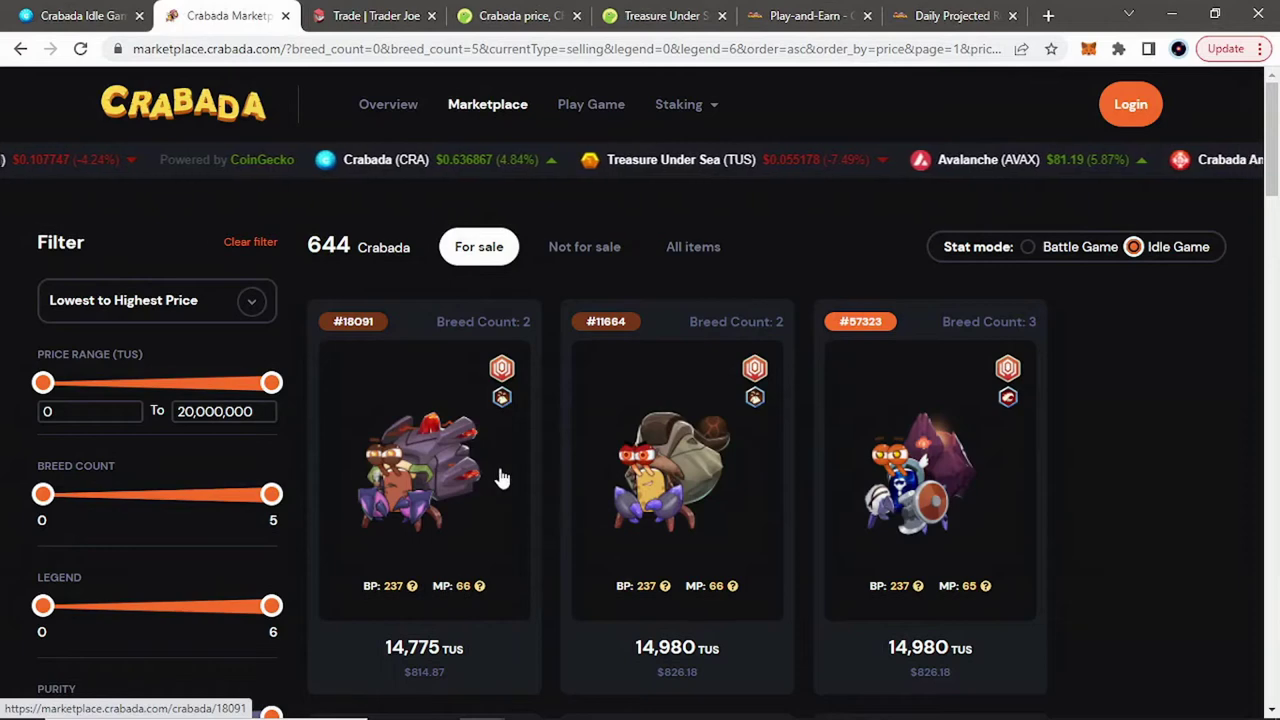
scroll(460, 515, "down", 1)
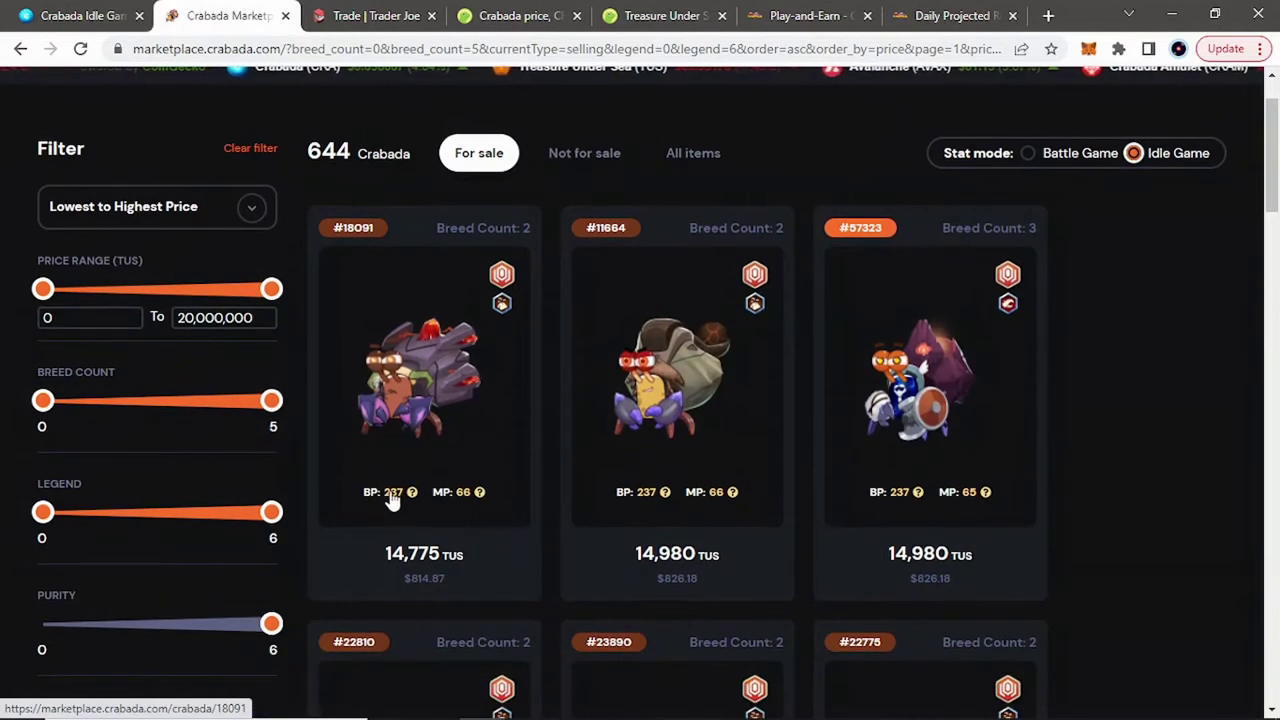
scroll(278, 355, "down", 6)
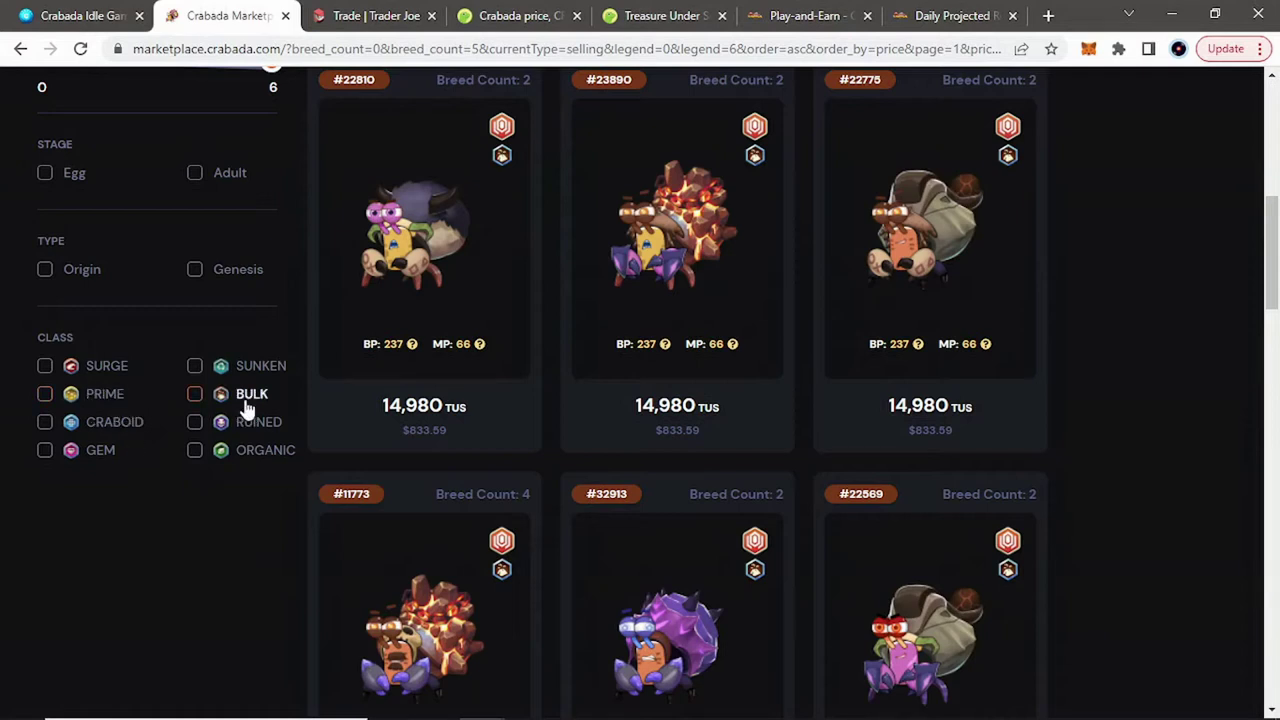
scroll(285, 355, "up", 2)
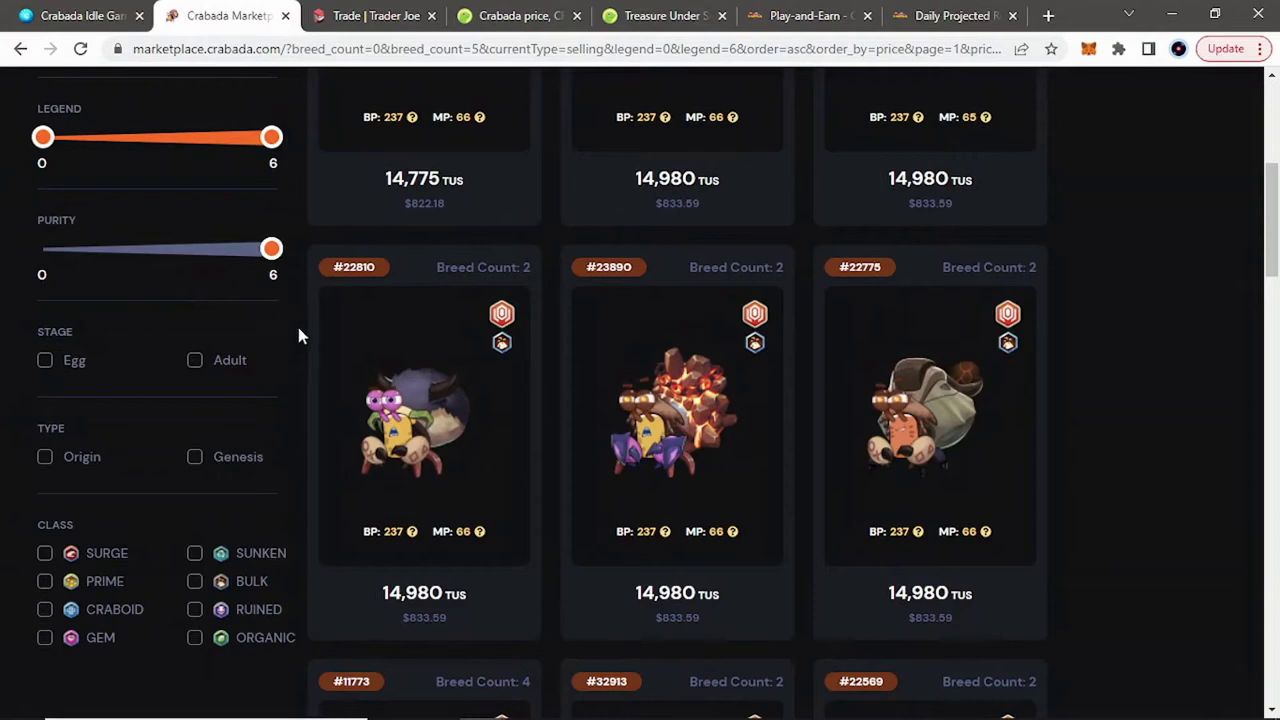
scroll(297, 360, "up", 1)
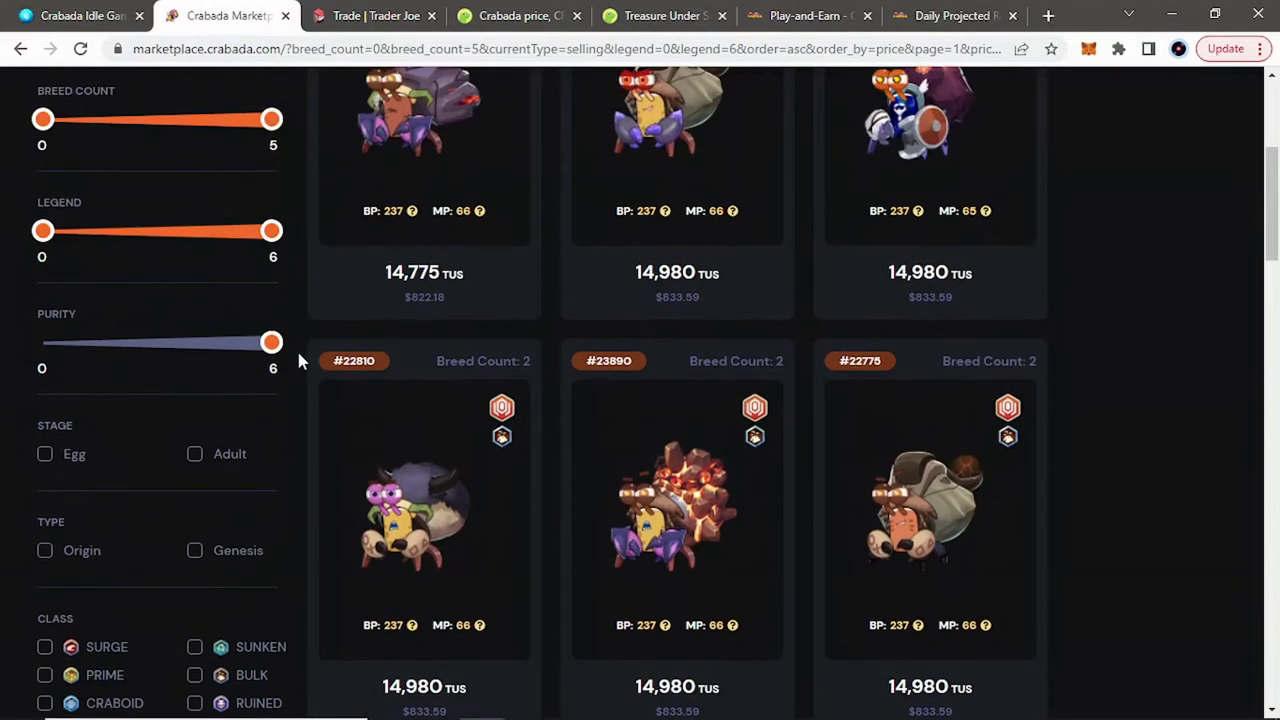
scroll(296, 347, "up", 2)
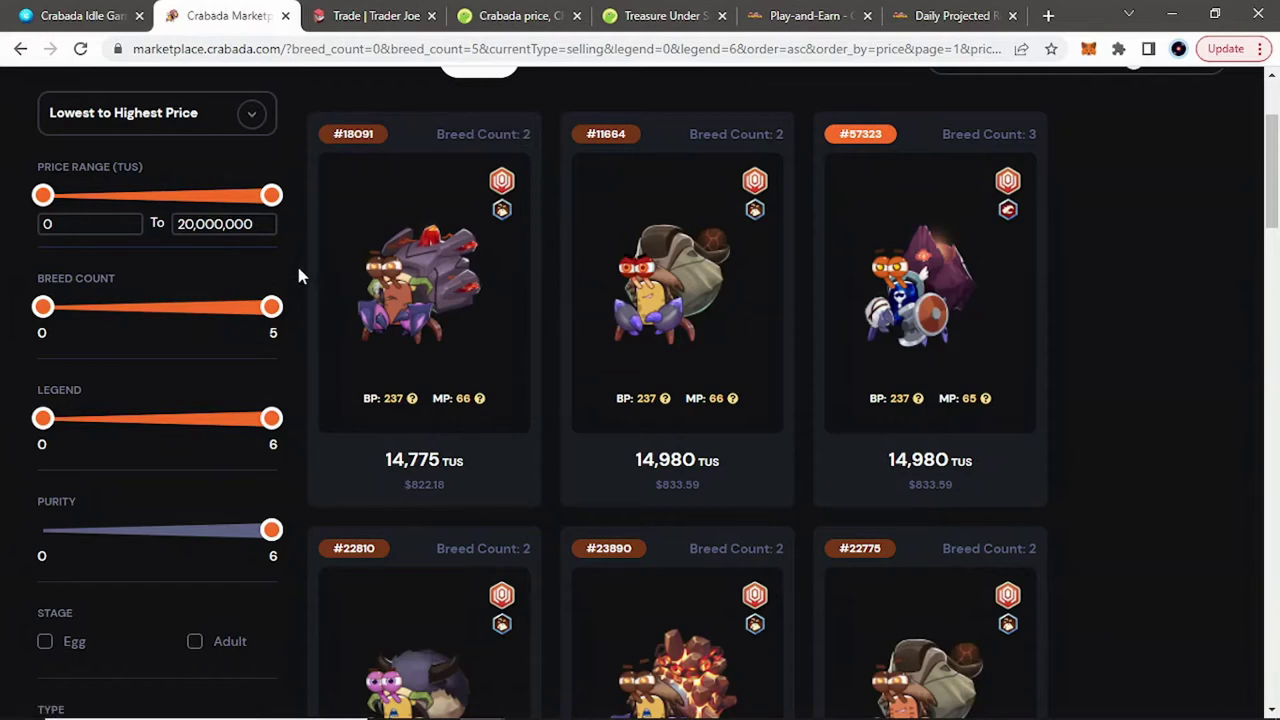
scroll(298, 275, "down", 5)
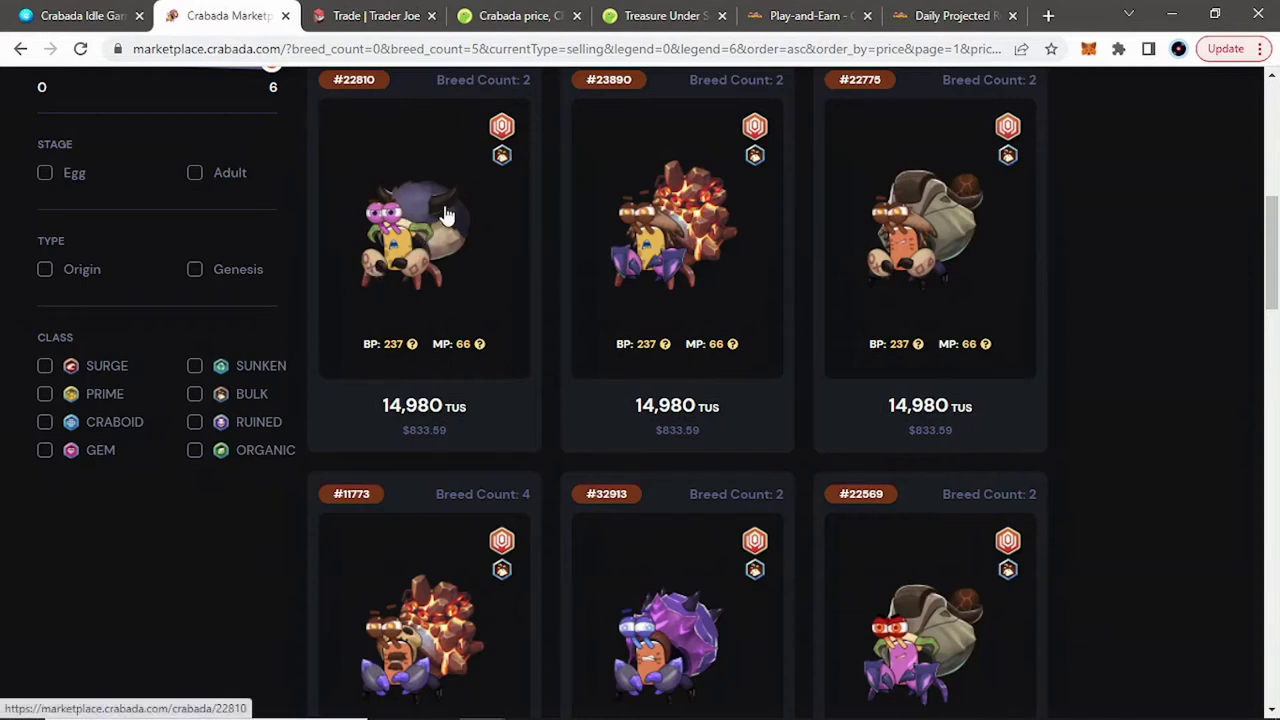
left_click(109, 406)
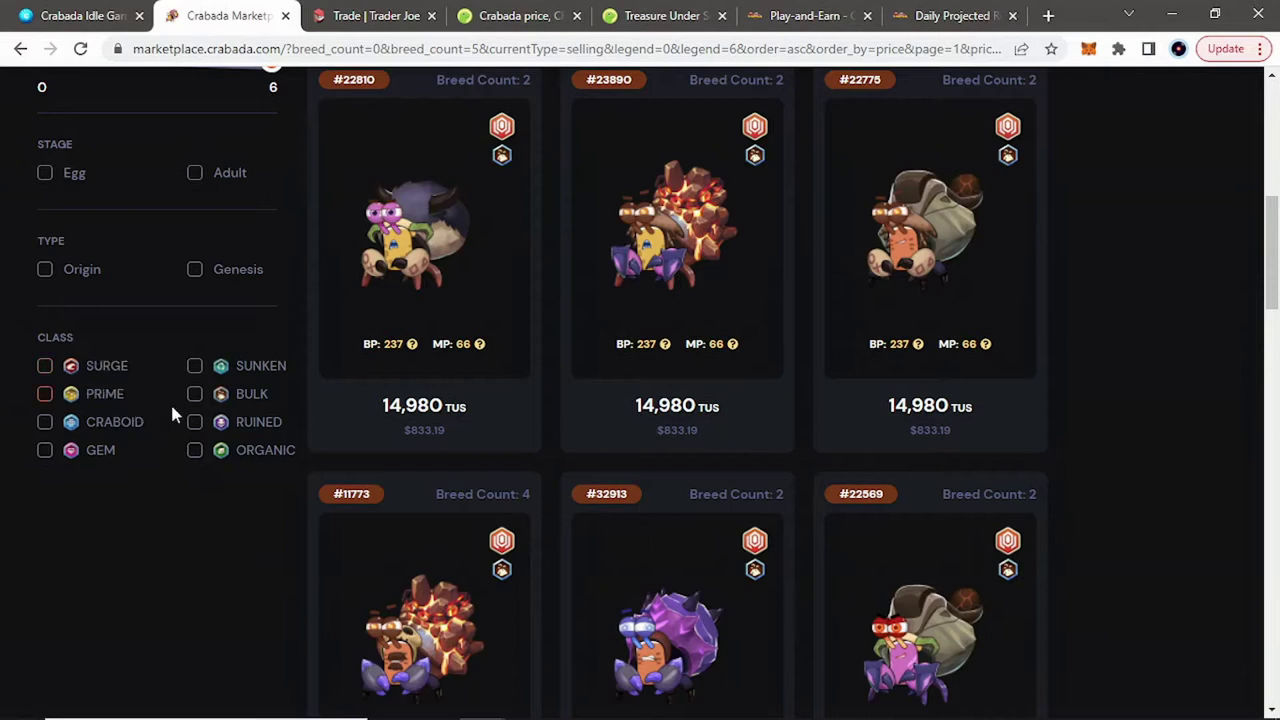
left_click(105, 396)
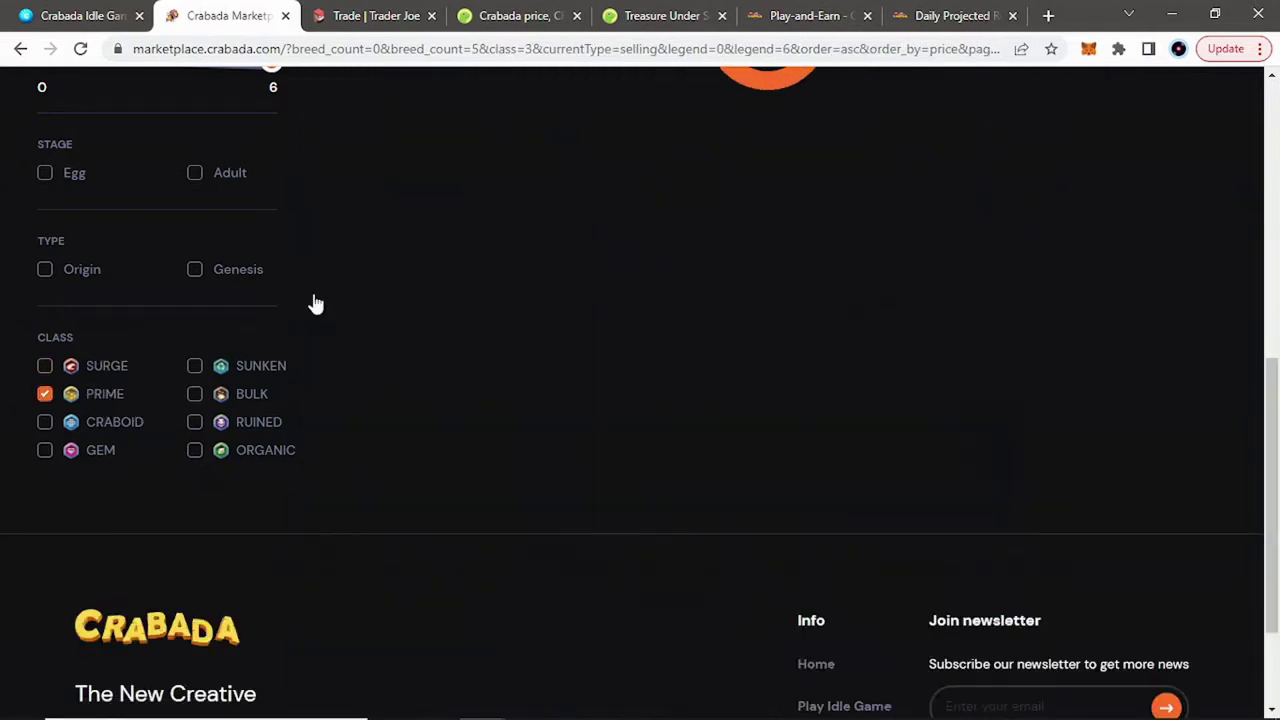
scroll(308, 320, "up", 3)
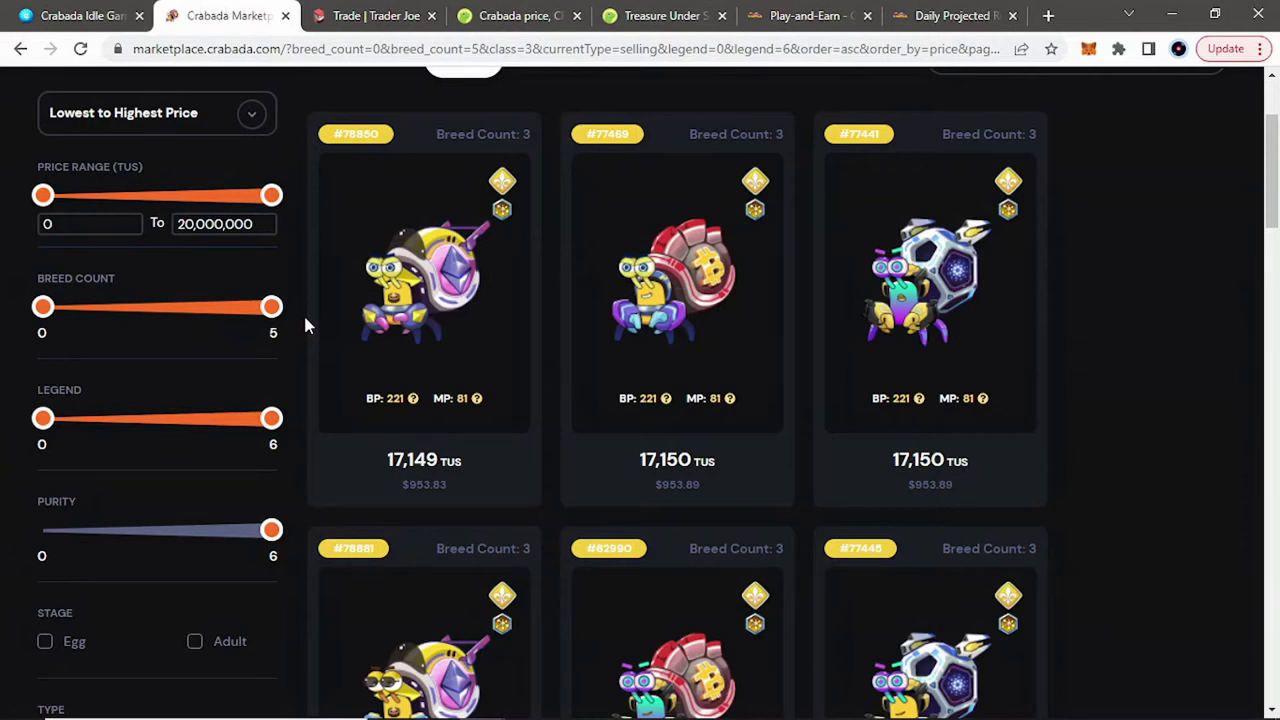
scroll(305, 322, "down", 2)
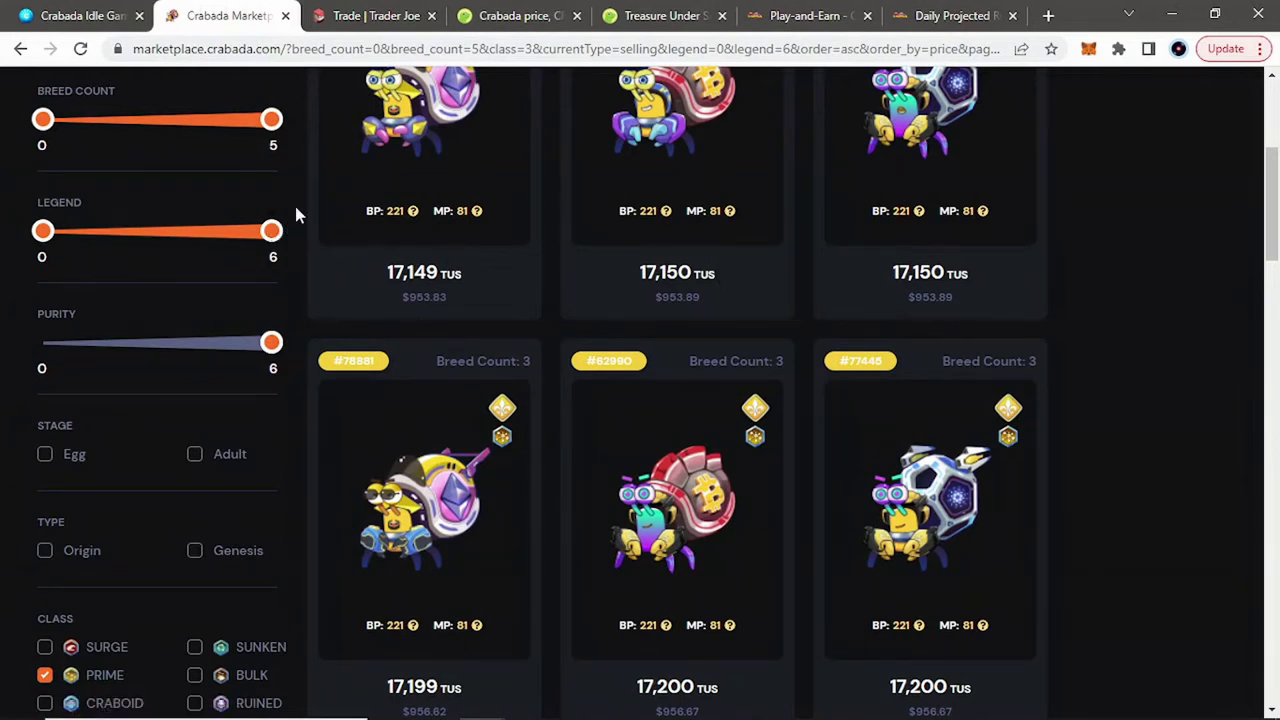
scroll(305, 214, "up", 1)
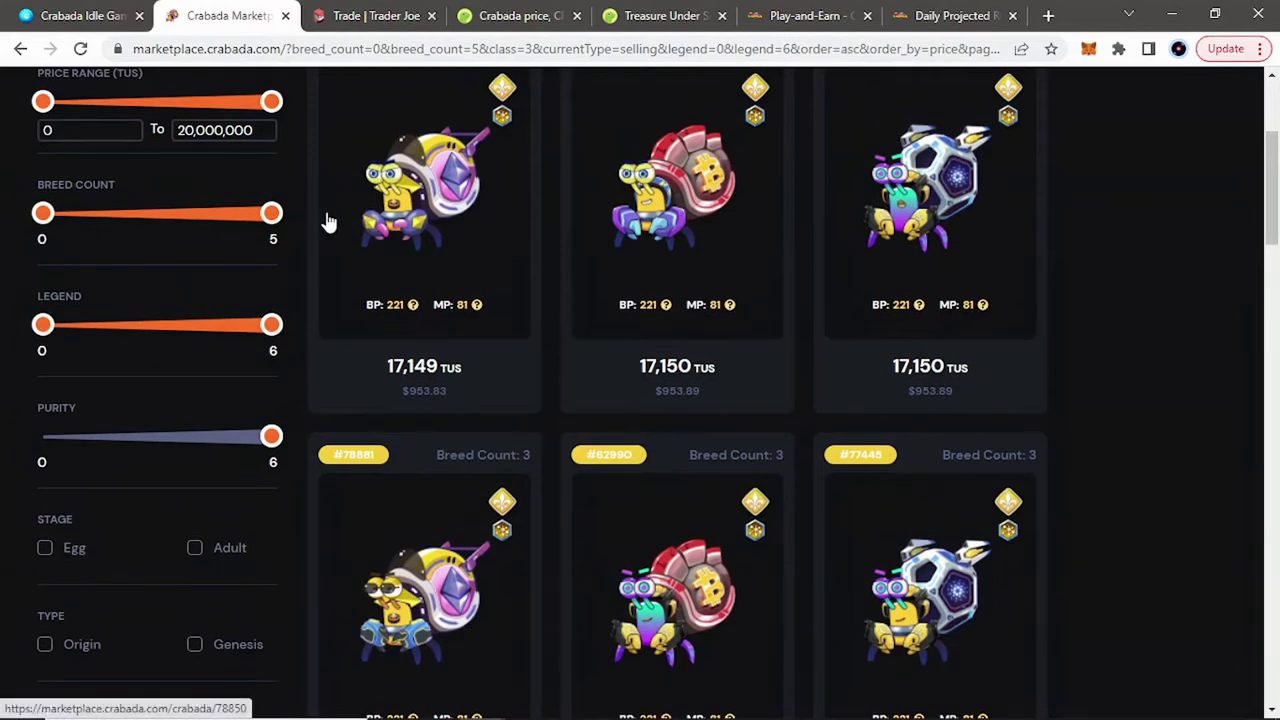
scroll(537, 257, "up", 1)
scroll(546, 257, "down", 3)
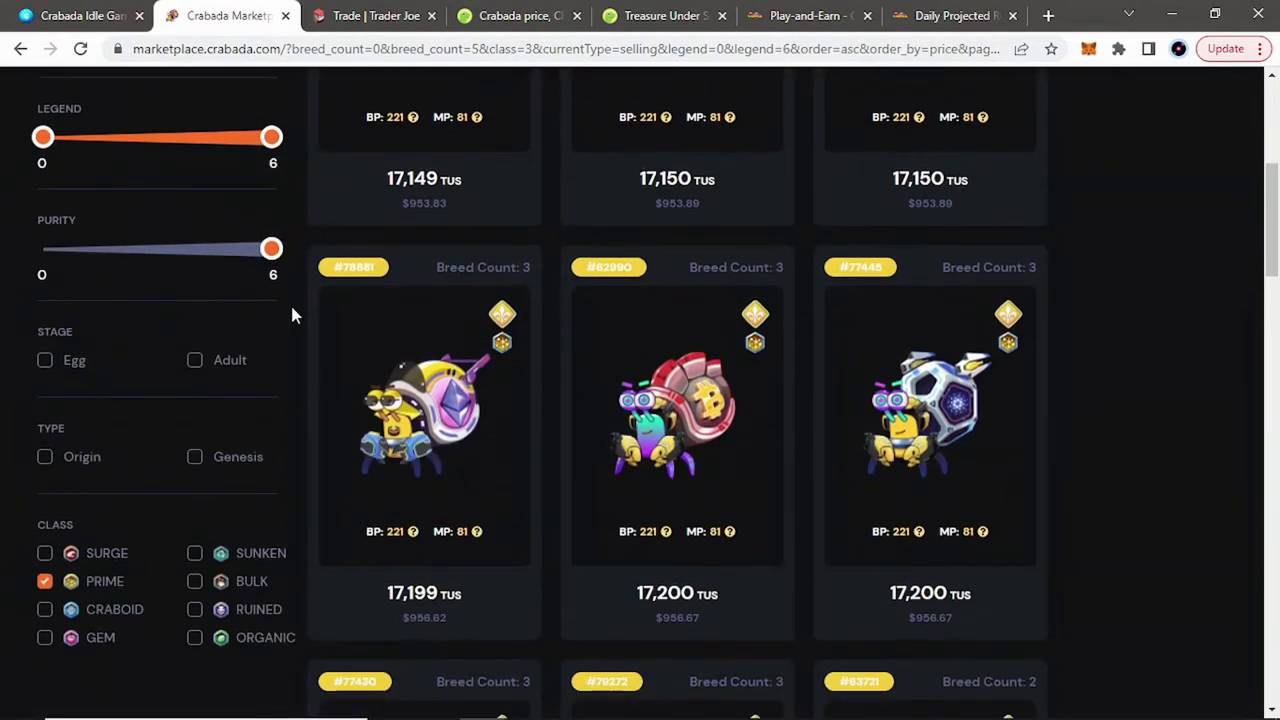
scroll(298, 306, "down", 1)
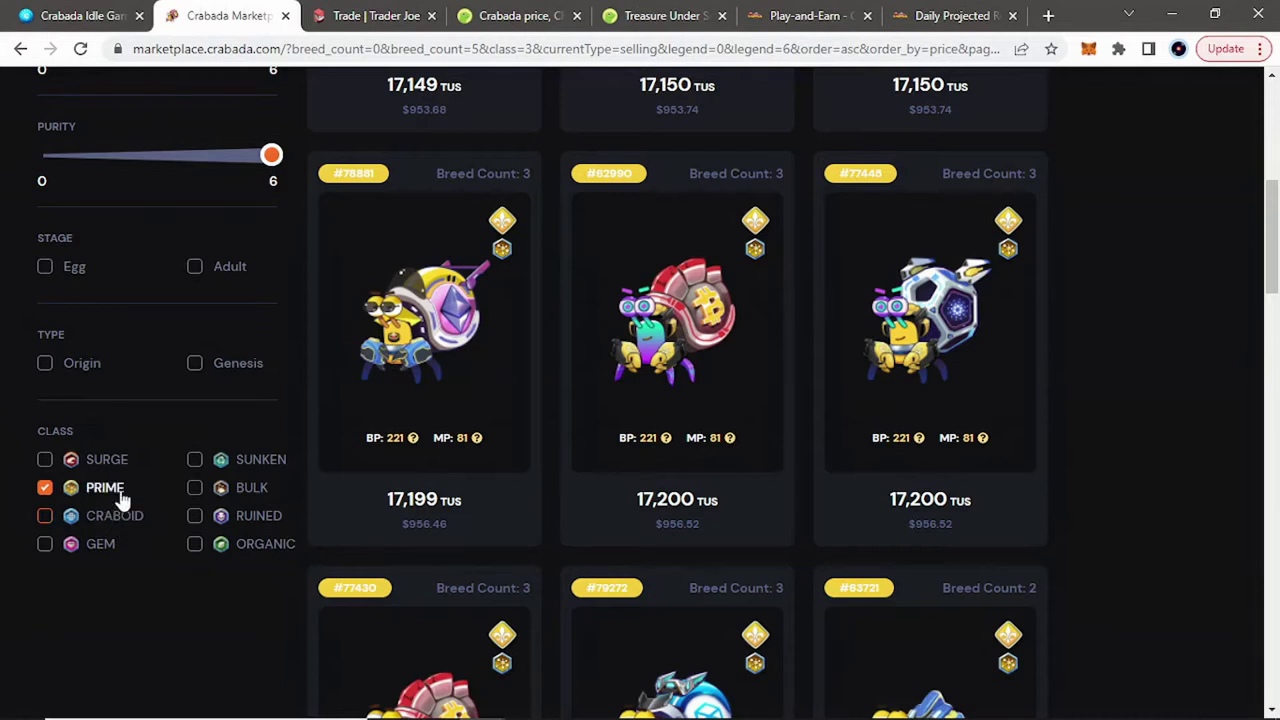
Switch the Class filter from Prime to Craboid, leaving 61 crabs for sale
left_click(45, 488)
left_click(45, 515)
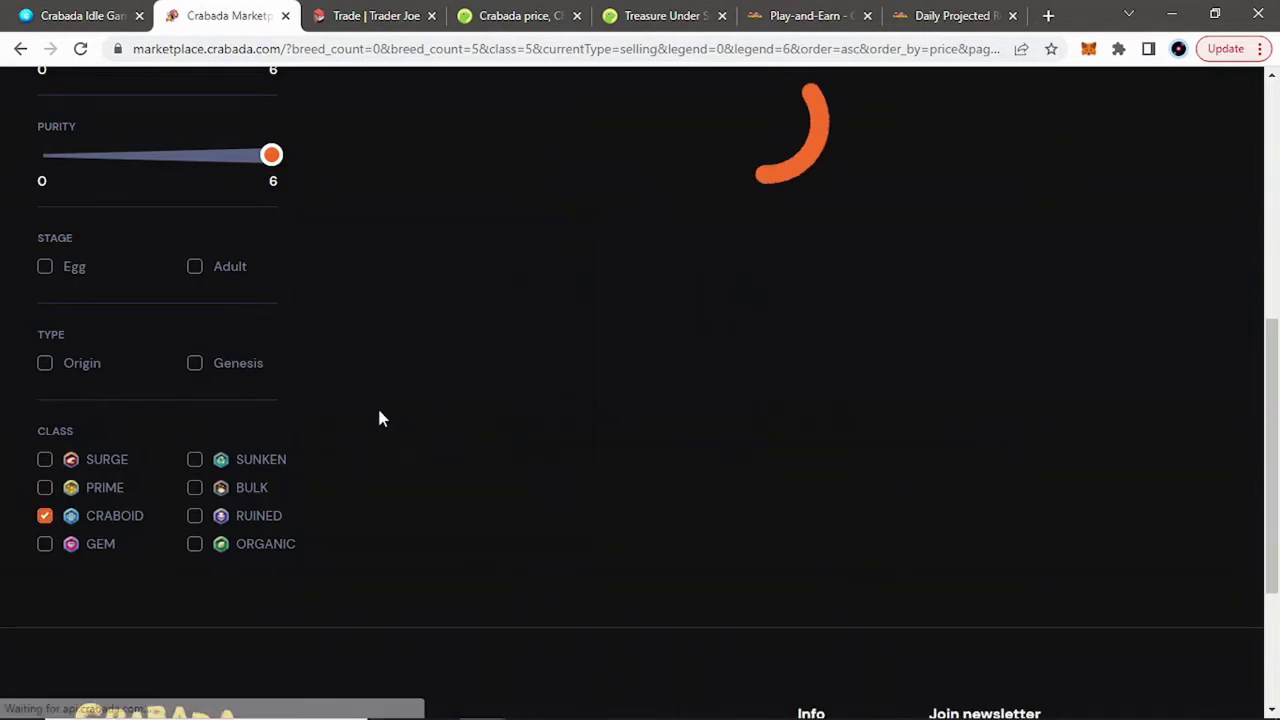
scroll(300, 495, "up", 3)
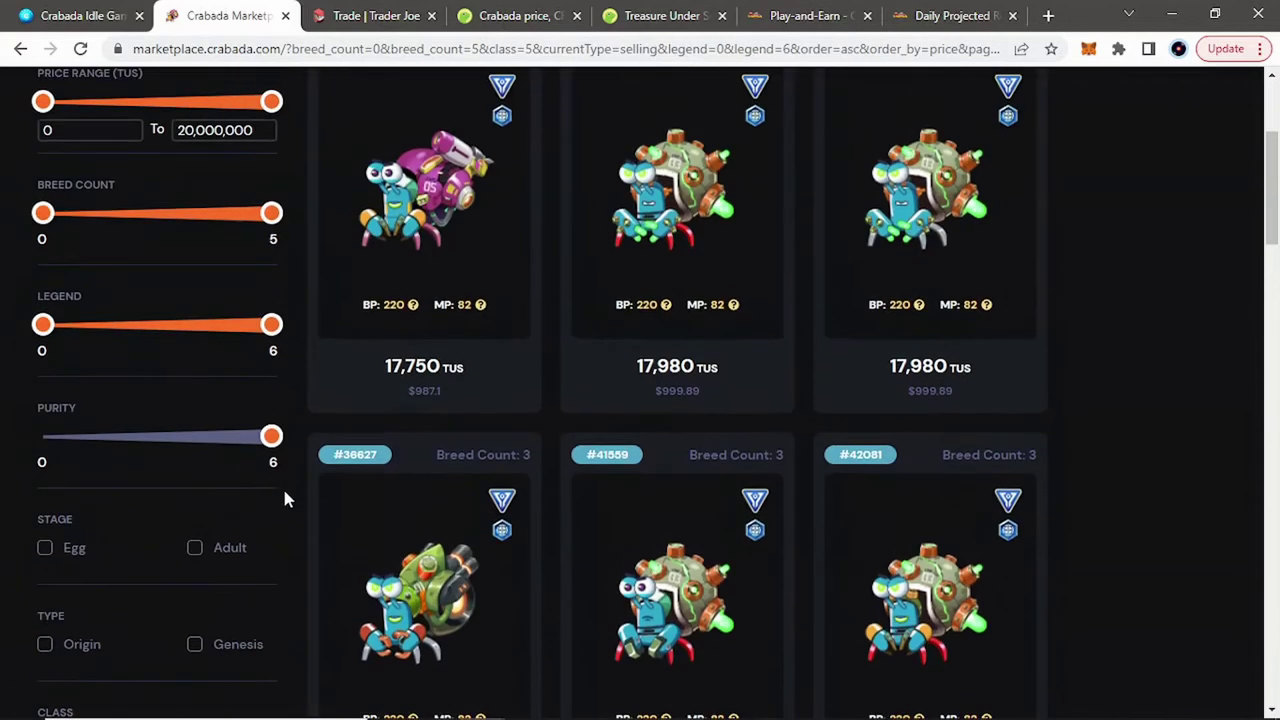
scroll(289, 446, "up", 2)
scroll(289, 446, "down", 5)
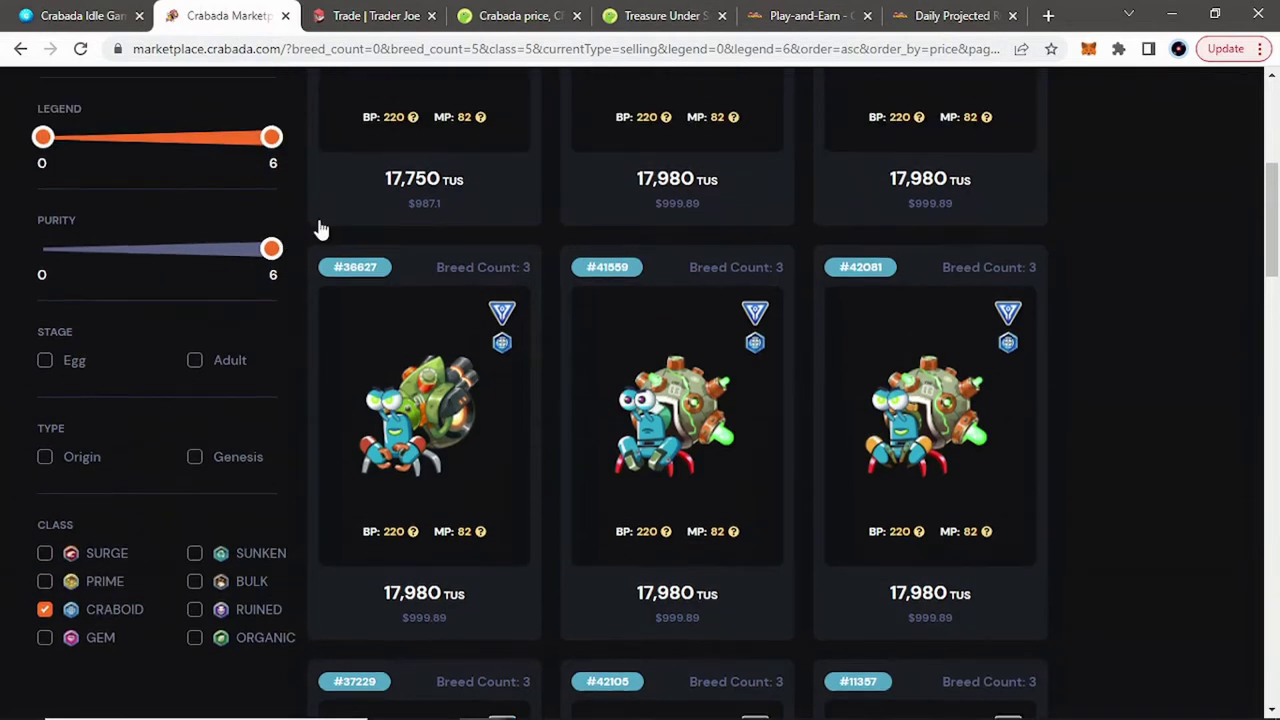
Browse the Craboid listings, cheapest at 17,750 TUS with BP 220 and MP 82
scroll(266, 400, "up", 2)
scroll(230, 330, "down", 1)
scroll(312, 344, "up", 3)
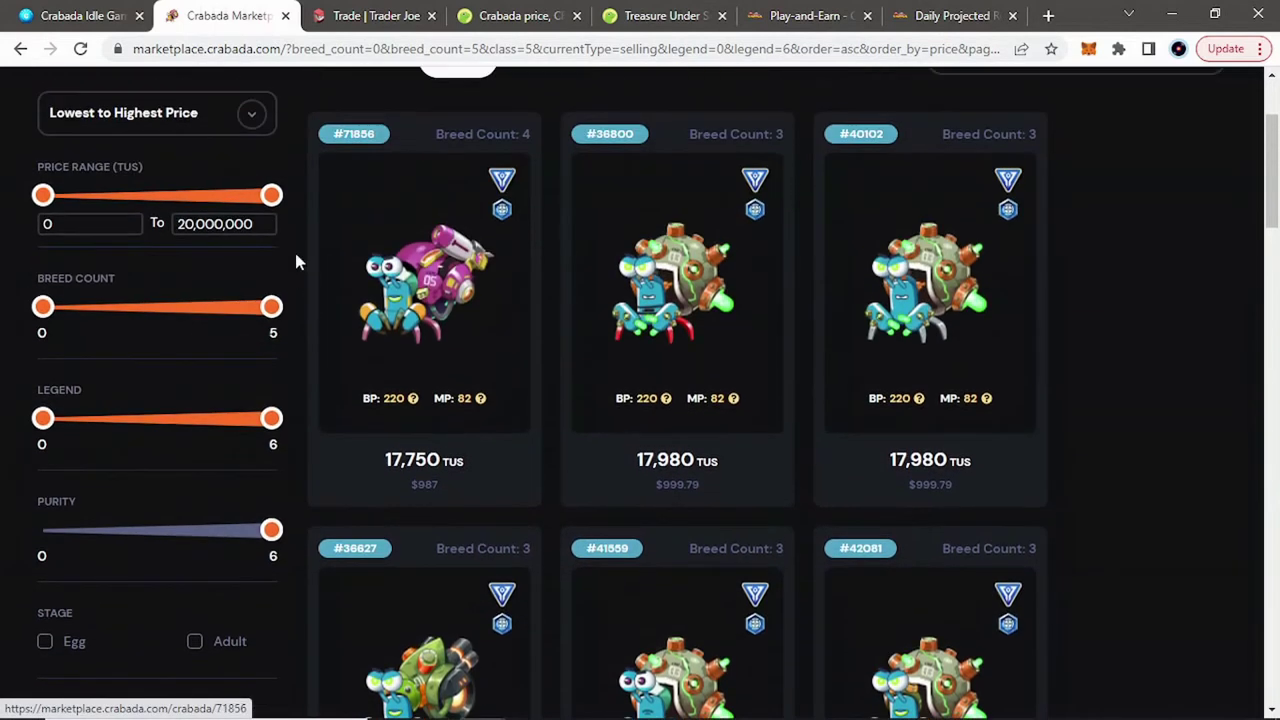
scroll(229, 366, "down", 1)
scroll(229, 366, "down", 1)
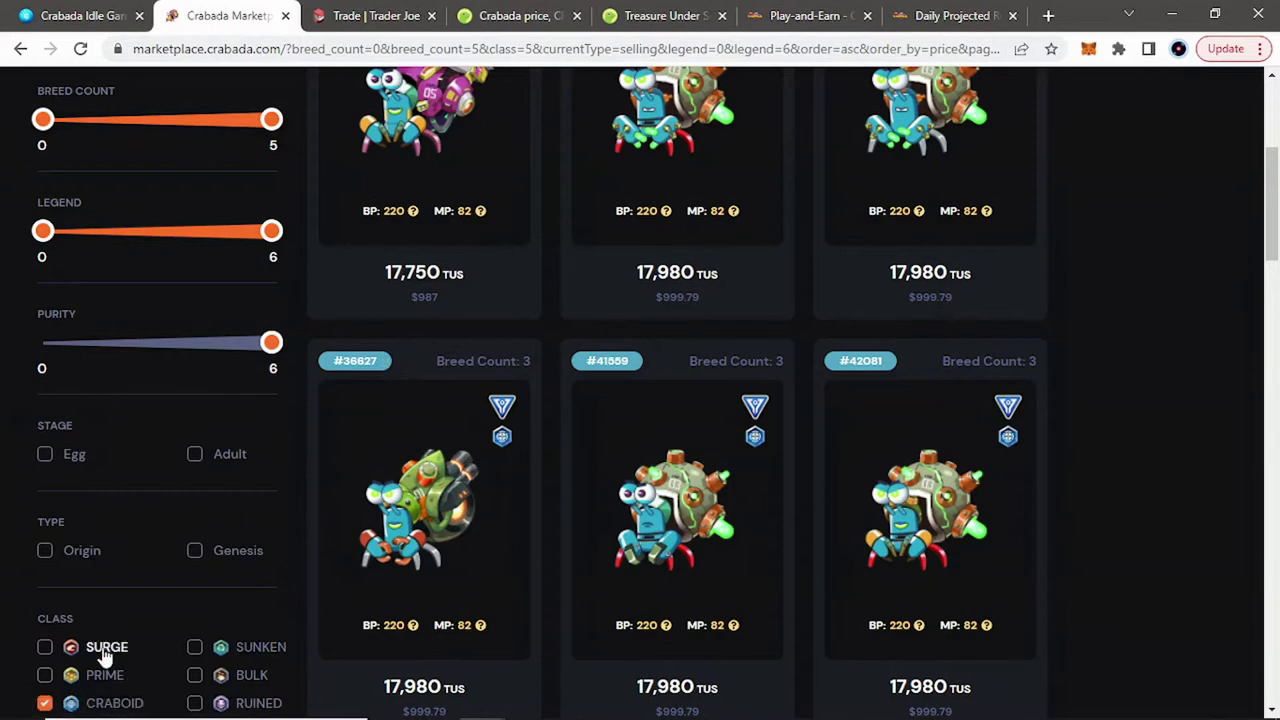
scroll(94, 646, "down", 1)
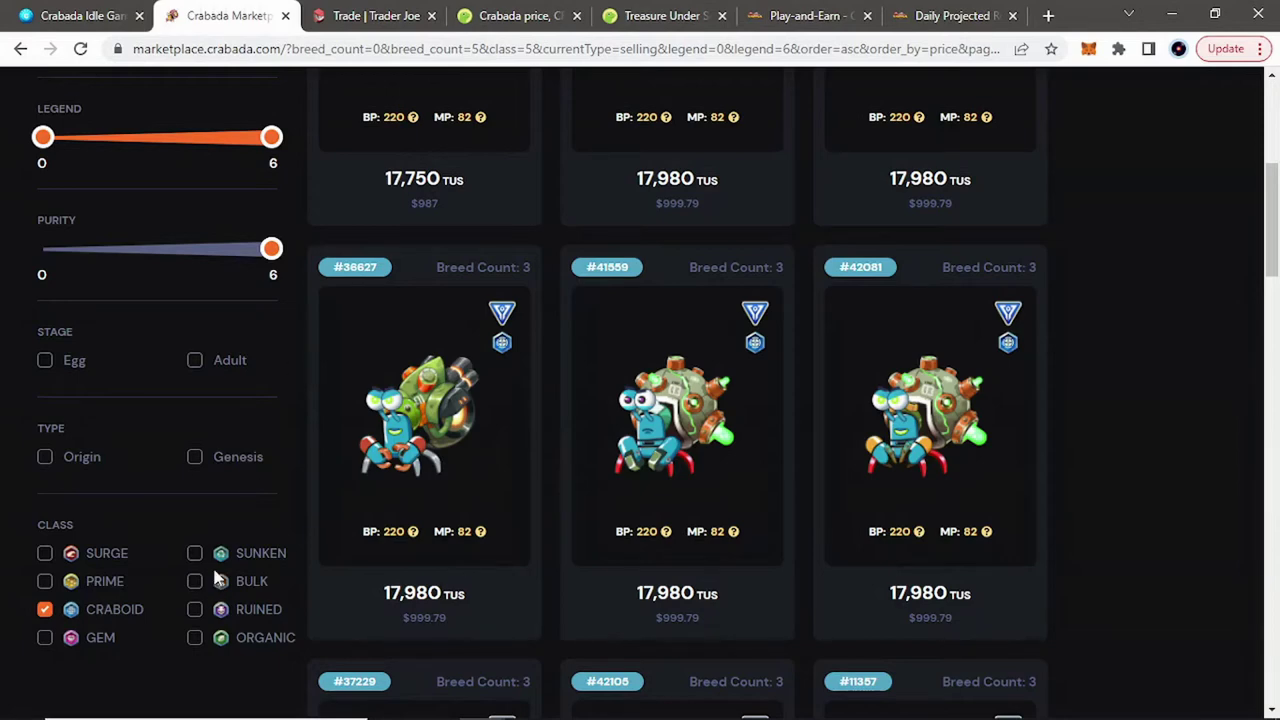
scroll(300, 308, "up", 3)
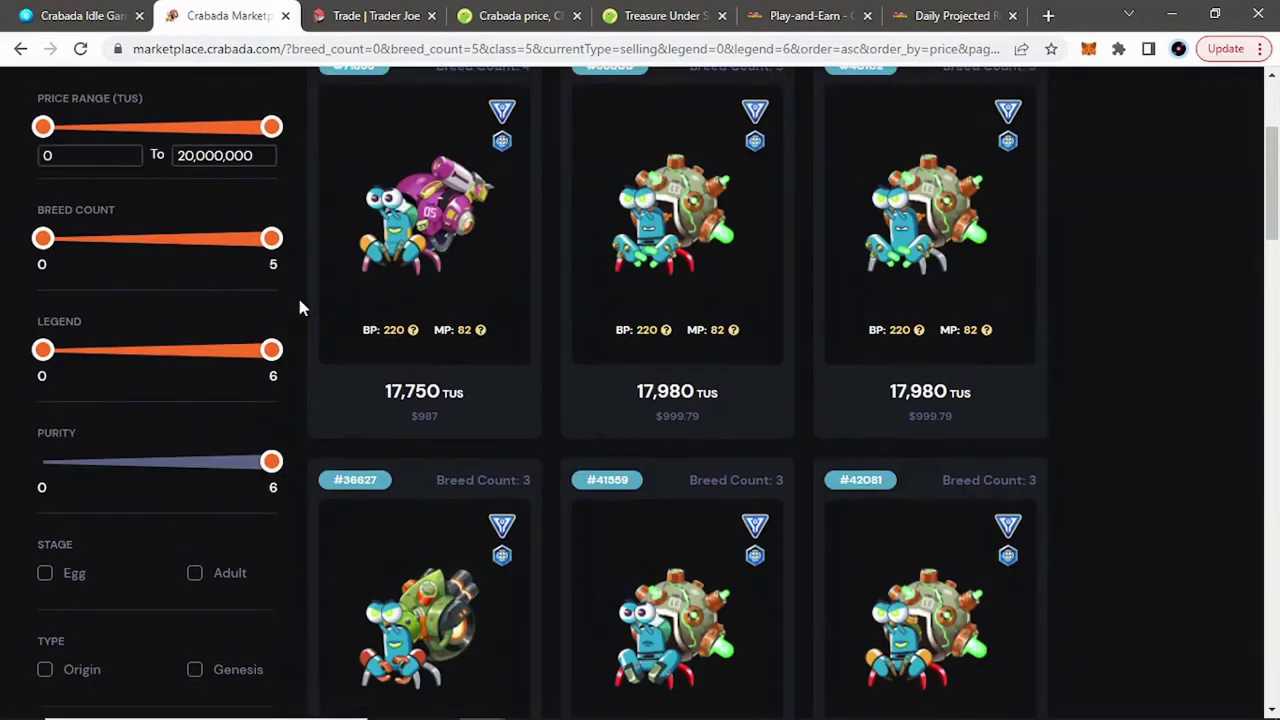
scroll(299, 307, "up", 2)
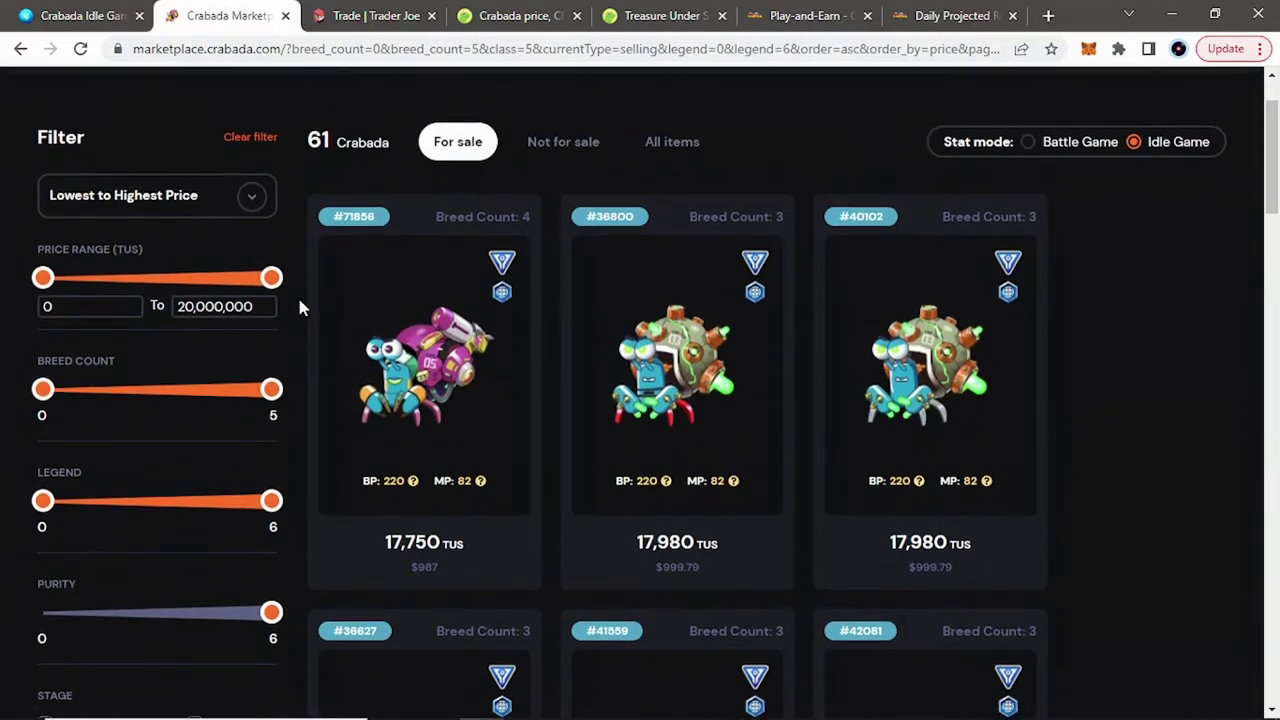
scroll(298, 306, "down", 2)
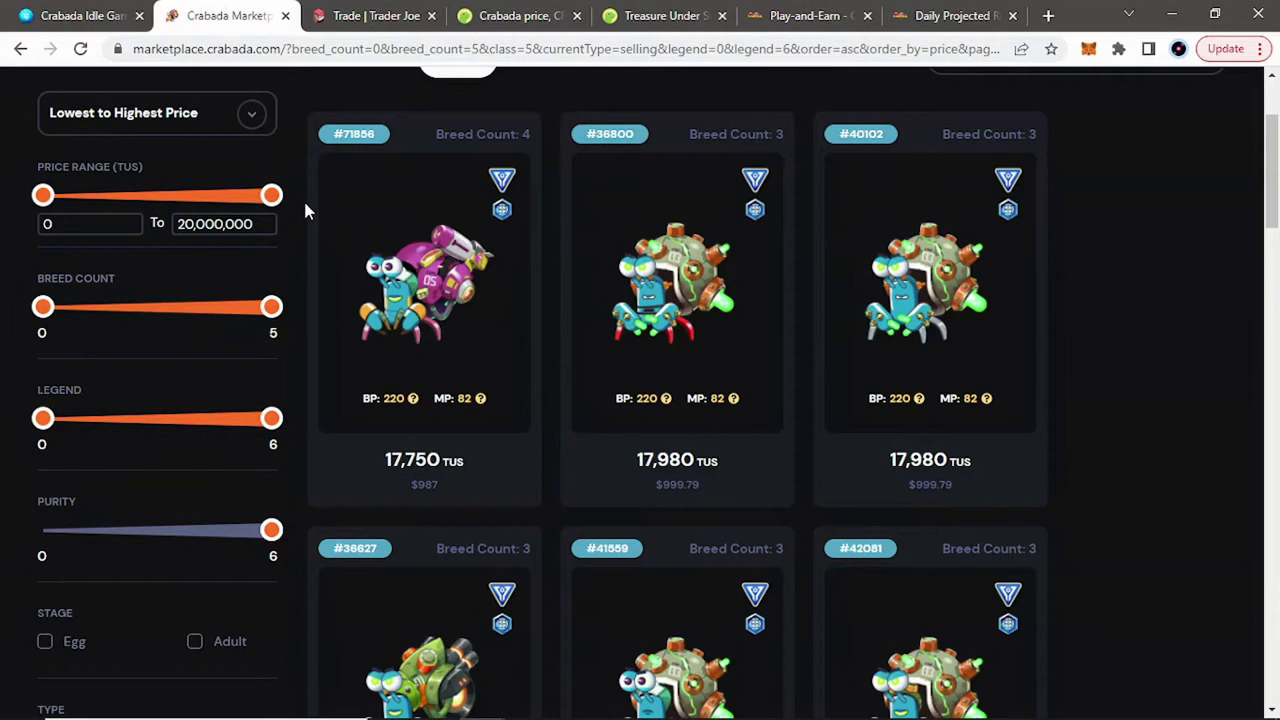
scroll(298, 232, "down", 1)
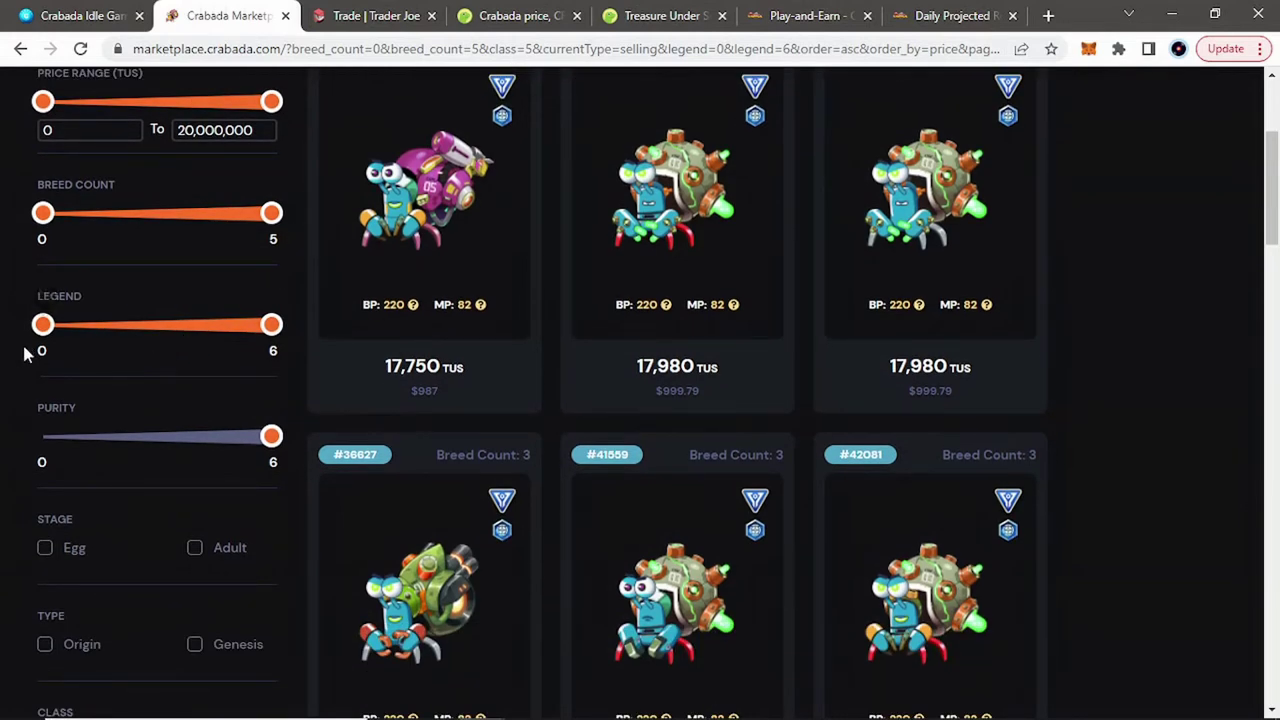
scroll(30, 345, "up", 1)
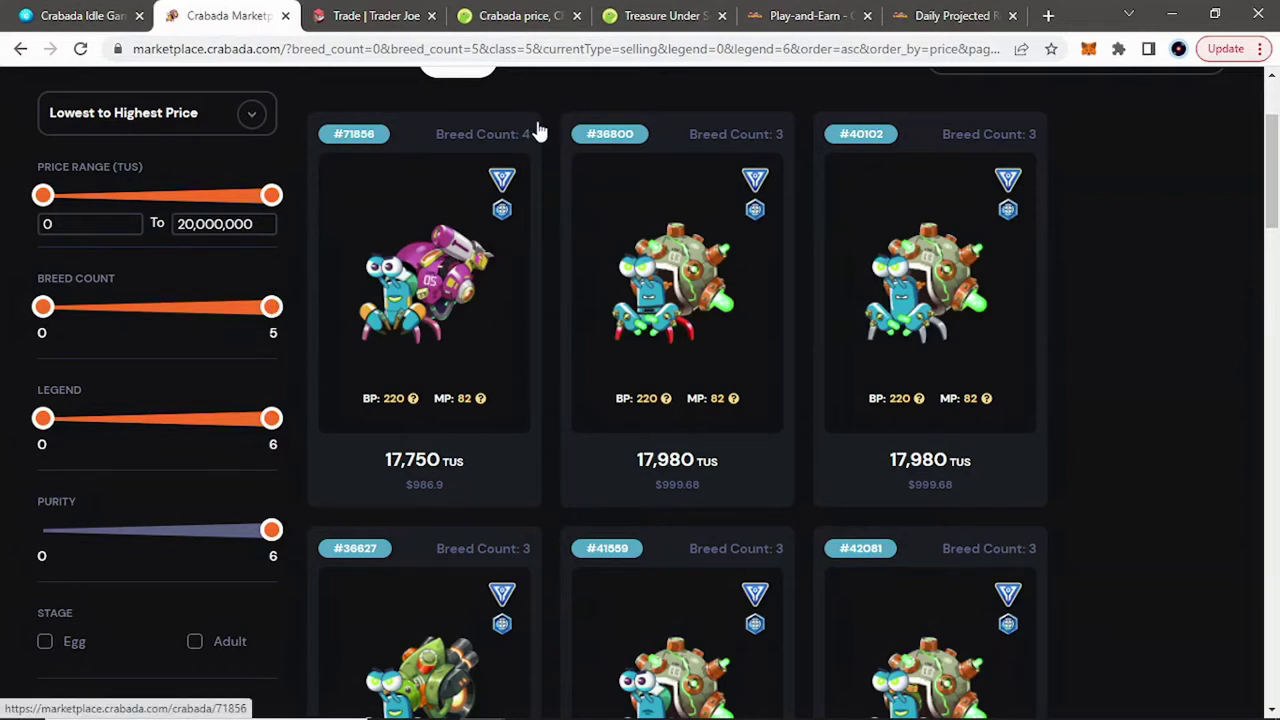
scroll(503, 195, "up", 1)
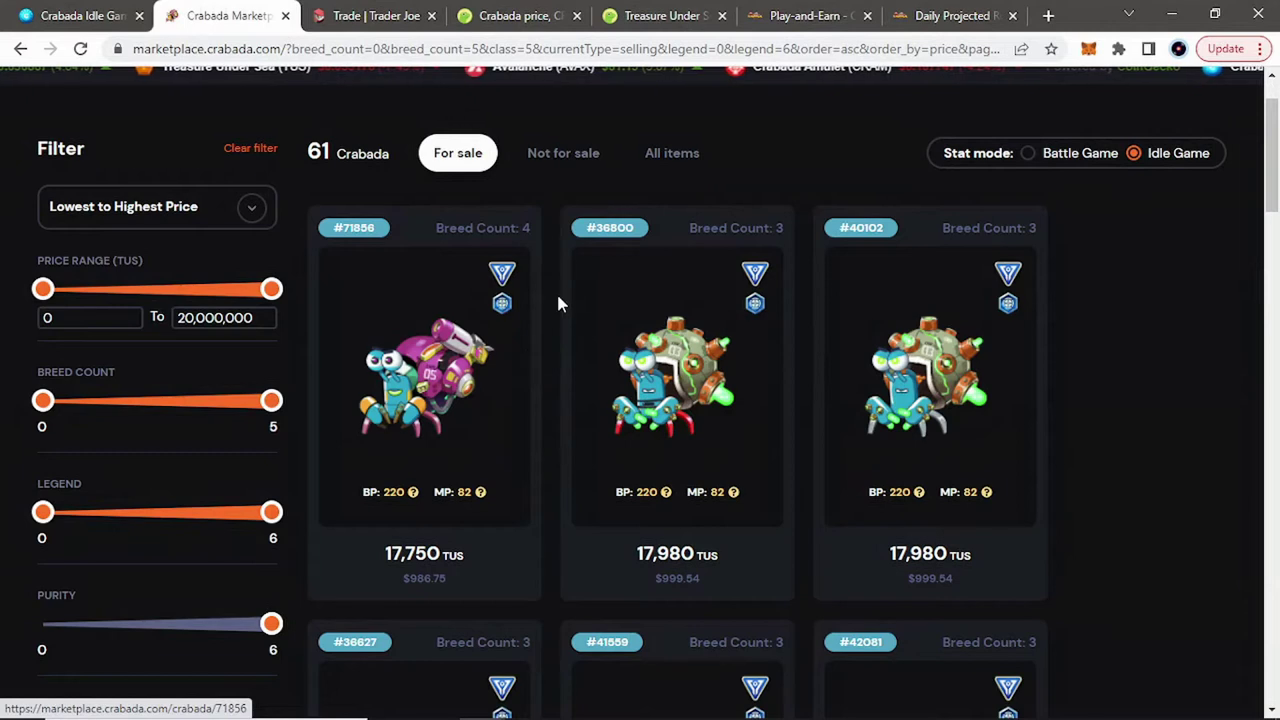
Set the Breed Count filter's maximum to 2, leaving 34 Craboids for sale
mouse_move(272, 402)
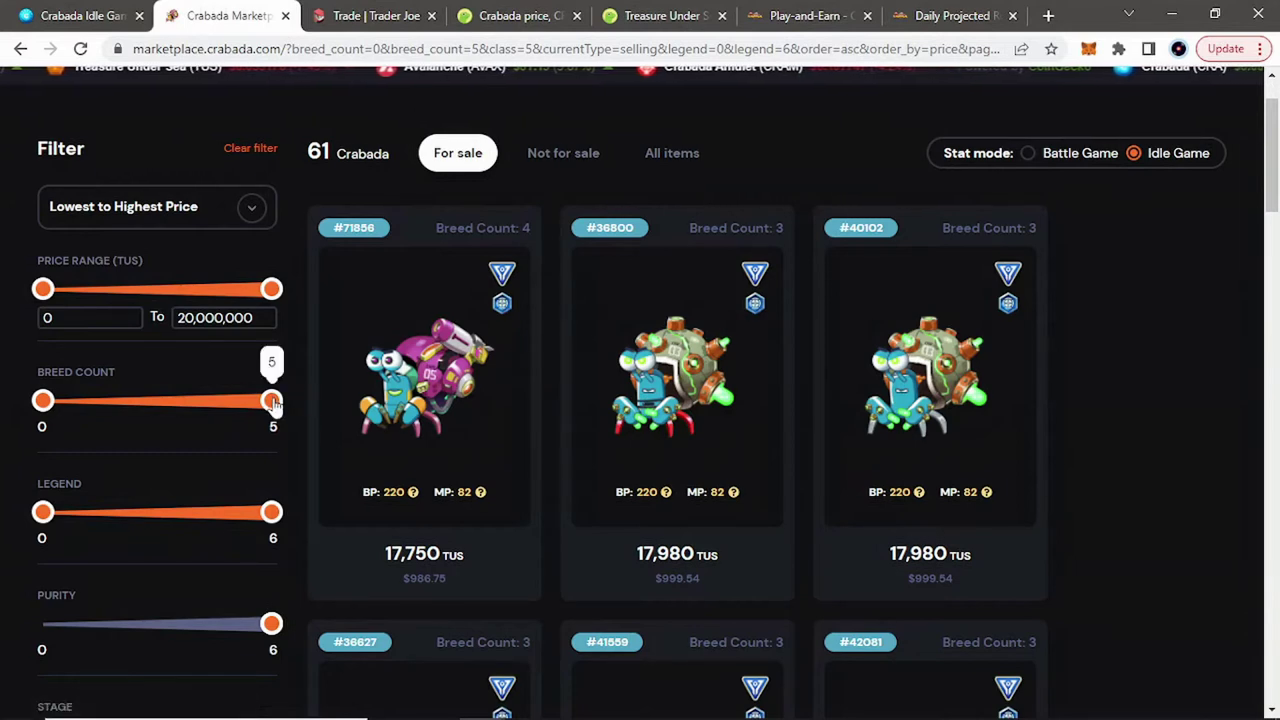
left_click_drag(272, 402, 128, 414)
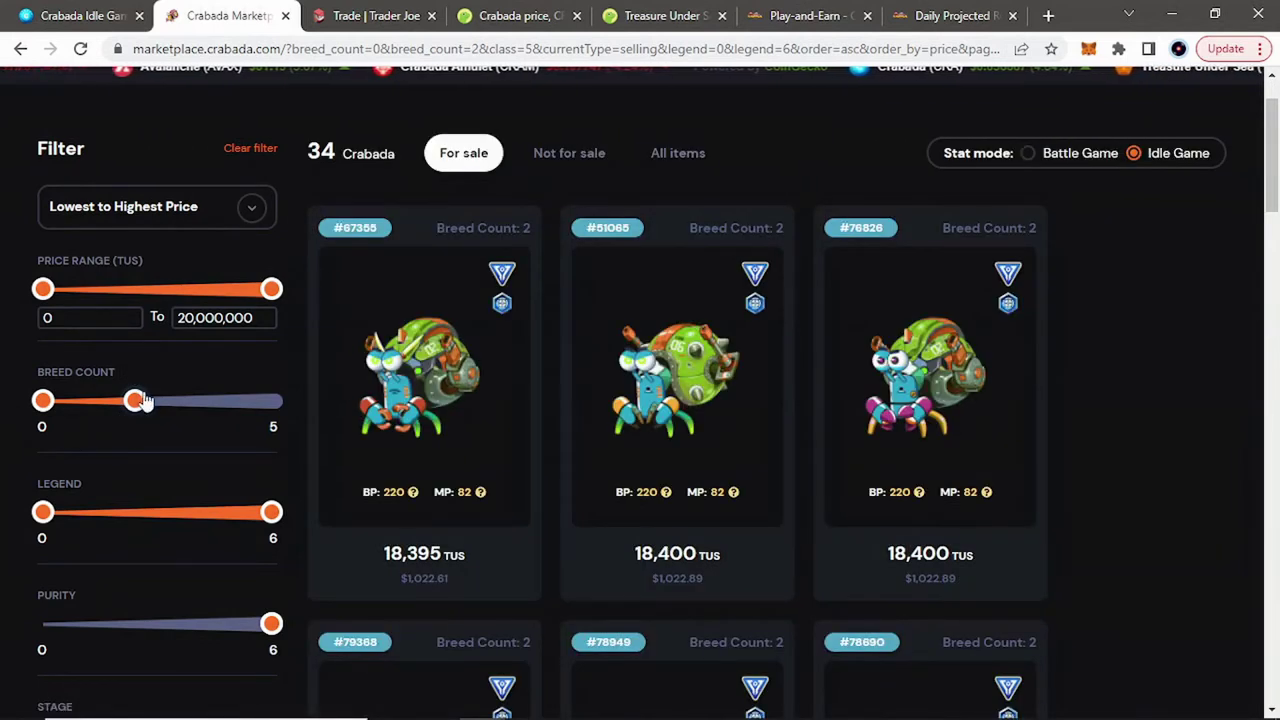
left_click_drag(136, 402, 299, 394)
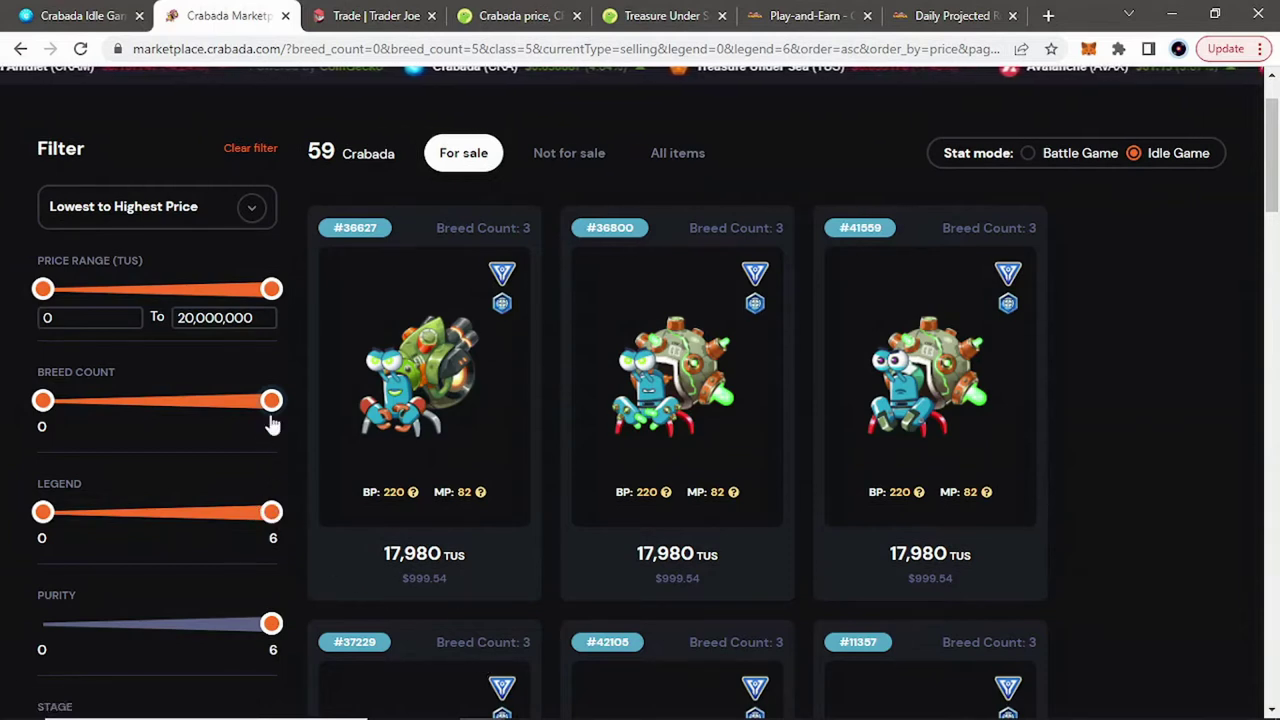
left_click_drag(271, 401, 57, 423)
mouse_move(133, 417)
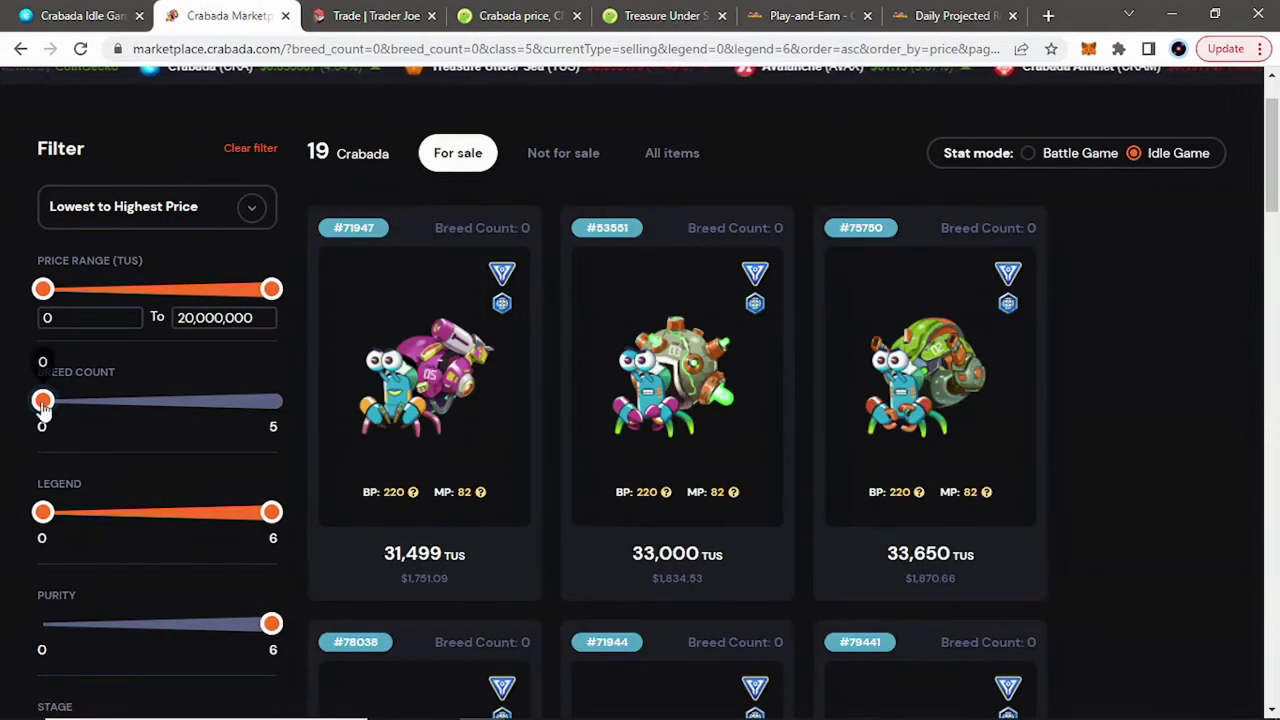
left_click_drag(47, 403, 88, 401)
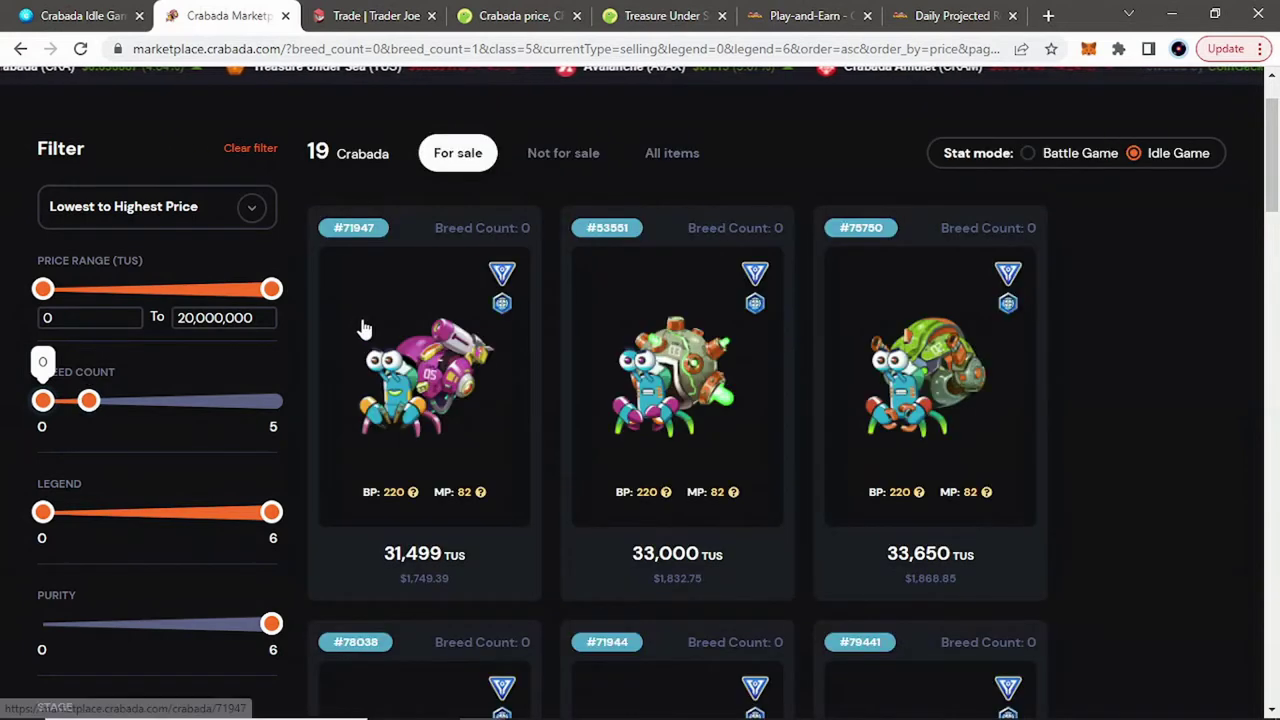
left_click_drag(88, 401, 134, 402)
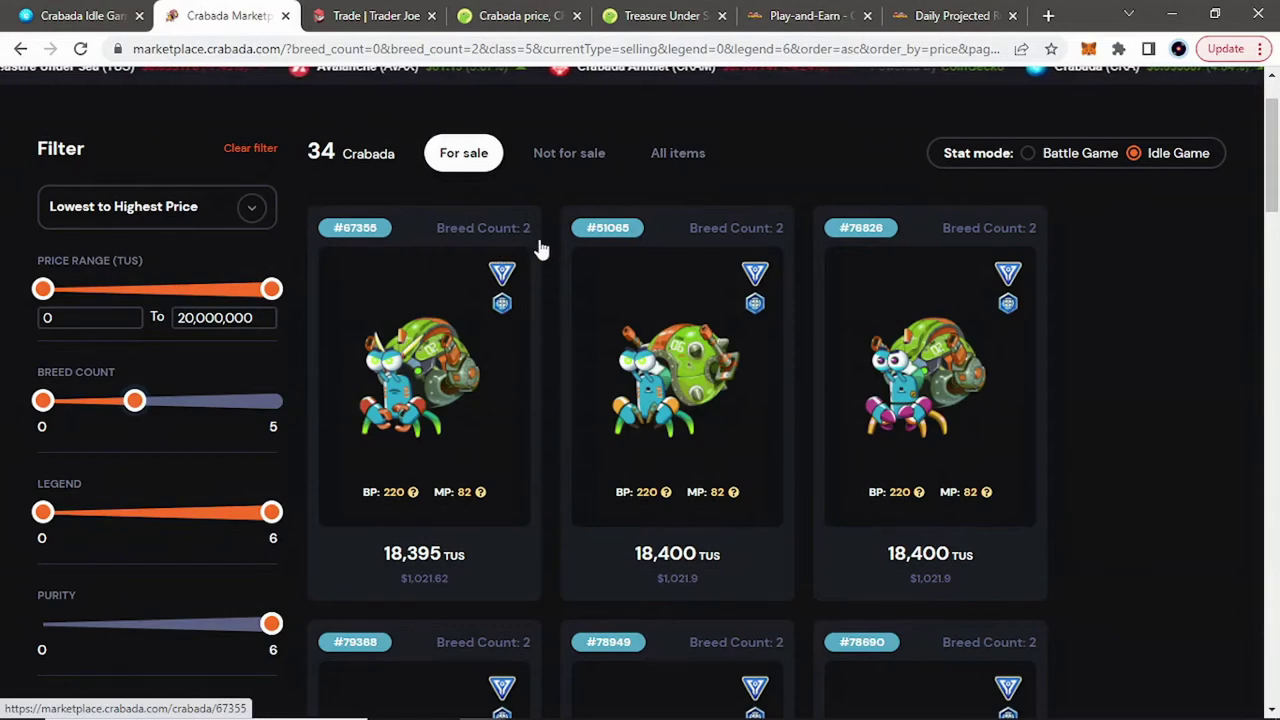
Browse the 34 remaining Craboid listings, led by Crabada 67355 at 18,395 TUS
scroll(370, 343, "down", 2)
scroll(360, 300, "up", 2)
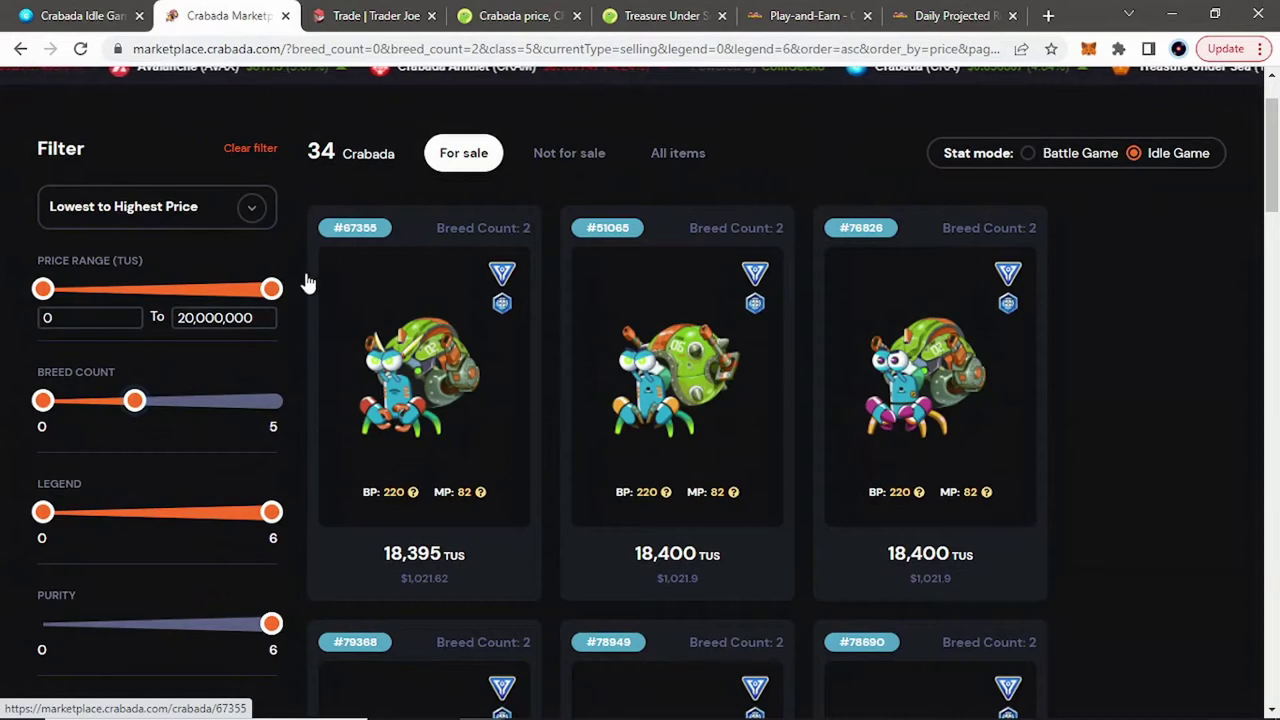
scroll(304, 275, "down", 2)
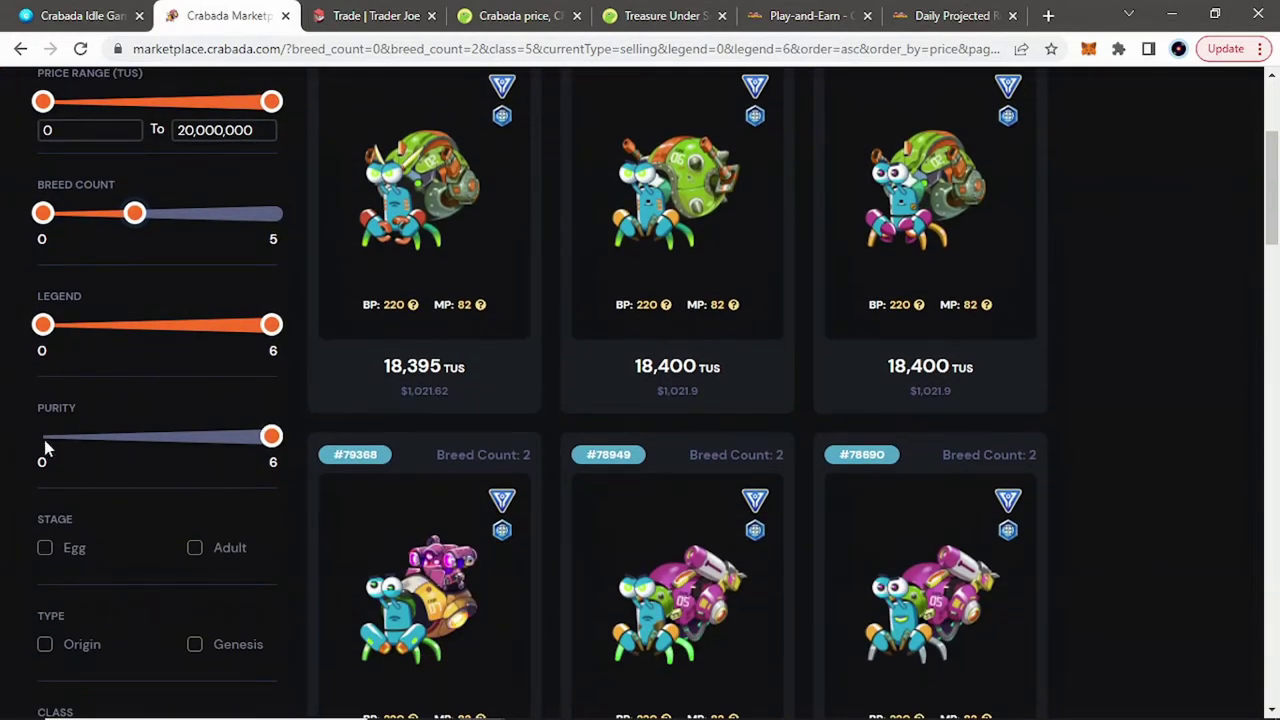
scroll(323, 294, "up", 1)
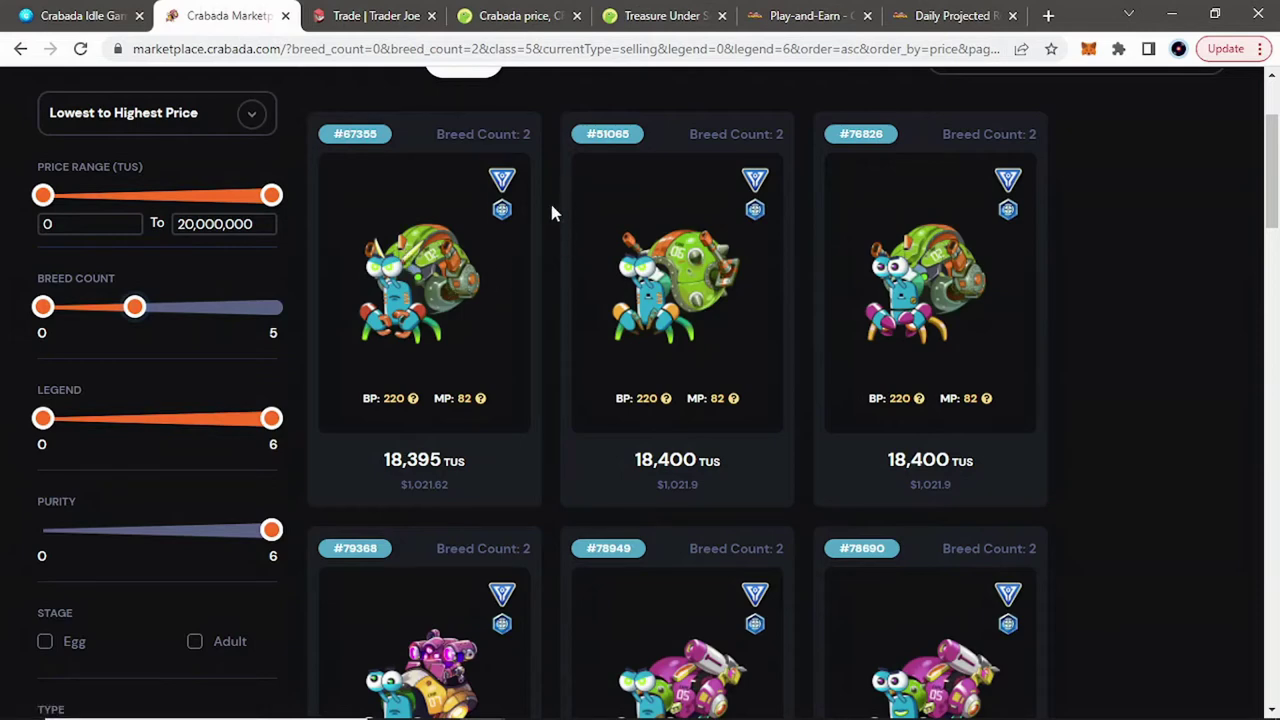
scroll(523, 220, "up", 2)
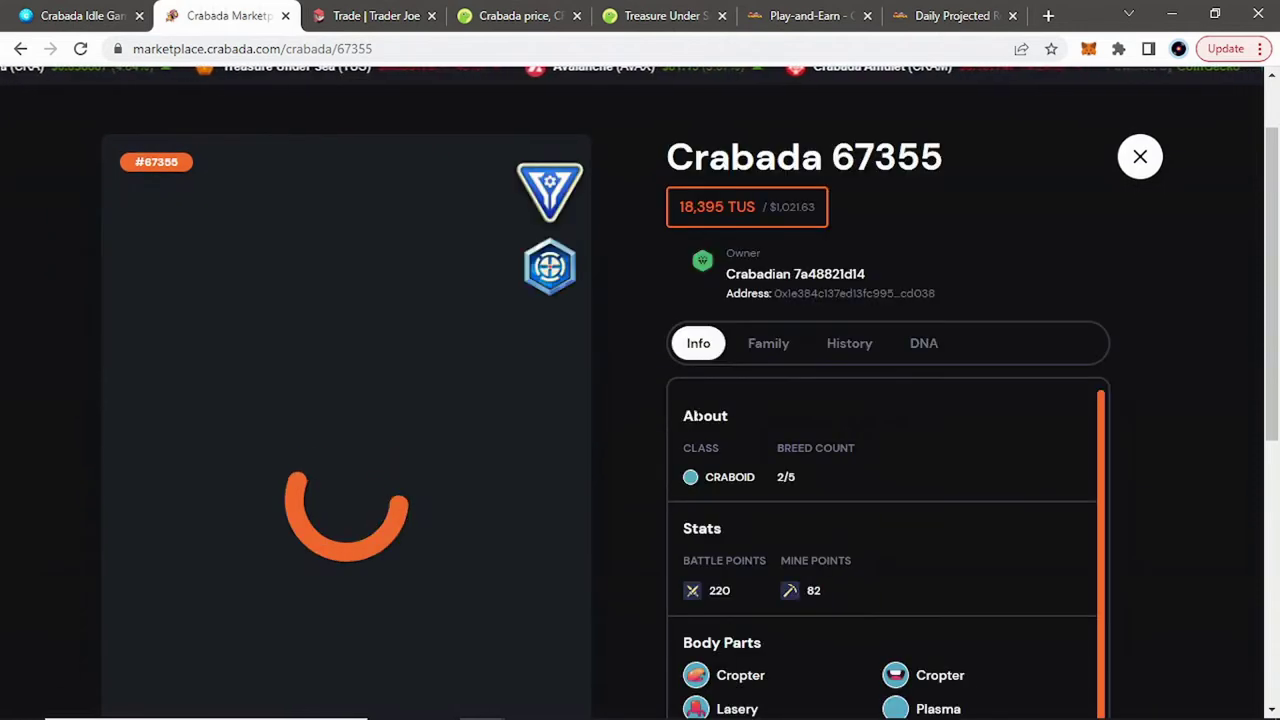
Review Crabada 67355's details and Buy button, then bring up CoinGecko's TUS price page
scroll(646, 383, "down", 2)
scroll(650, 400, "down", 1)
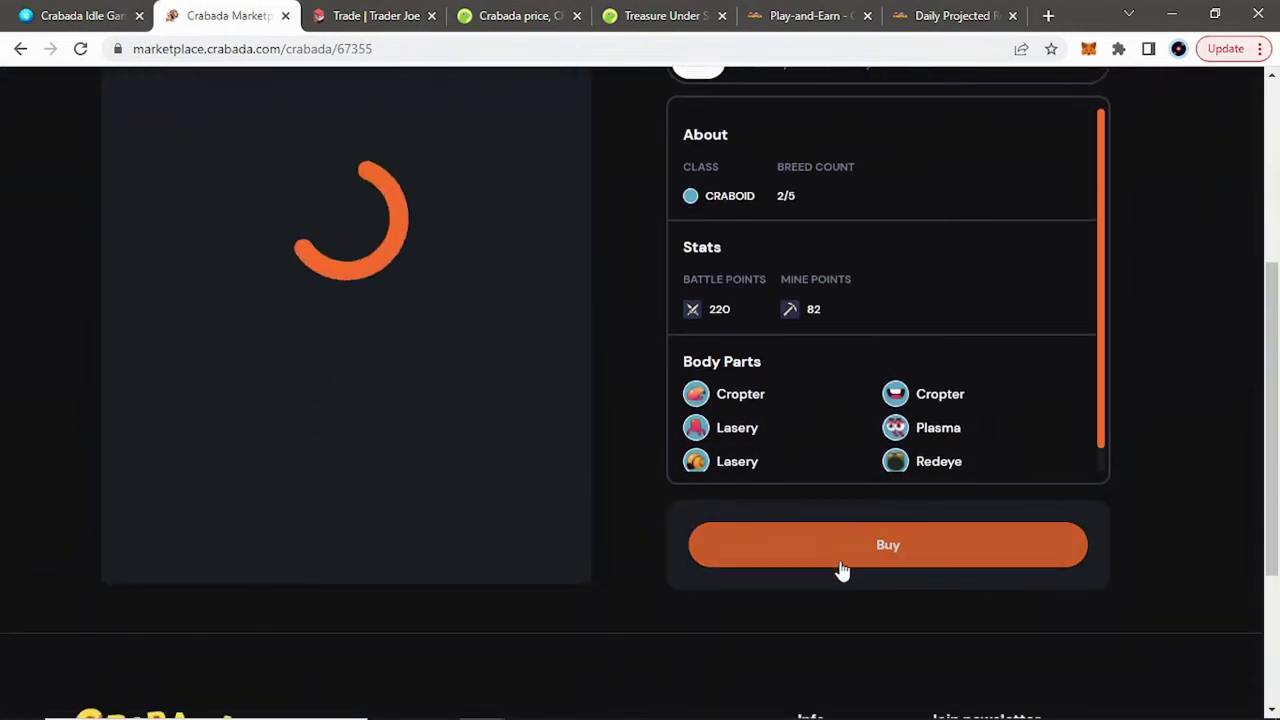
scroll(990, 490, "up", 4)
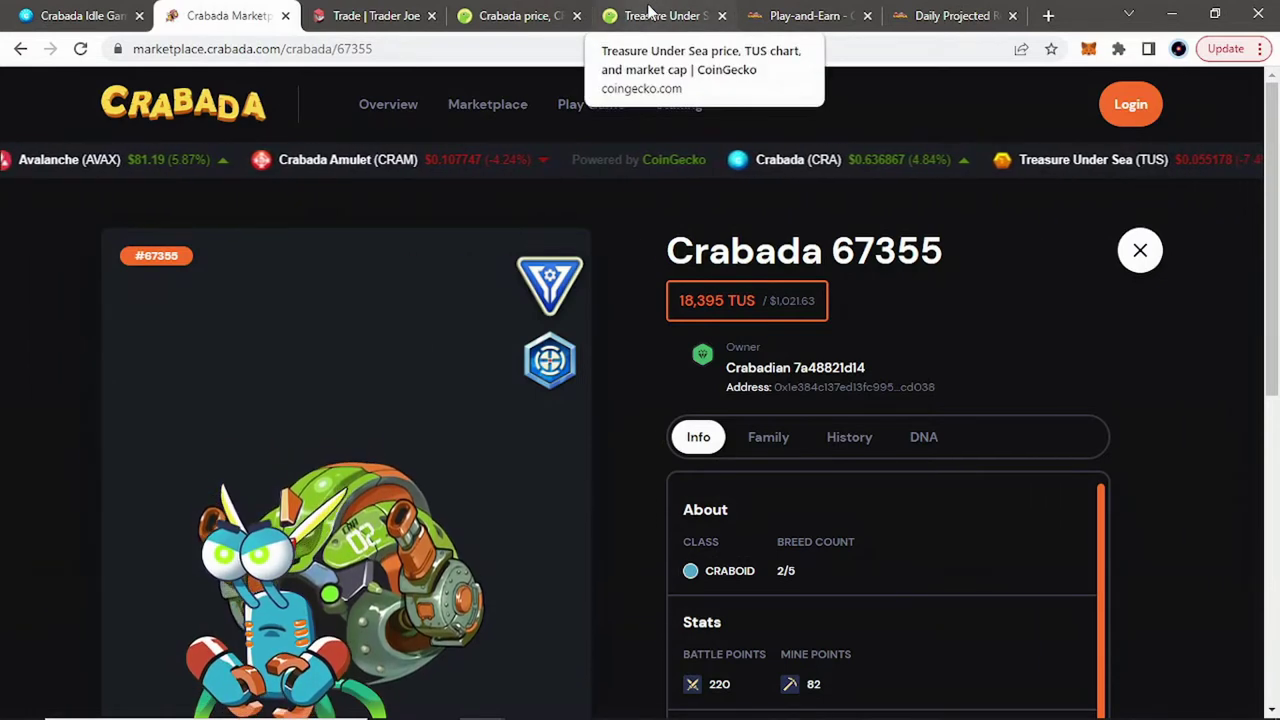
left_click(649, 12)
Import the TUS token into the MetaMask wallet from CoinGecko's TUS page
left_click(757, 430)
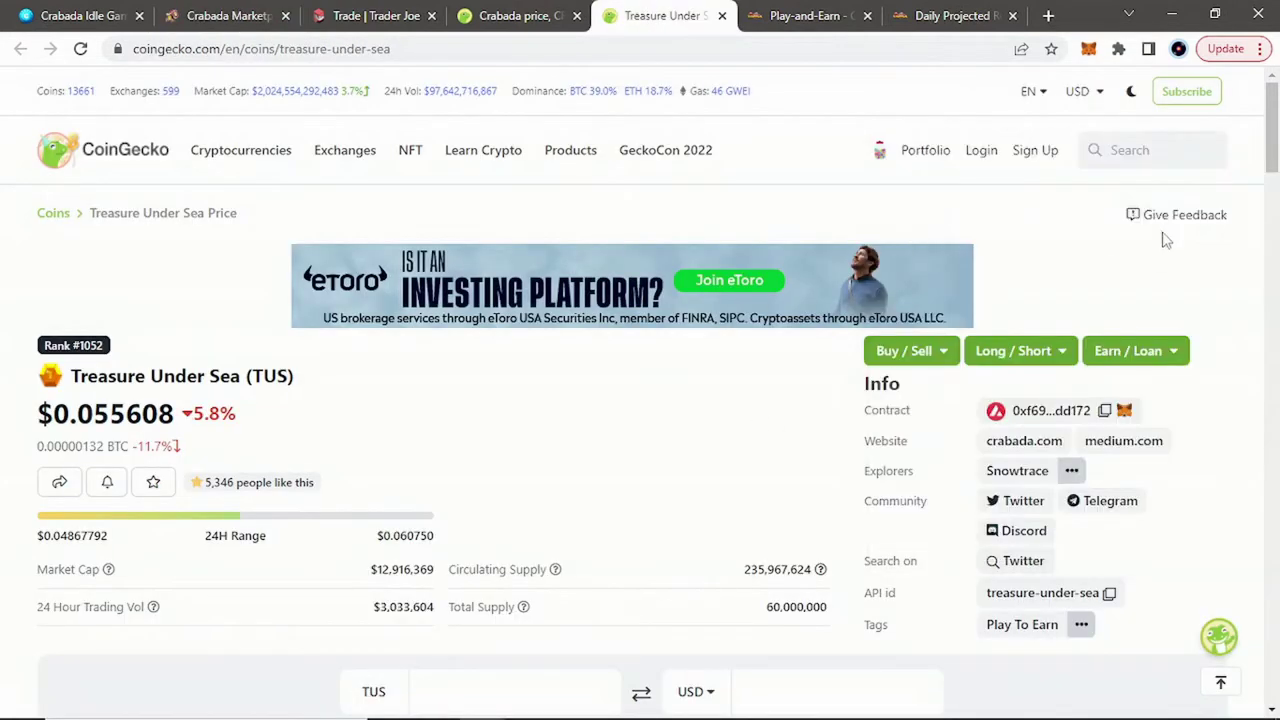
scroll(391, 434, "down", 1)
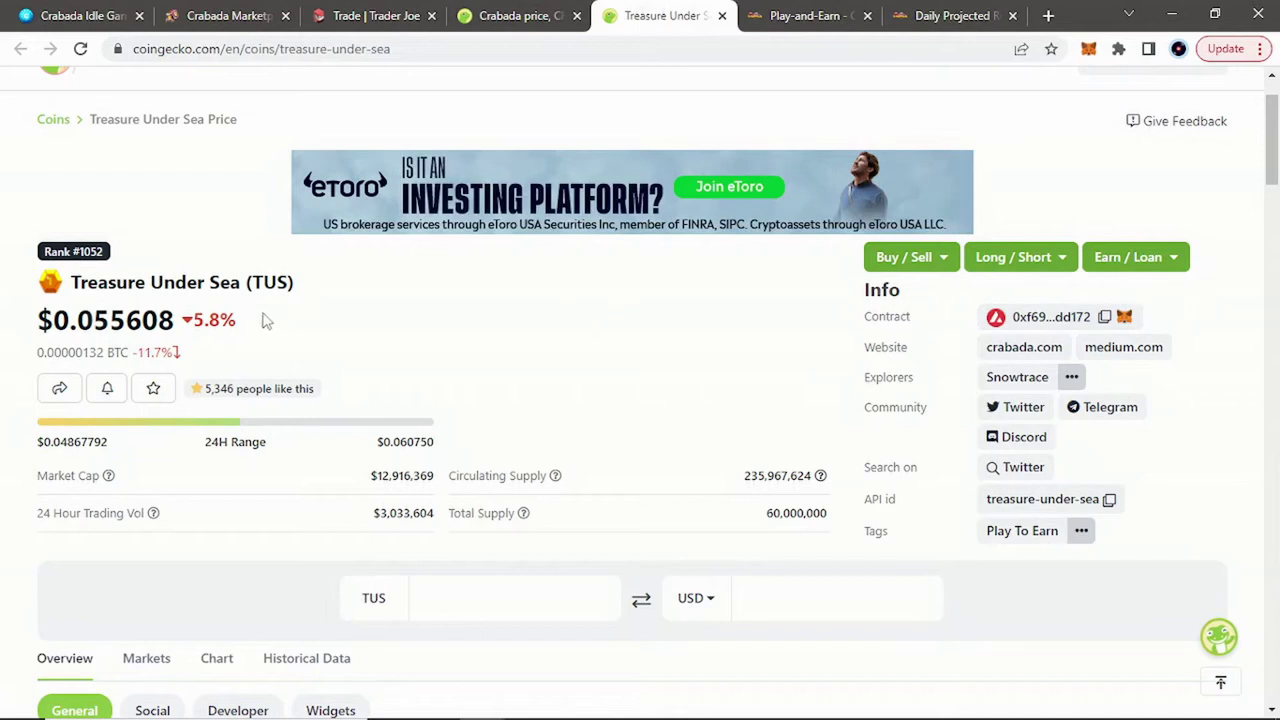
left_click(1124, 316)
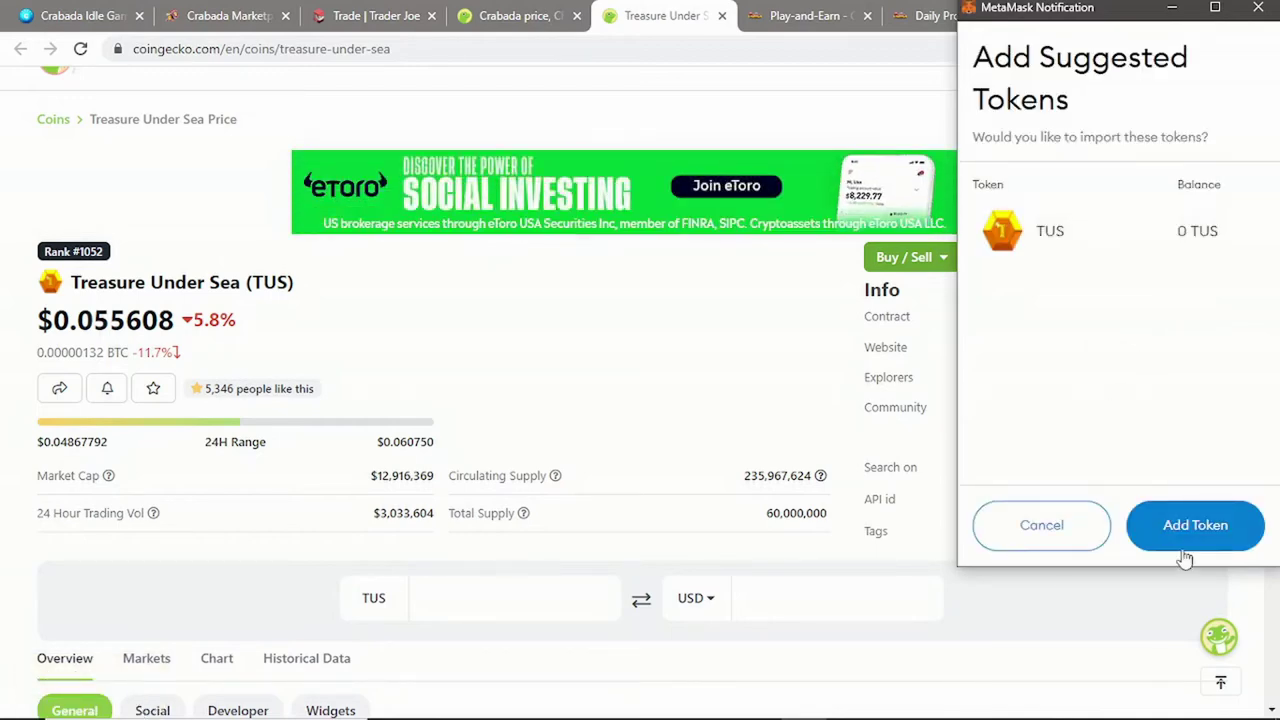
left_click(1192, 524)
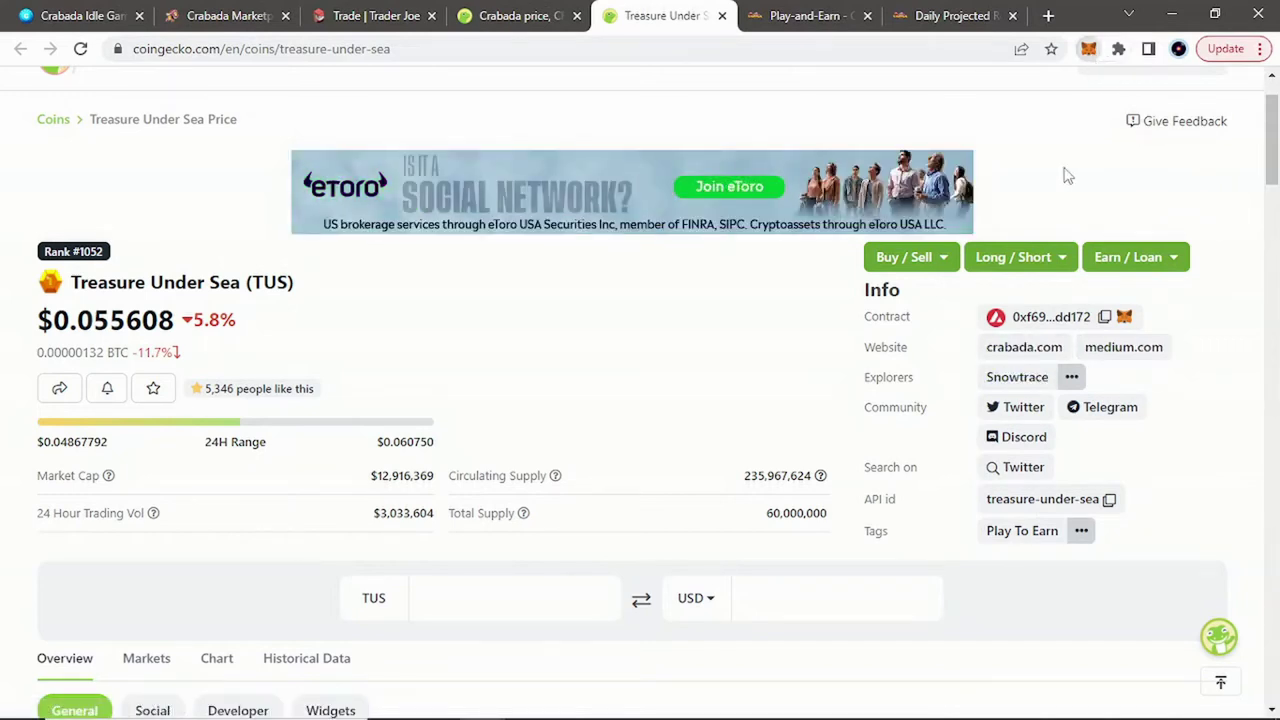
Check the wallet's AVAX and TUS balances, compare the CRA price, then return to TUS
left_click(1088, 48)
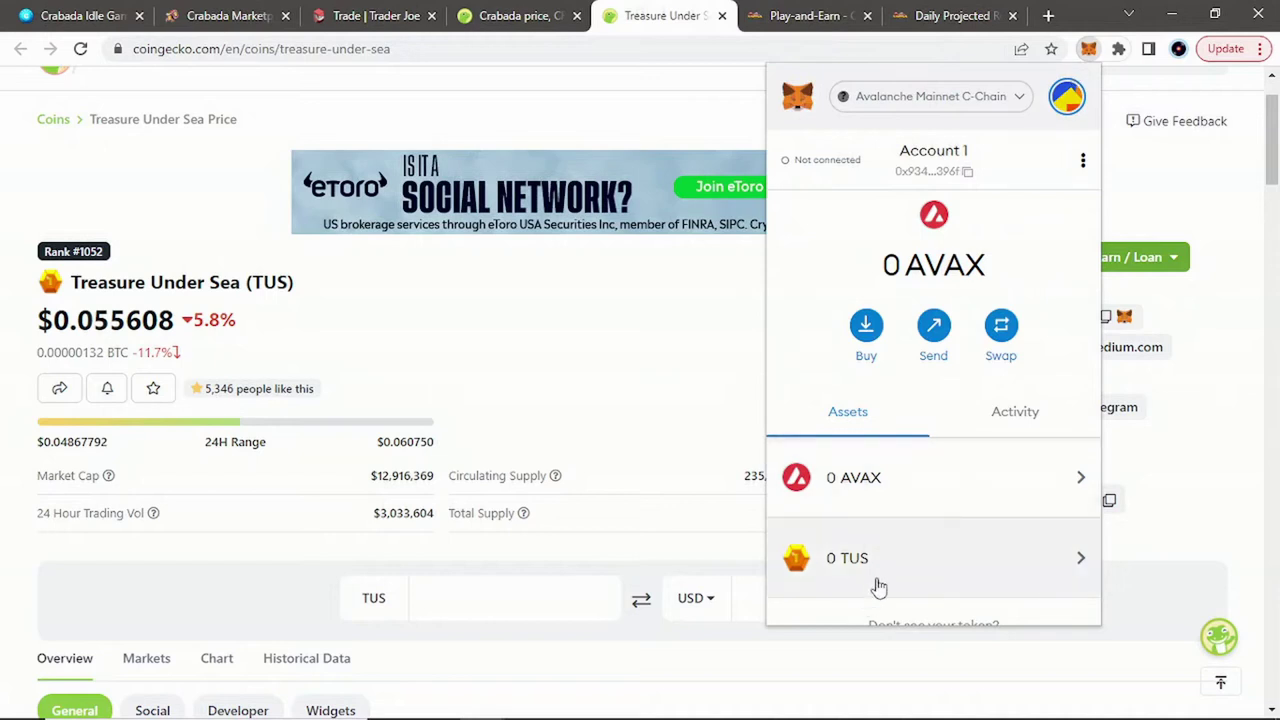
left_click(1186, 351)
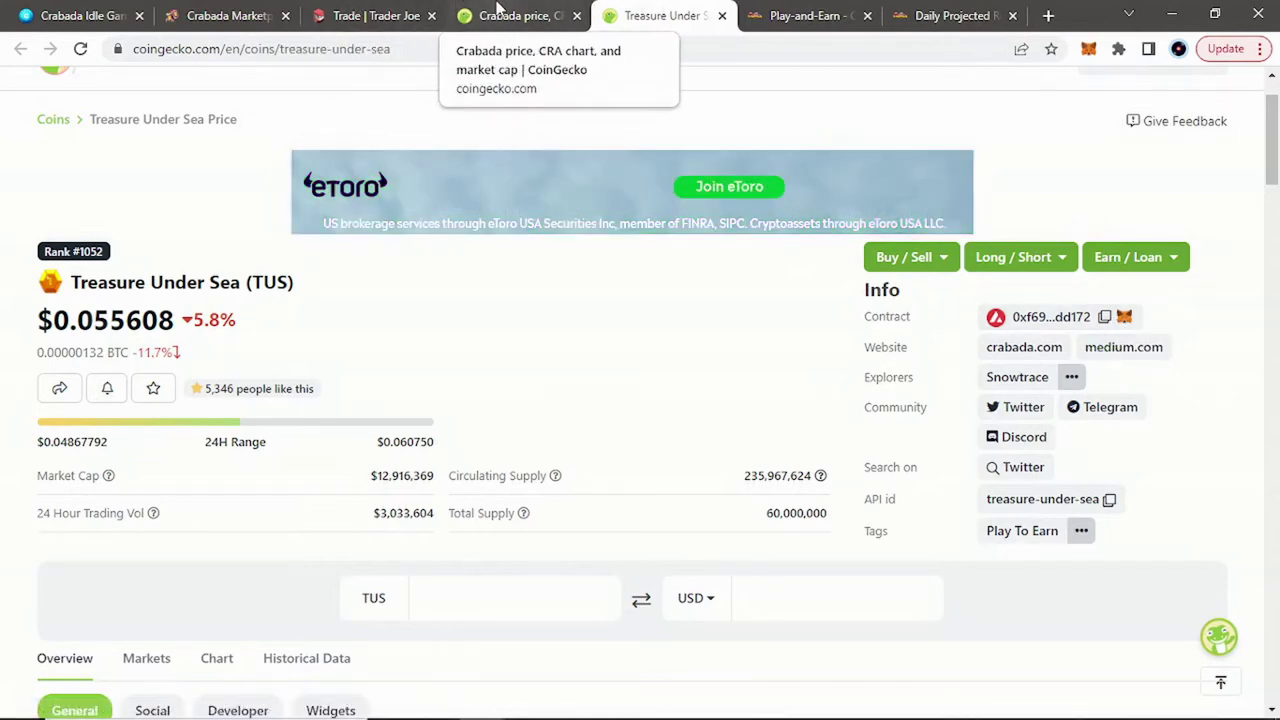
left_click(371, 15)
left_click(516, 16)
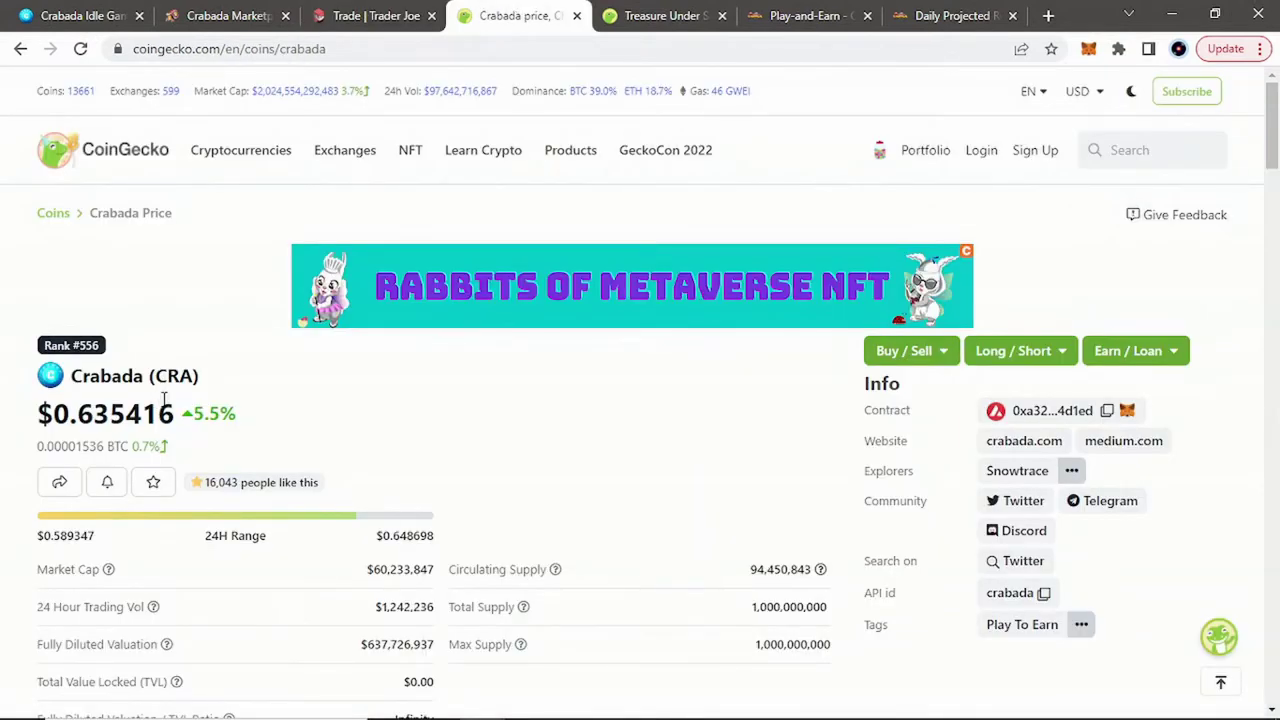
left_click(672, 10)
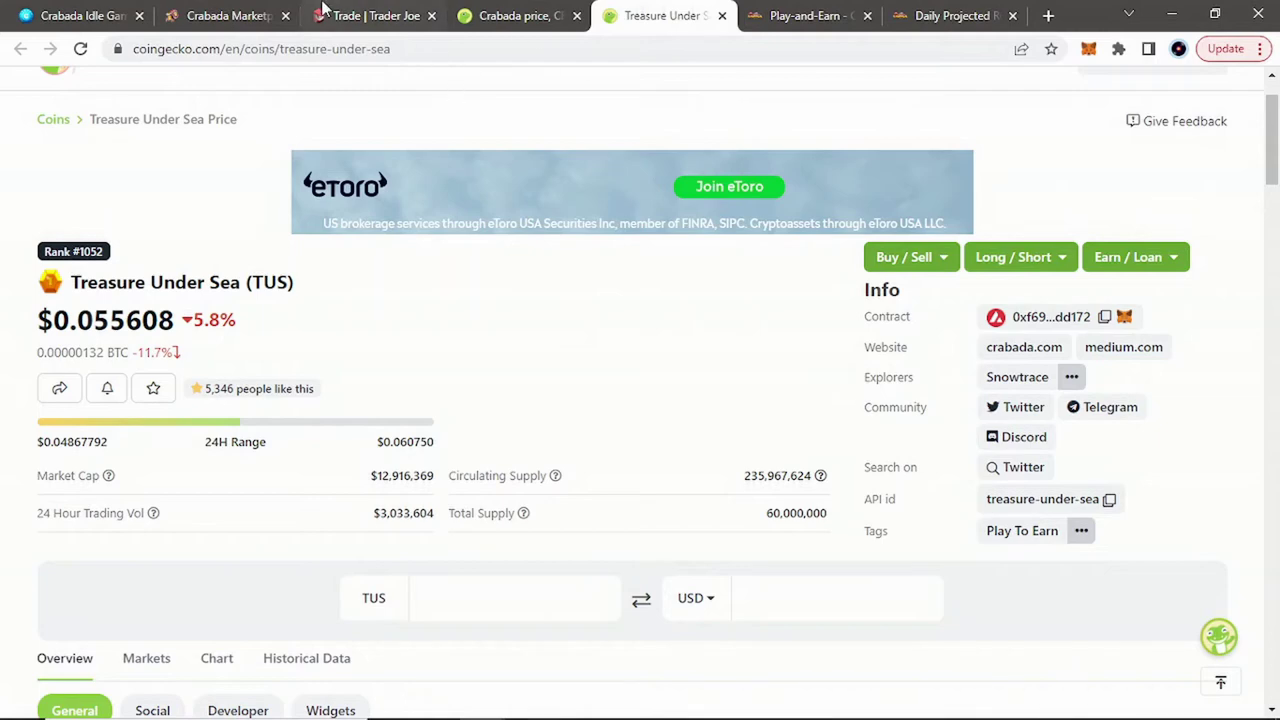
Confirm Crabada 67355's 18,395 TUS price, then bring up the Trader Joe swap page
left_click(255, 14)
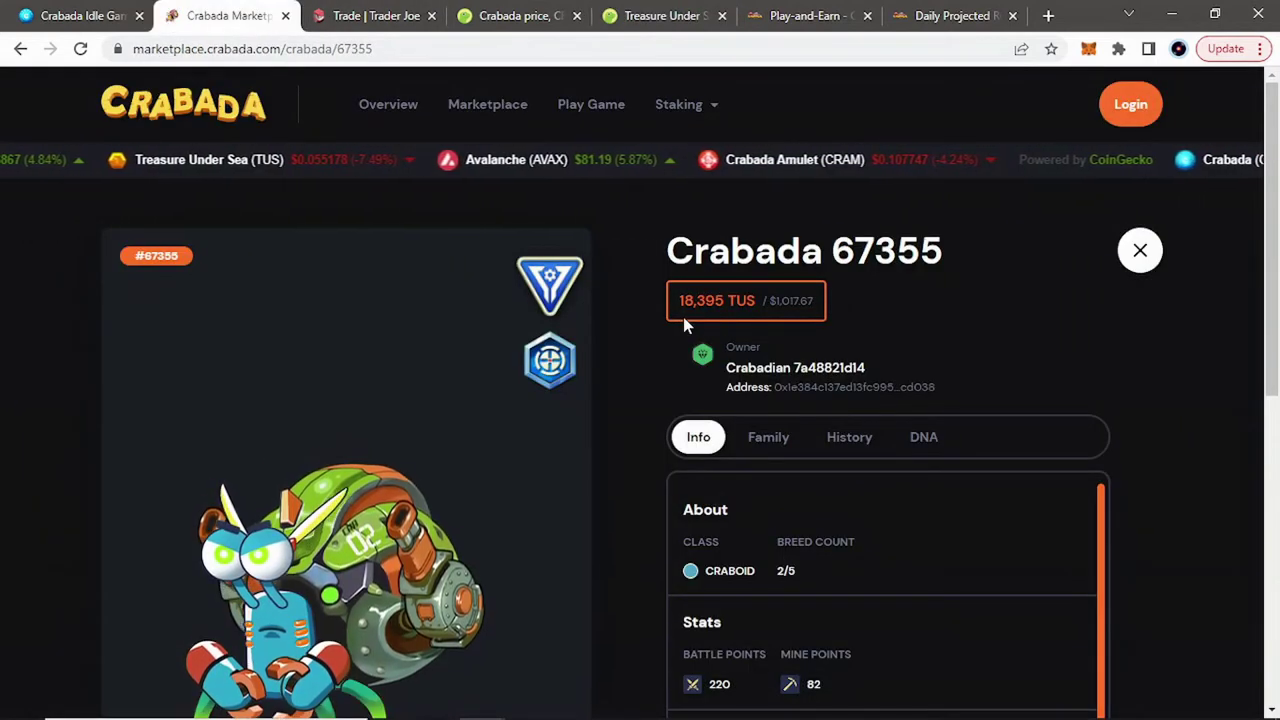
left_click(354, 13)
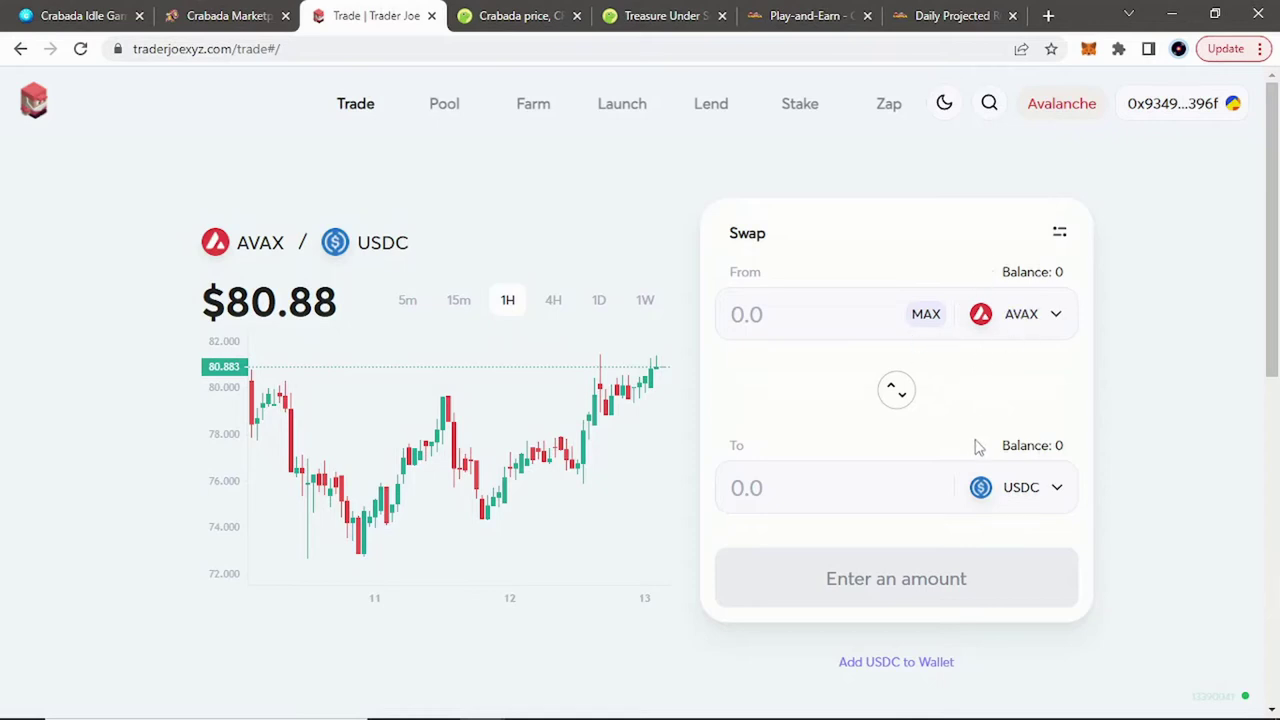
Set TUS as the token to receive and enter 18500 TUS, estimating 12.6569 AVAX
left_click(1008, 490)
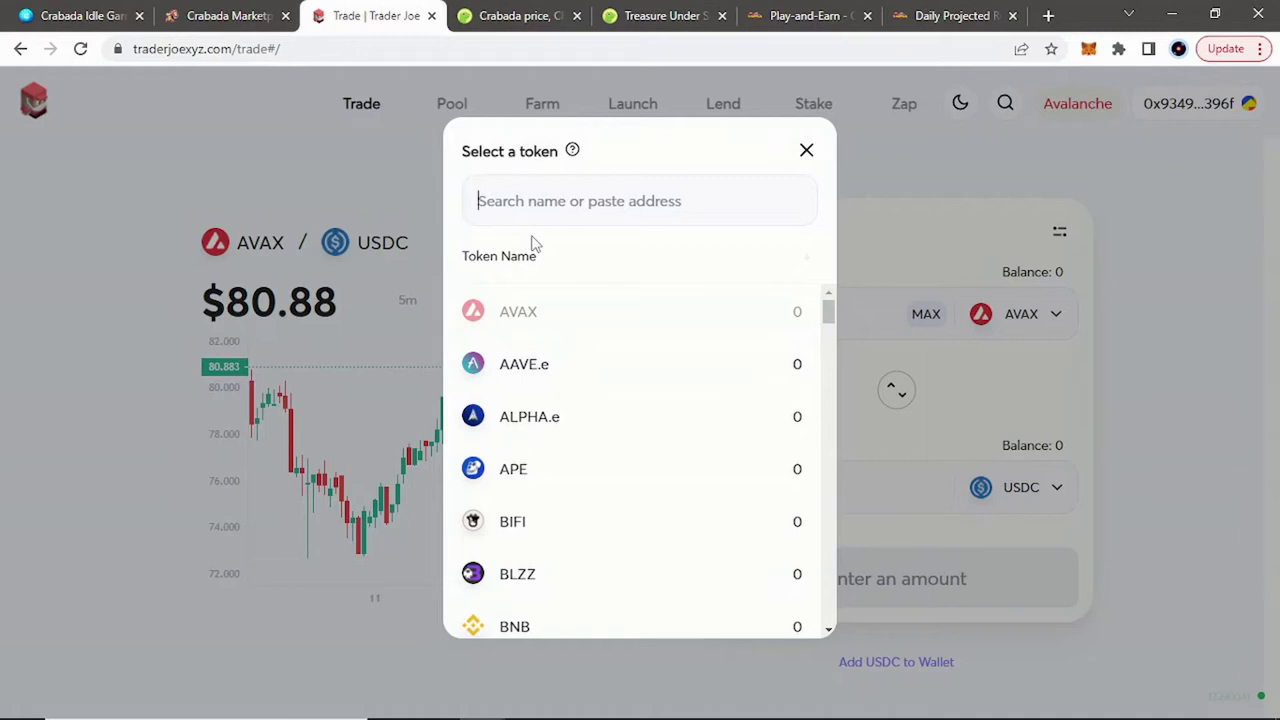
type("tus")
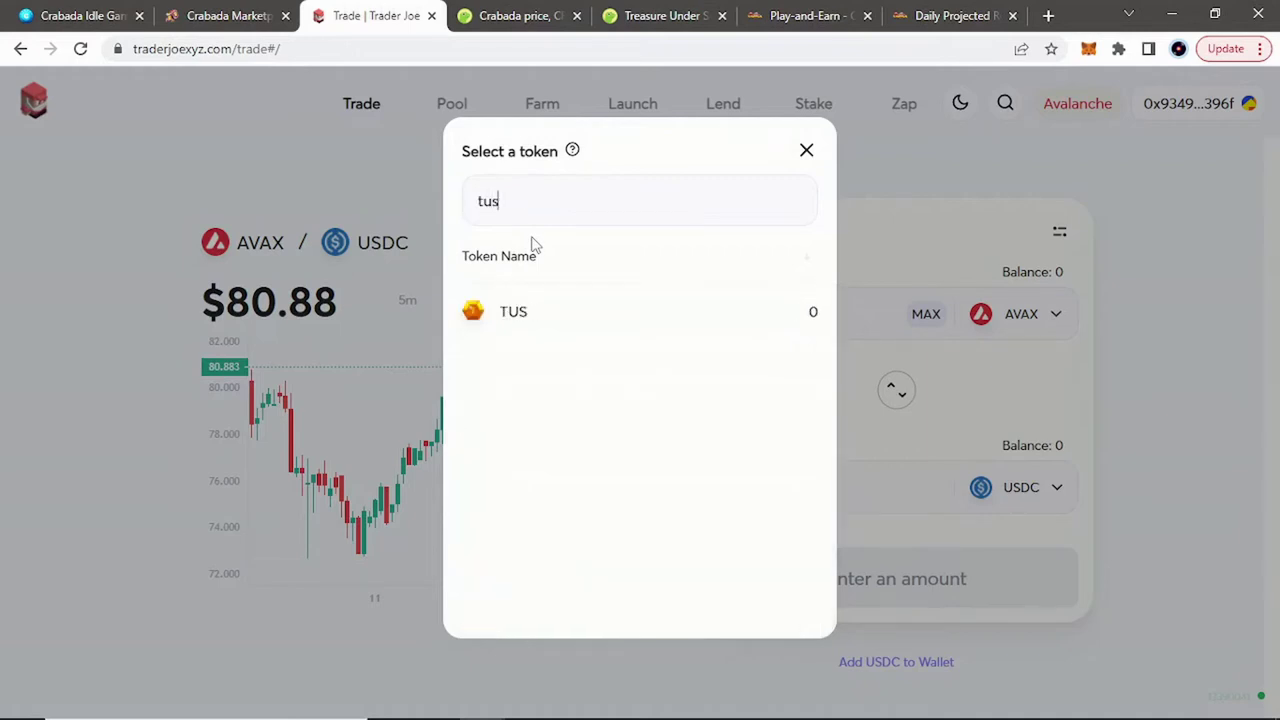
key("BackSpace")
key("BackSpace")
type("cr")
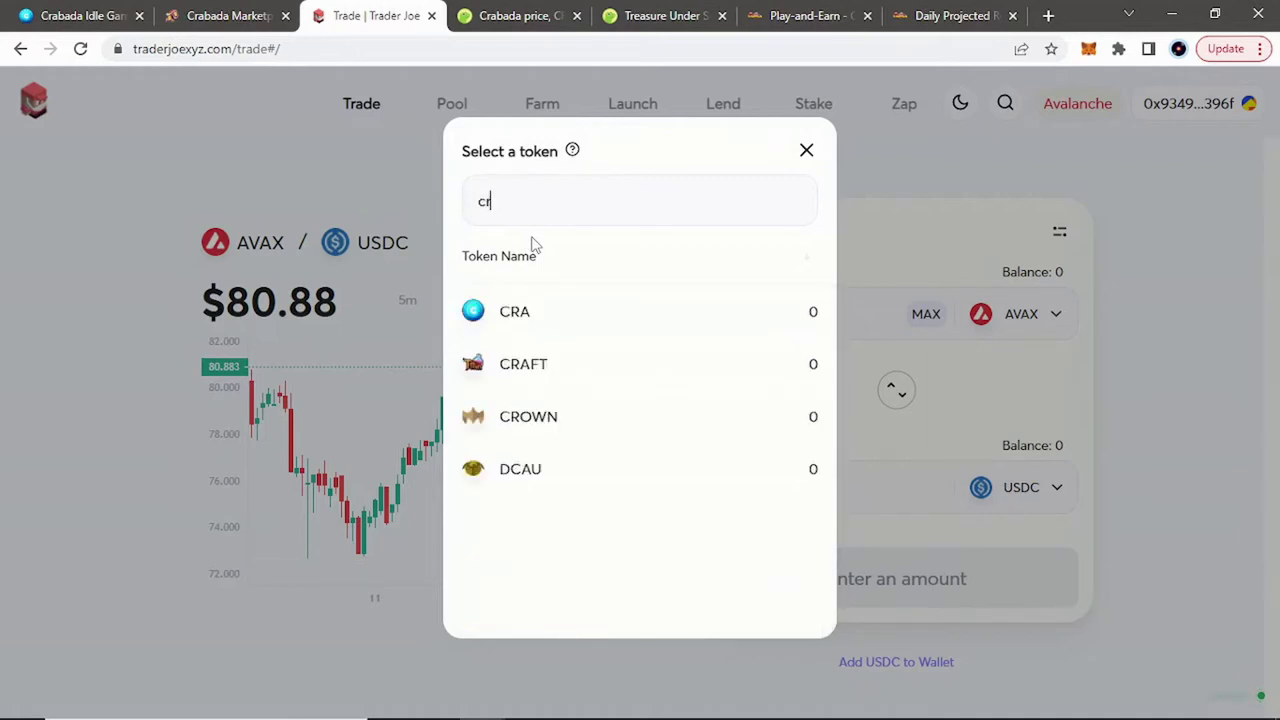
key("BackSpace")
key("BackSpace")
type("tus")
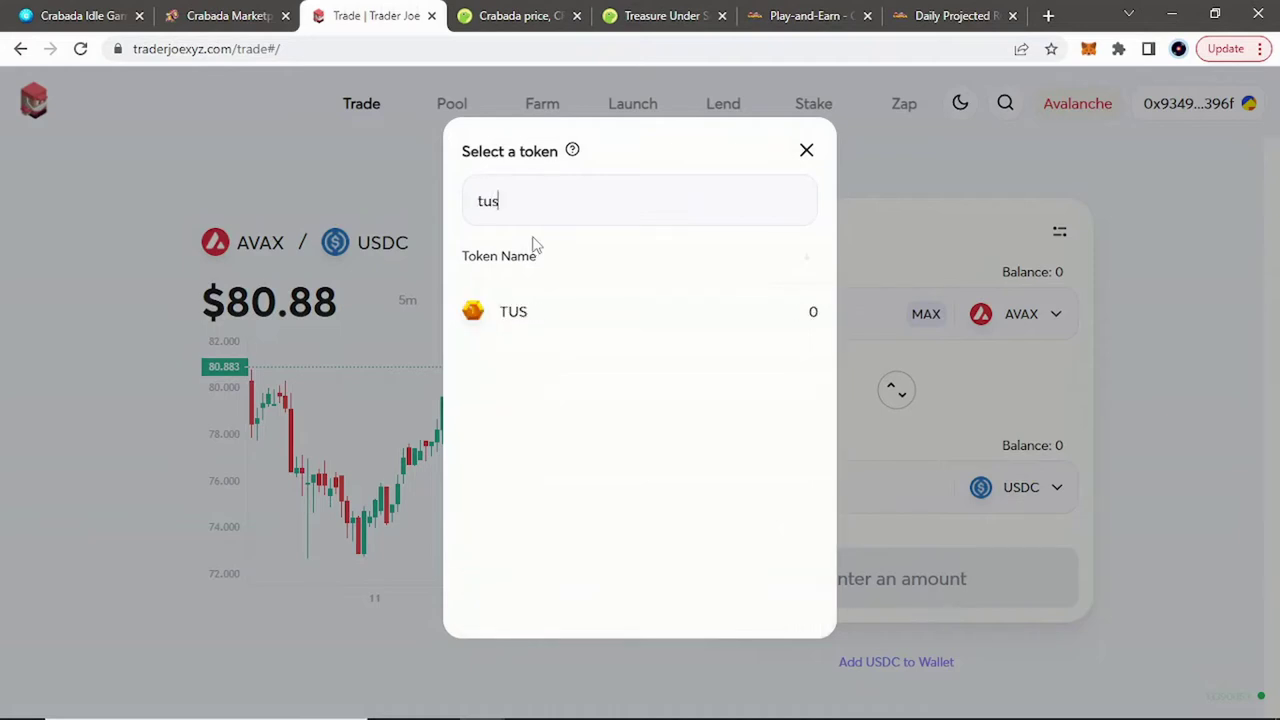
left_click(540, 310)
left_click(806, 490)
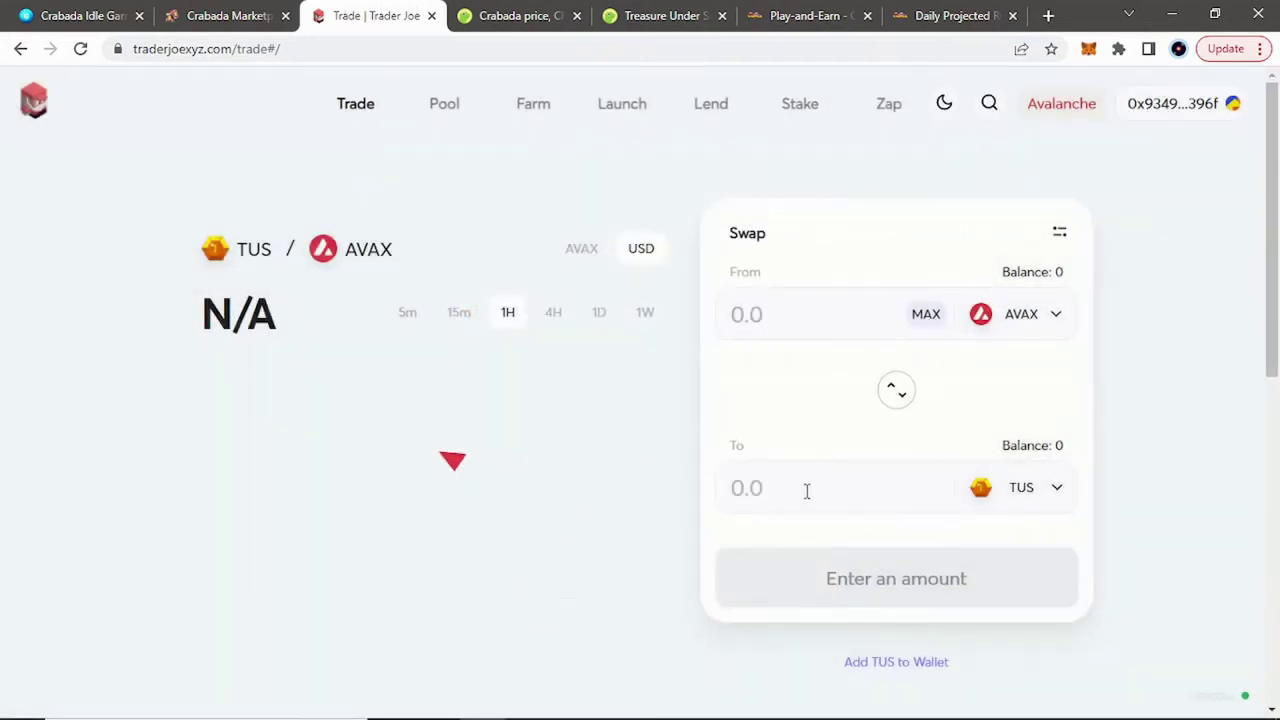
type("18500")
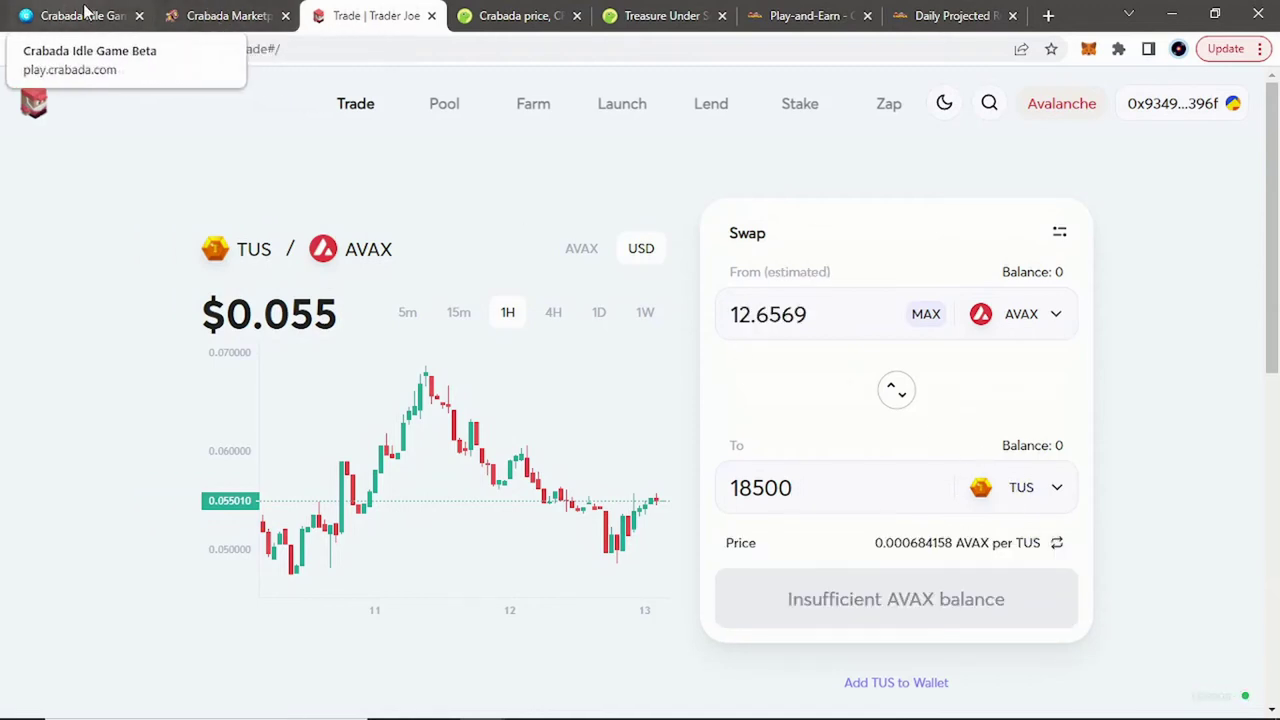
Look over Crabada 67355's Craboid stats and body parts on its 18,395 TUS listing
left_click(188, 12)
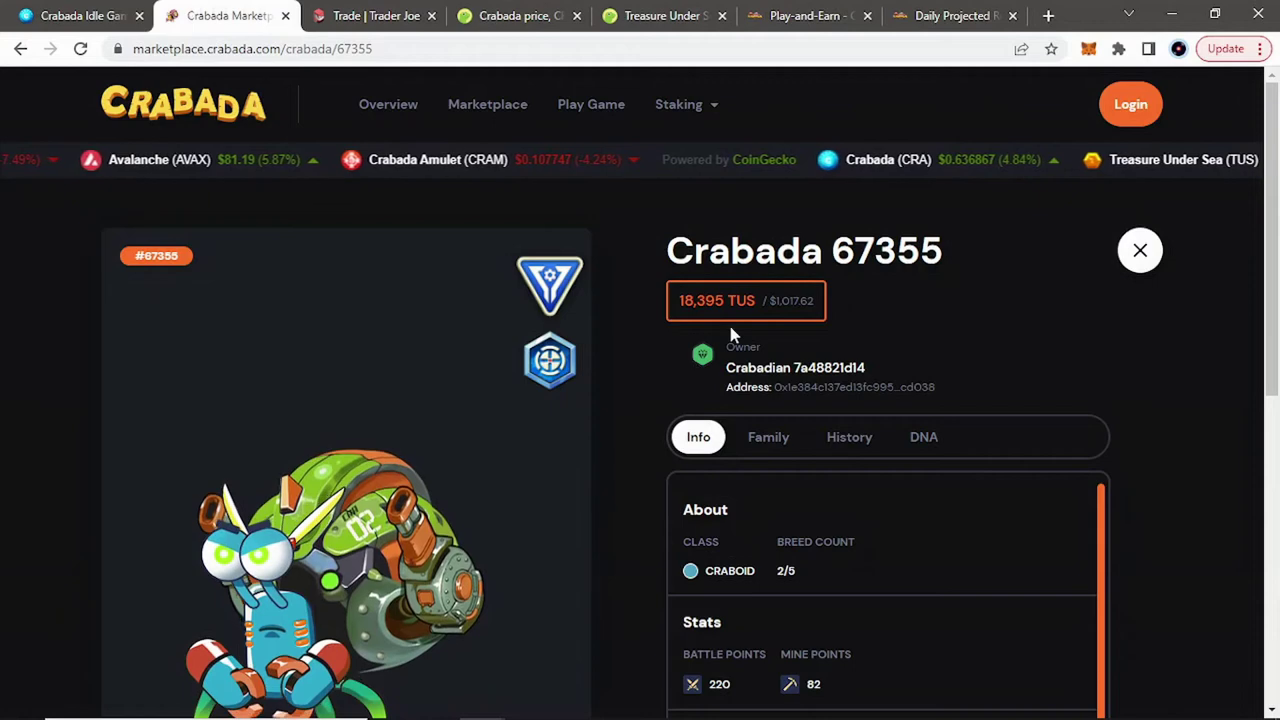
scroll(752, 408, "down", 4)
scroll(820, 480, "up", 1)
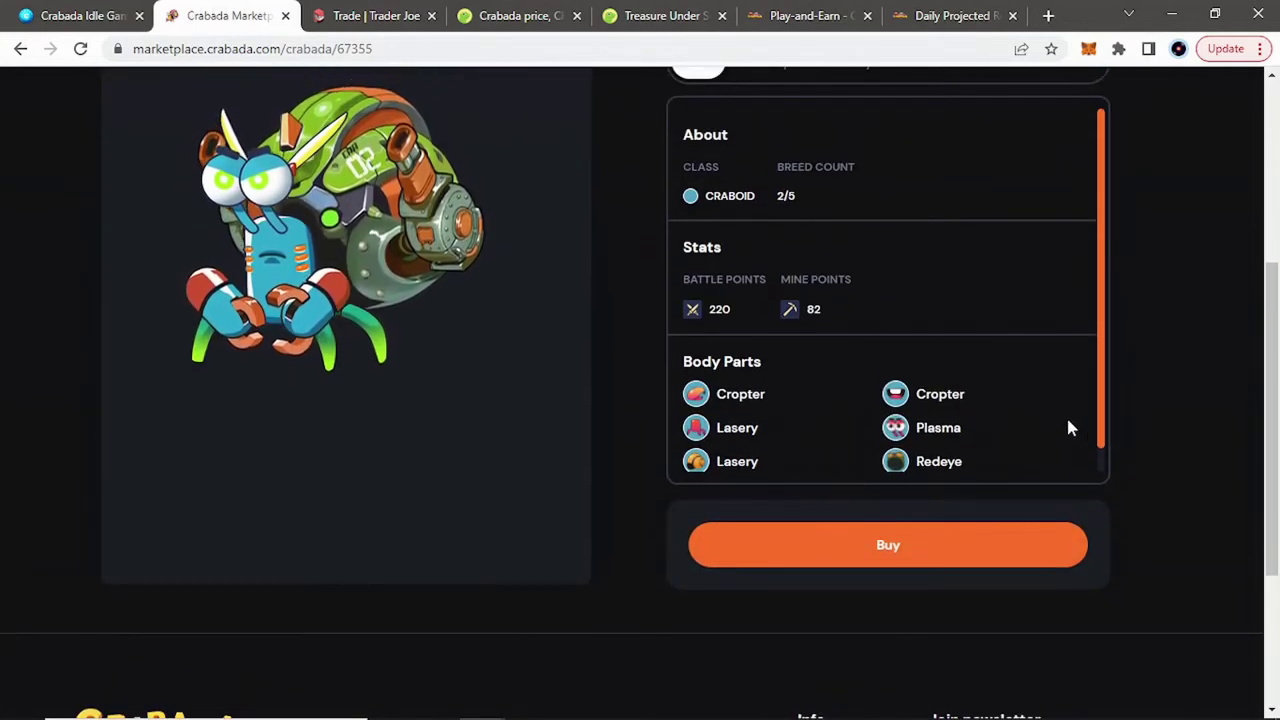
scroll(1137, 461, "up", 2)
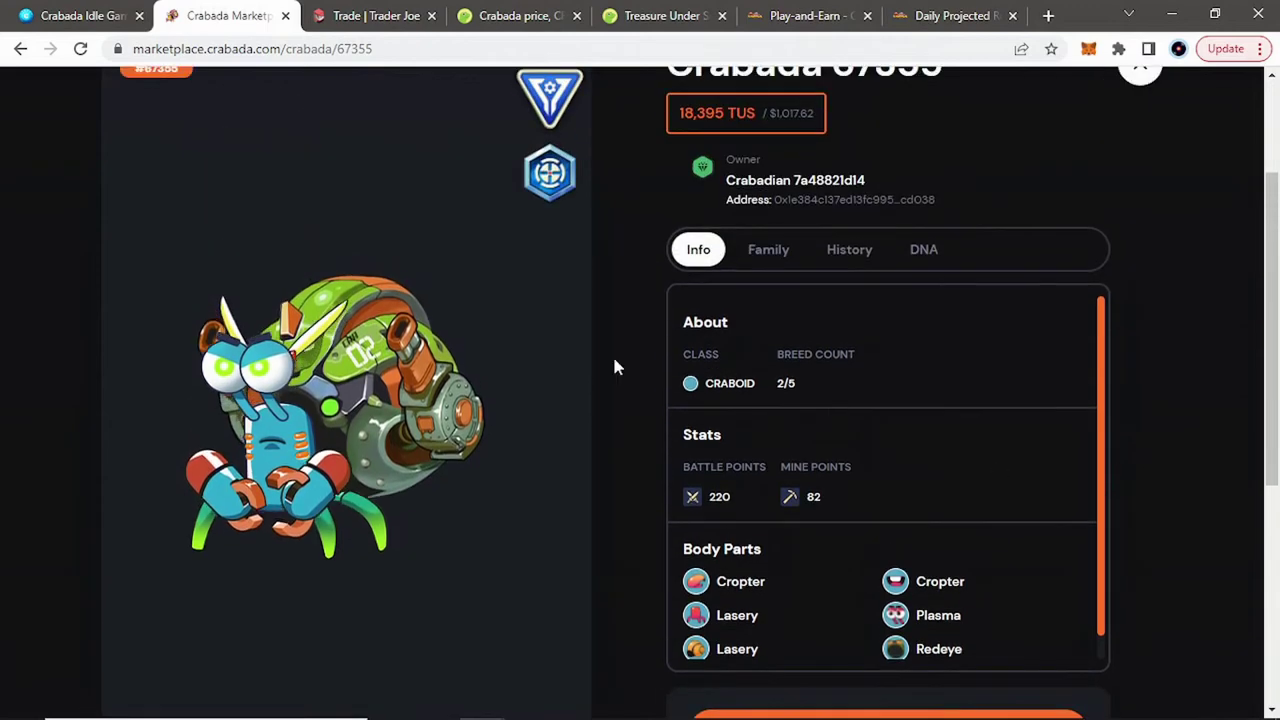
scroll(686, 366, "up", 1)
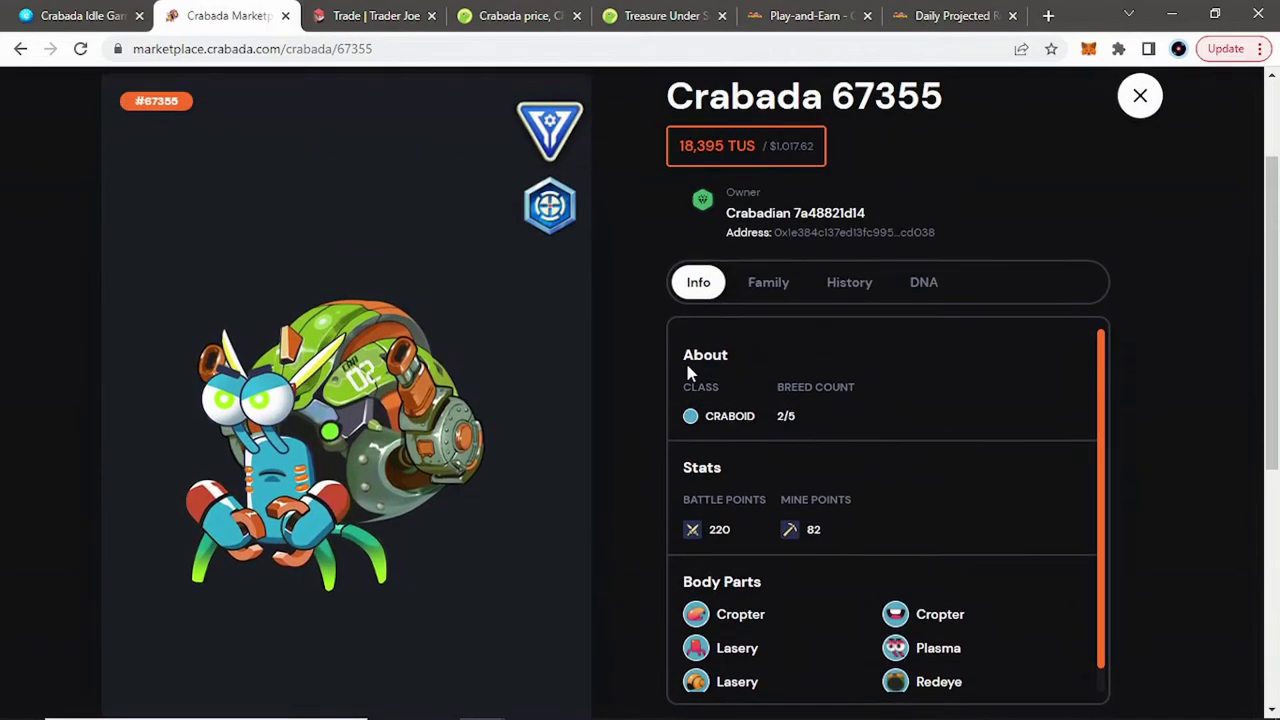
Confirm the inventory holds no crabadas and zero wallet balances, then go to the Tavern
left_click(82, 15)
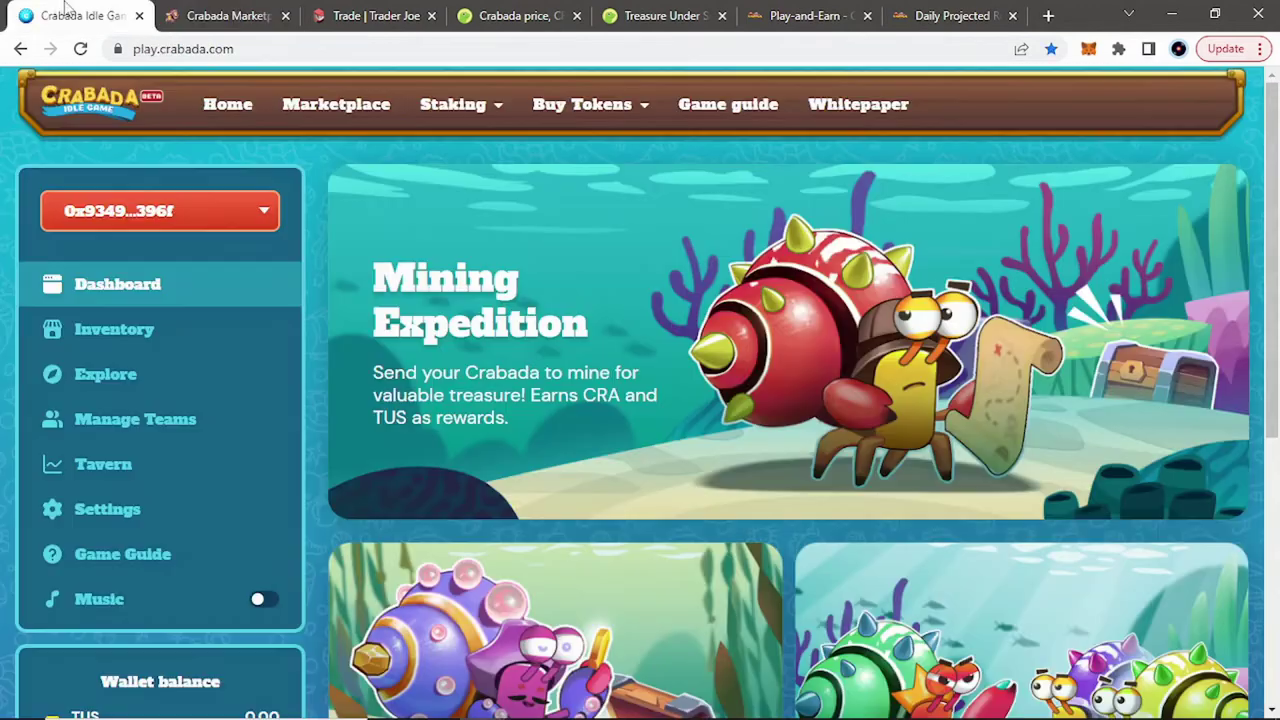
left_click(148, 334)
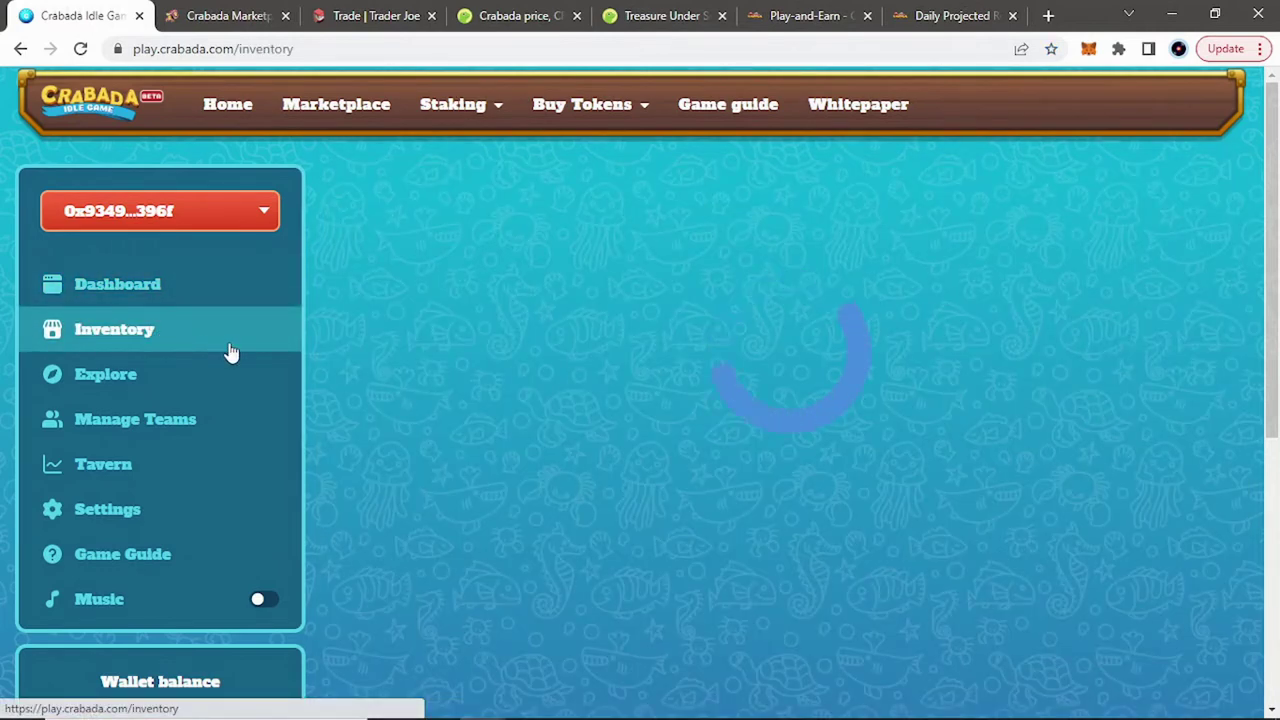
scroll(560, 370, "down", 2)
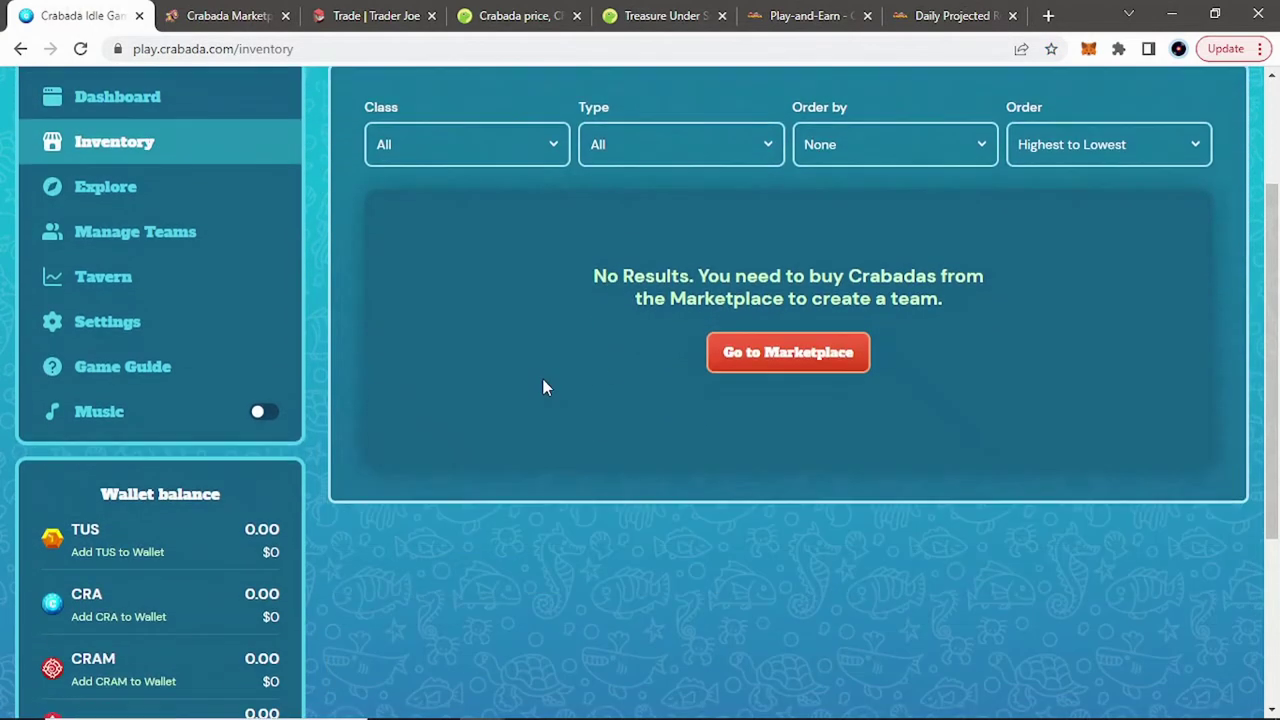
scroll(565, 350, "up", 1)
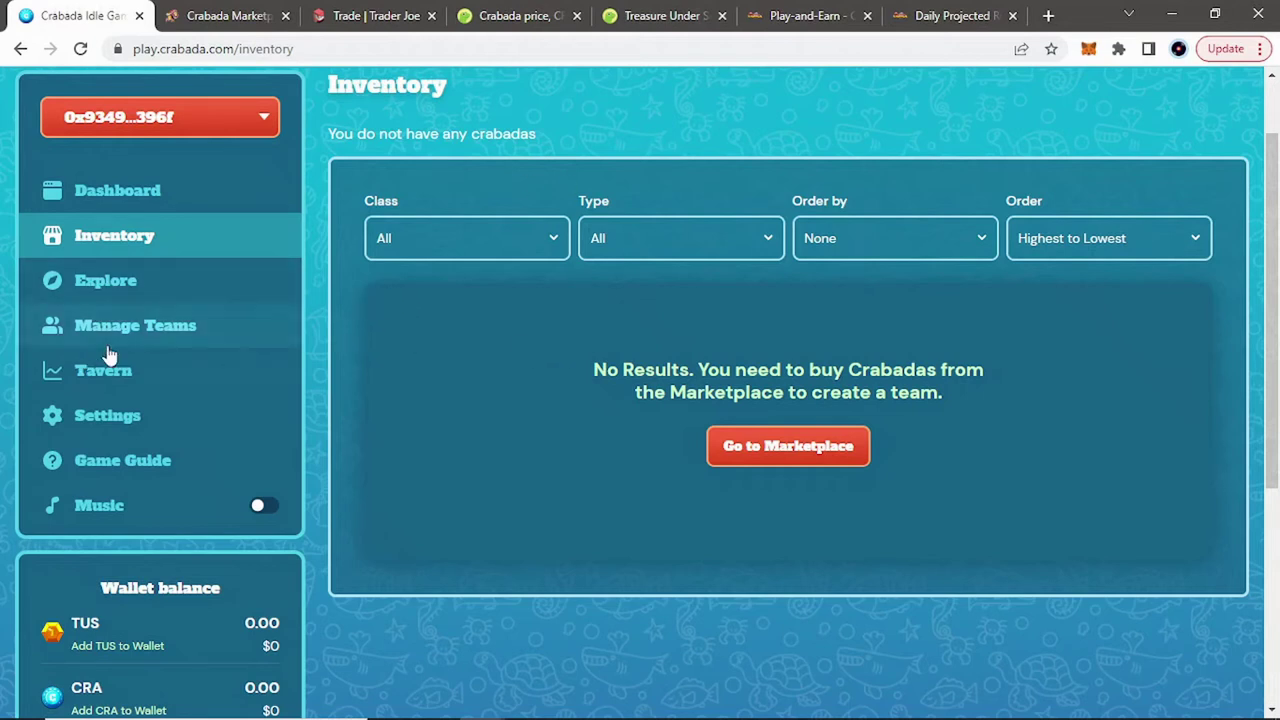
left_click(163, 376)
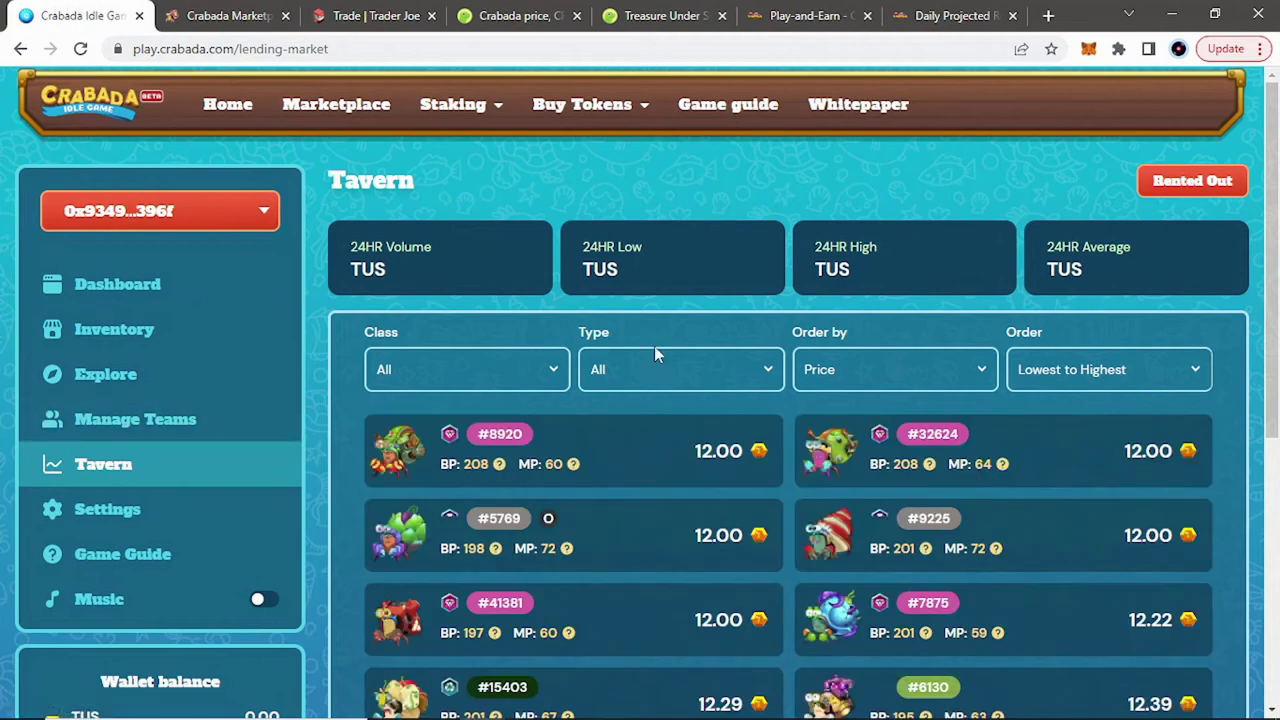
Browse the Tavern's rental listings and look over the class and type filter options
scroll(675, 373, "down", 2)
scroll(670, 375, "down", 1)
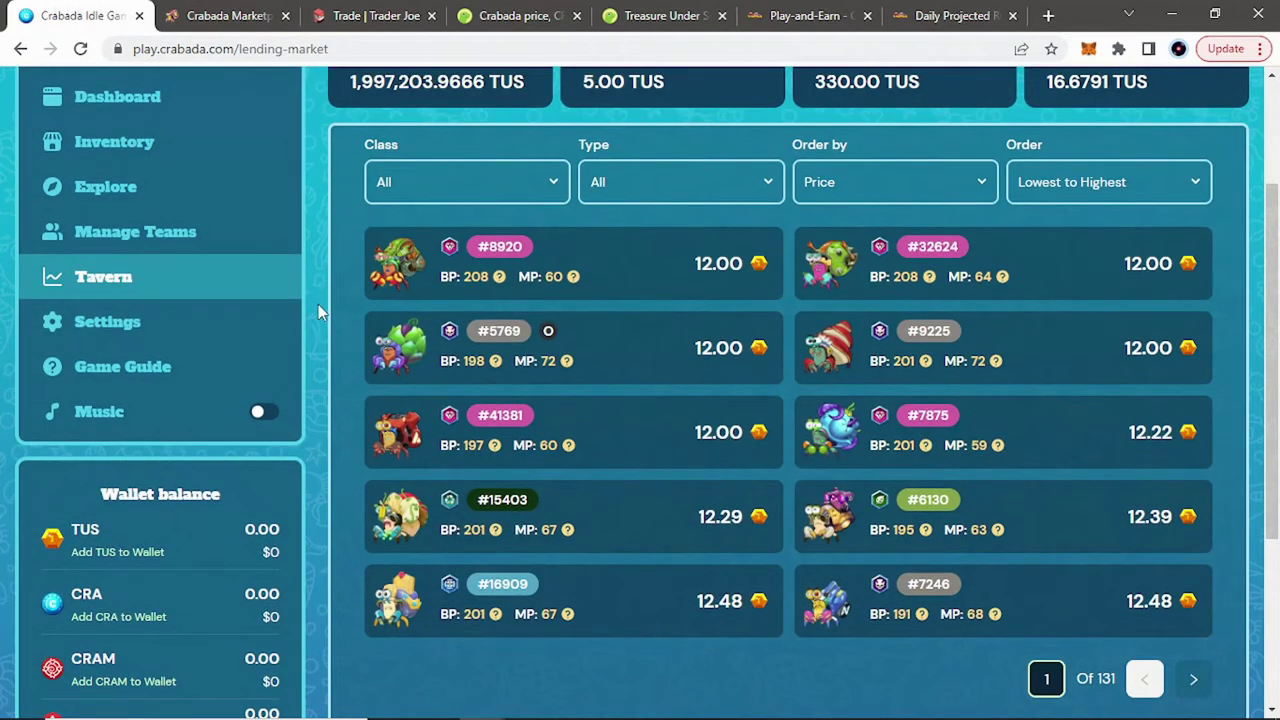
scroll(786, 270, "up", 1)
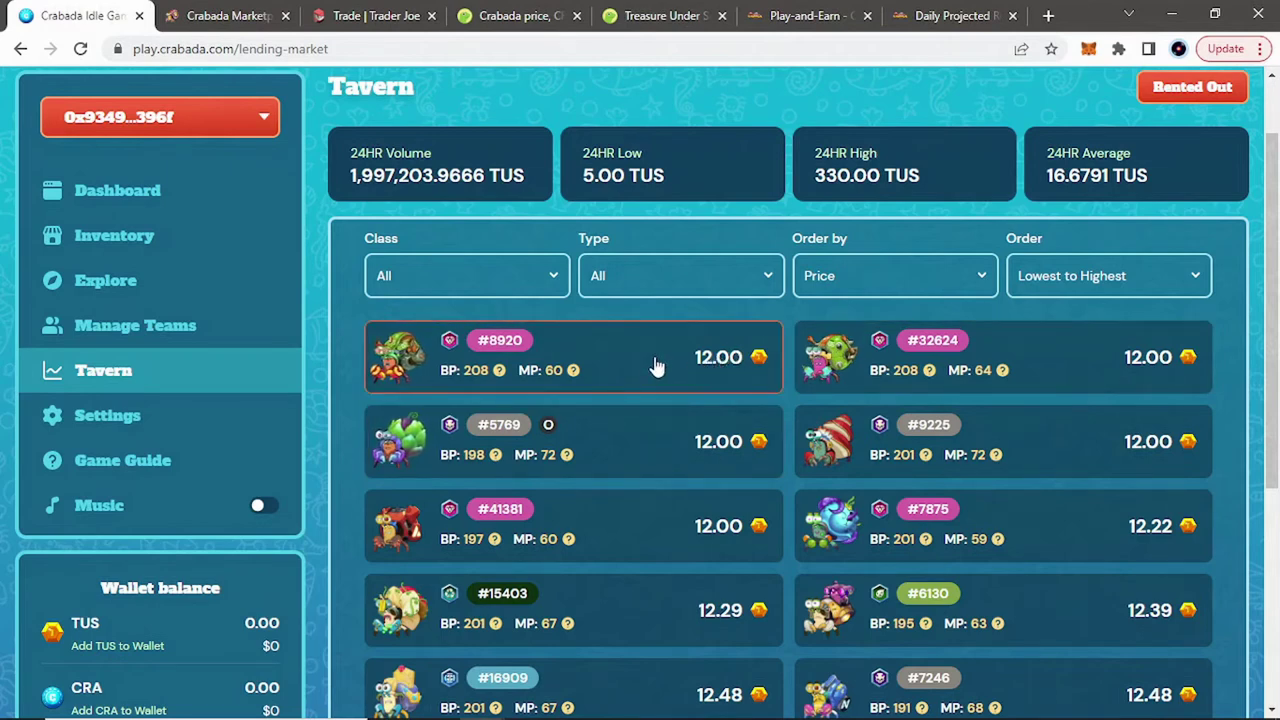
left_click(483, 286)
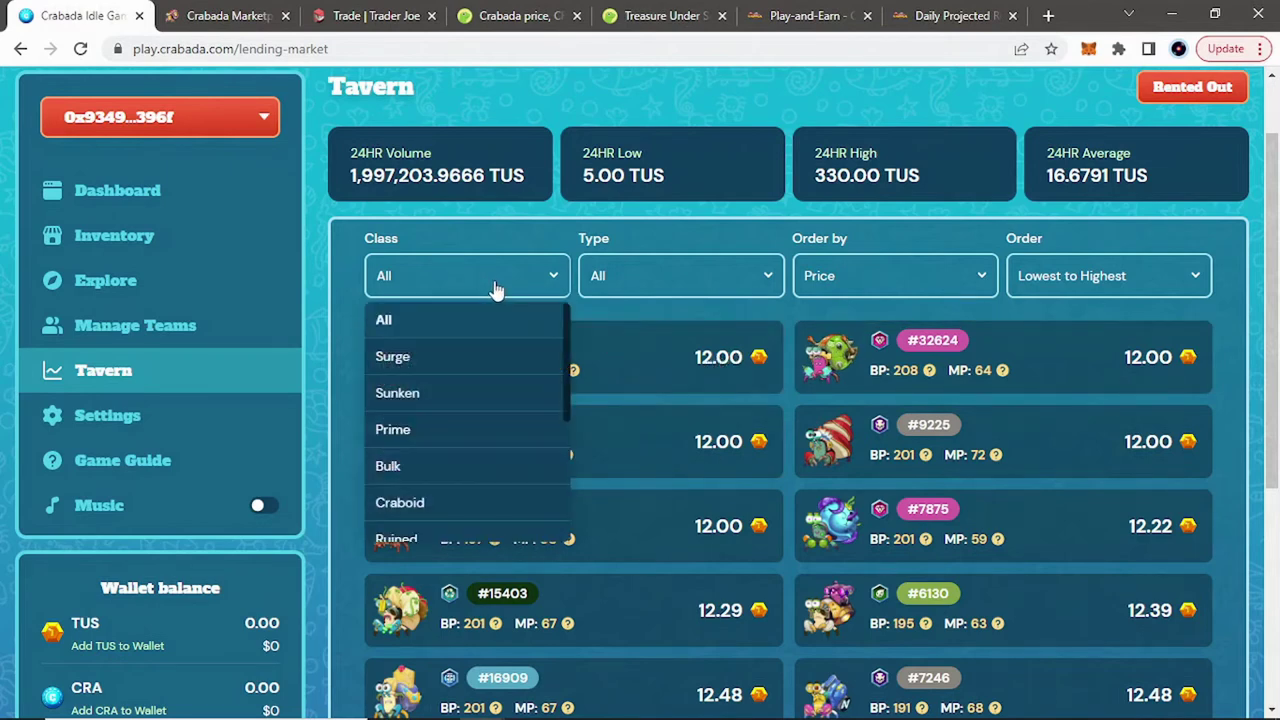
left_click(686, 290)
Sort Tavern rentals by Mine Points, highest to lowest, led by a 49.00 TUS crab with MP 84
left_click(877, 268)
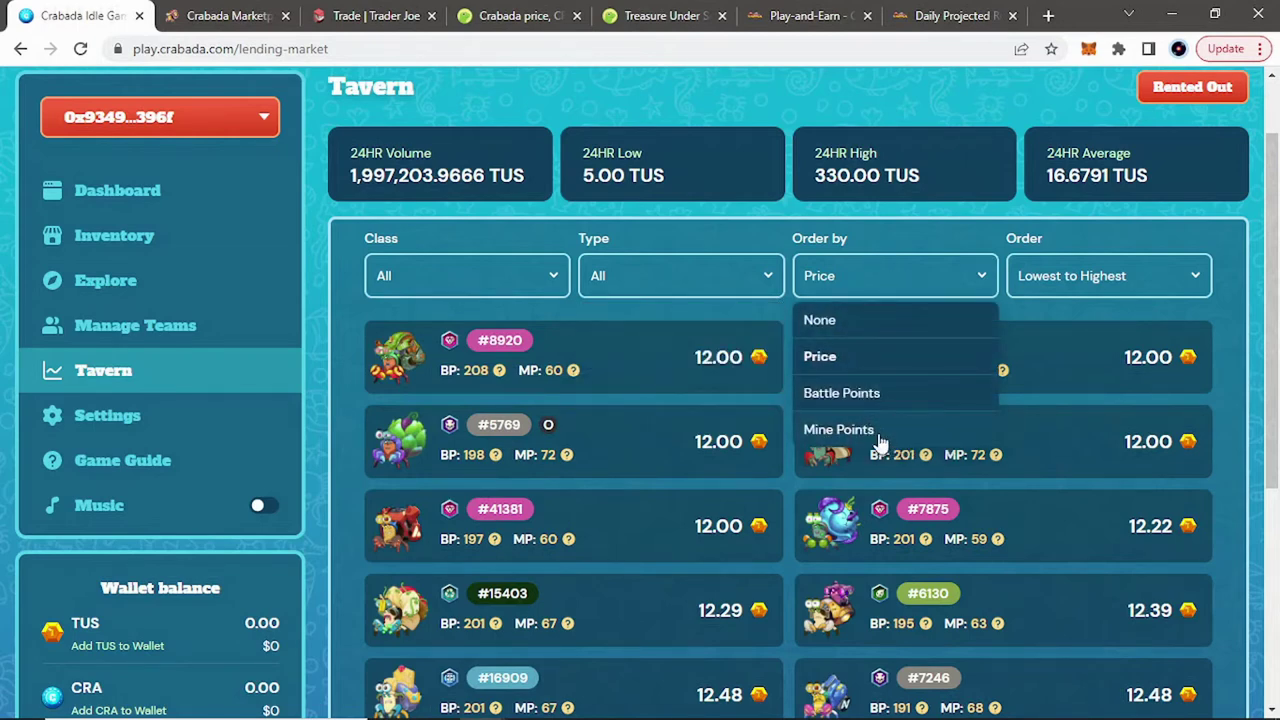
left_click(840, 429)
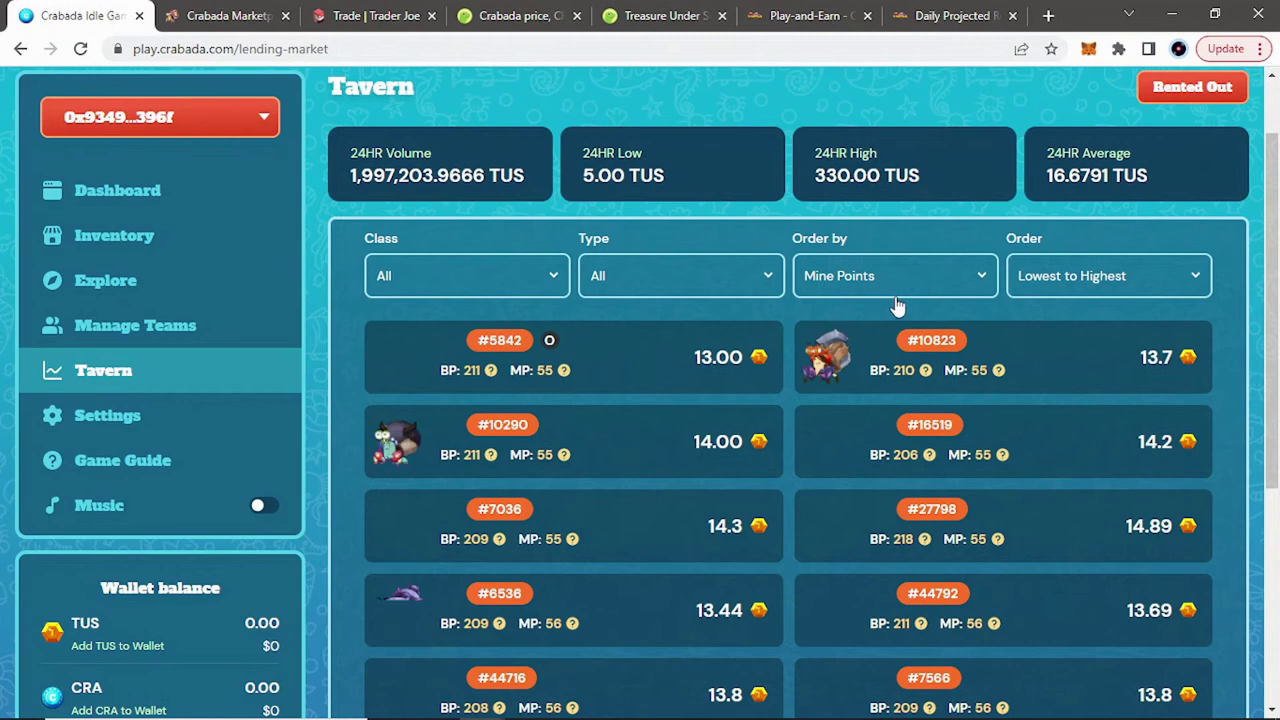
left_click(1068, 284)
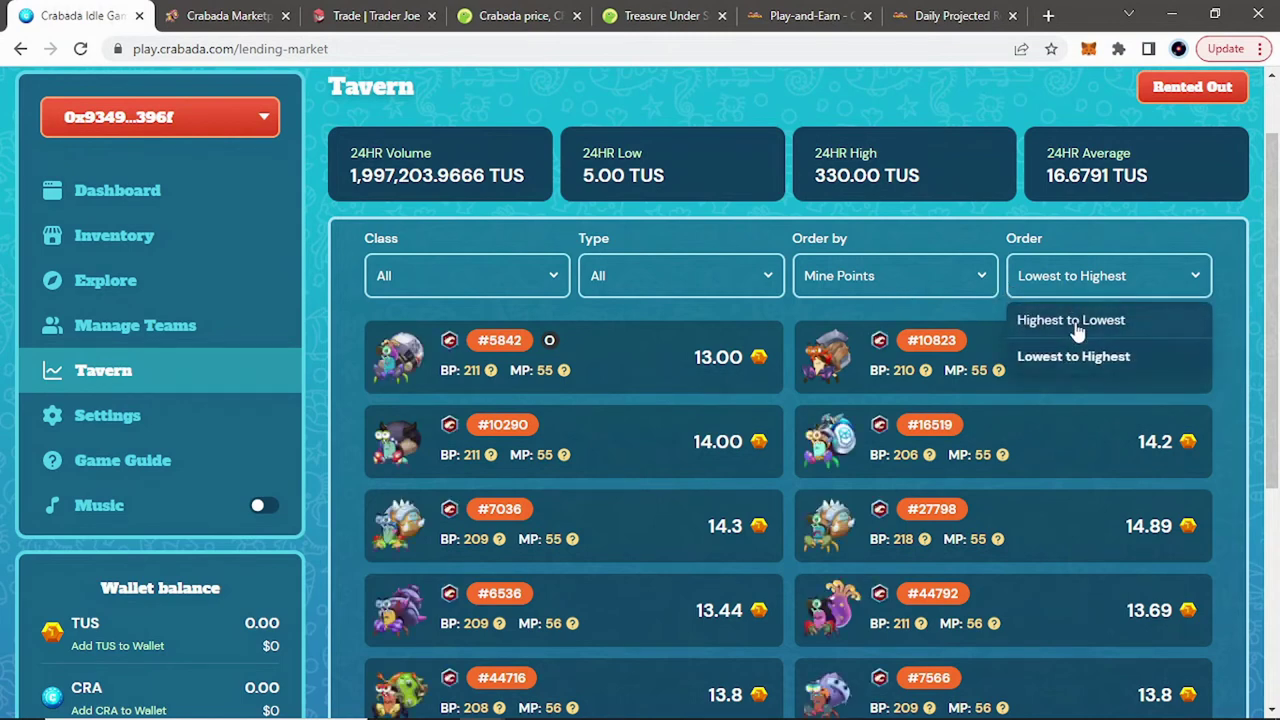
left_click(1075, 322)
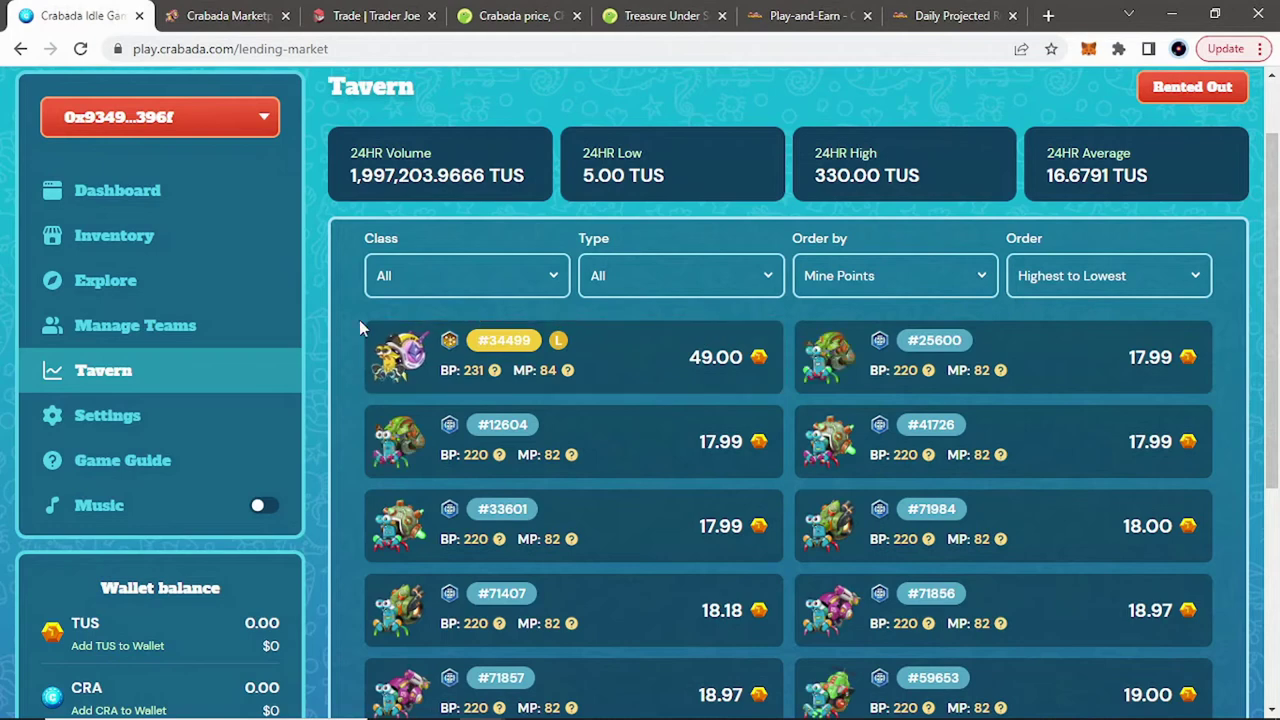
scroll(355, 345, "down", 1)
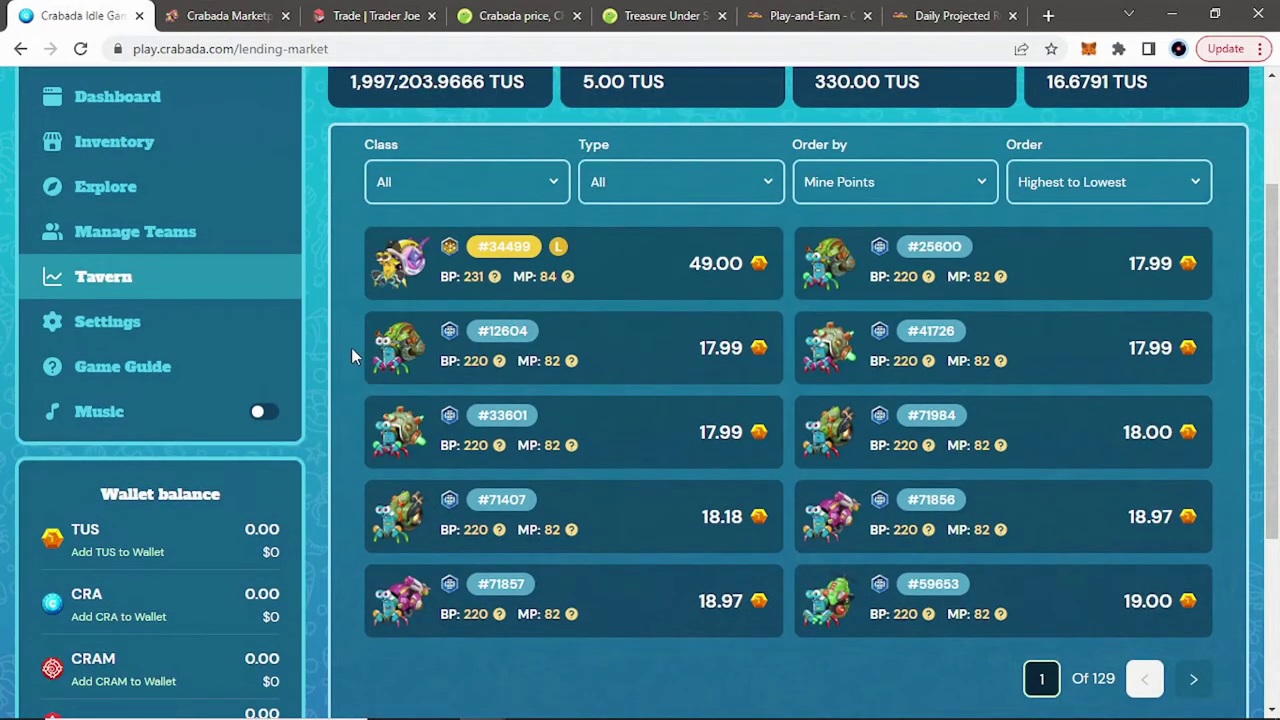
scroll(692, 426, "up", 1)
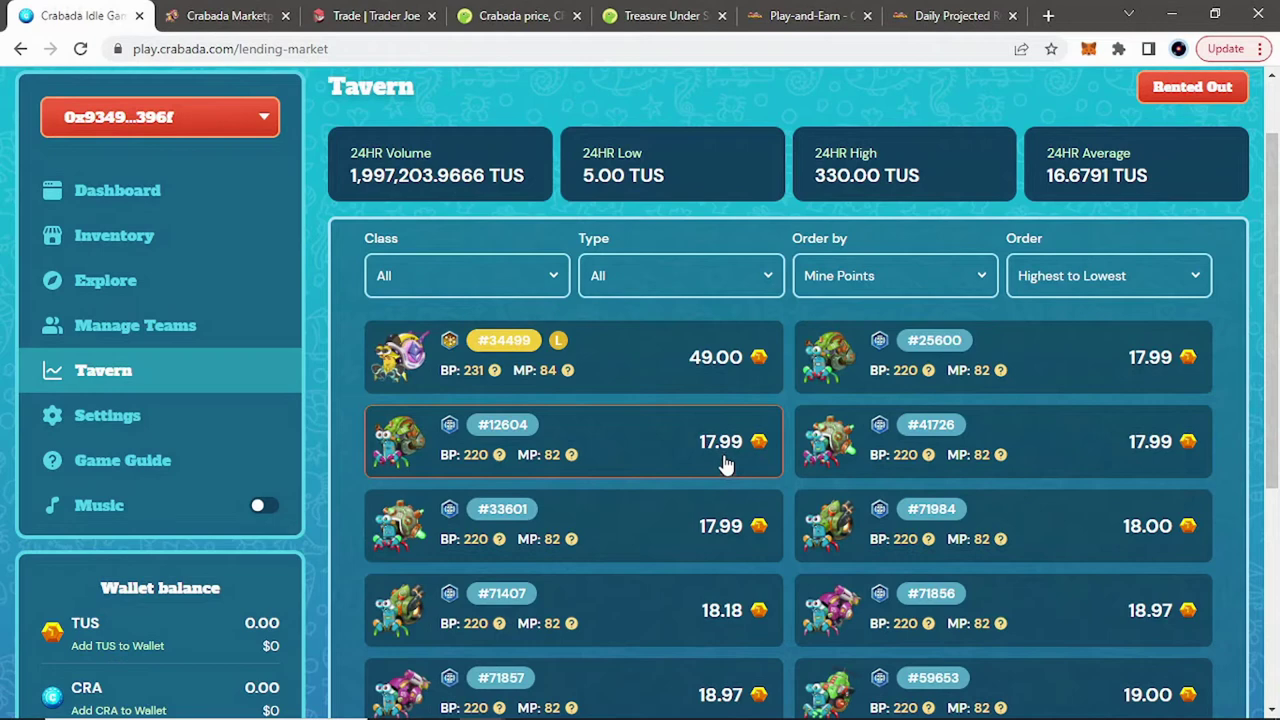
scroll(760, 371, "down", 1)
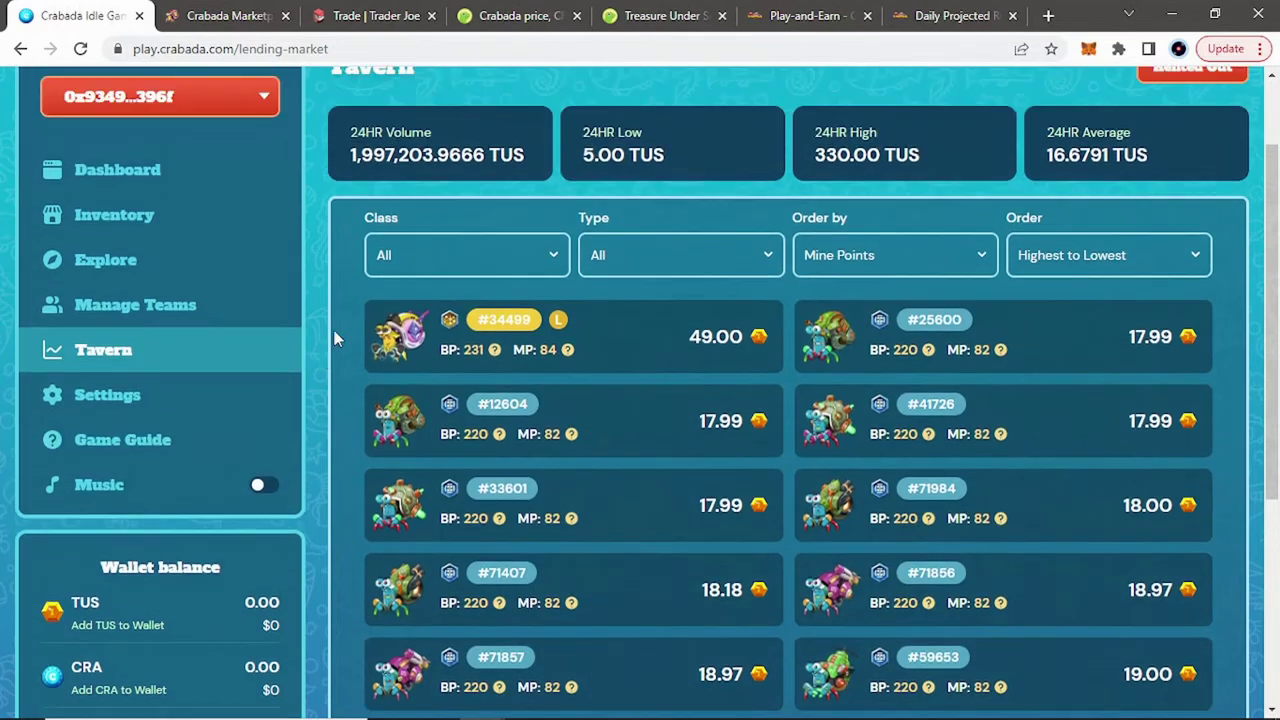
scroll(334, 330, "up", 2)
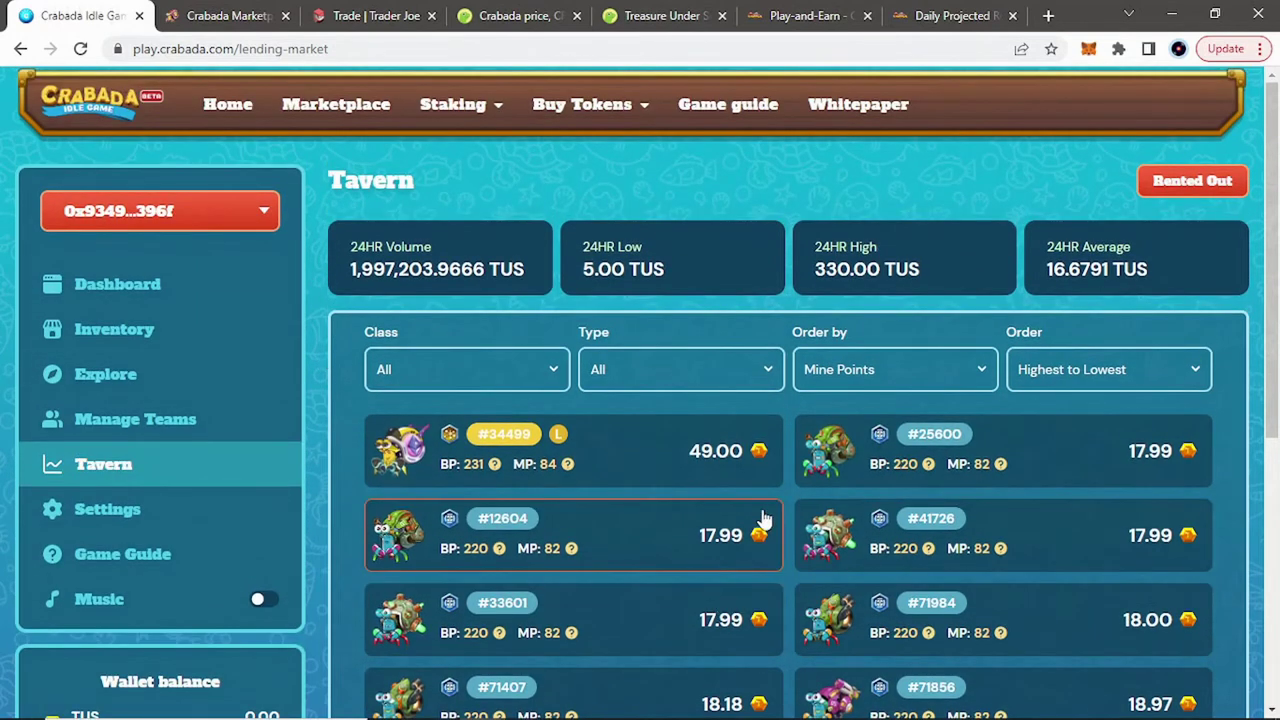
View the empty Rented Out and Manage Teams pages, then return to the Play-and-Earn whitepaper page
left_click(1192, 181)
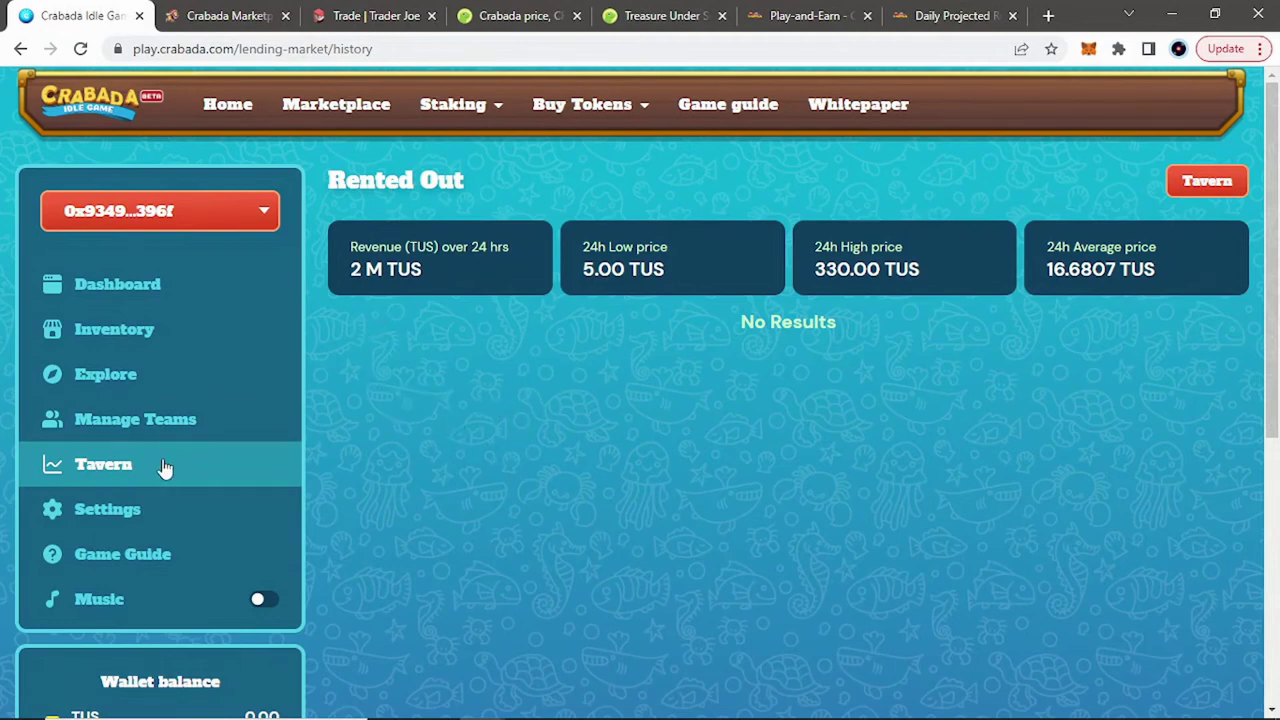
left_click(205, 412)
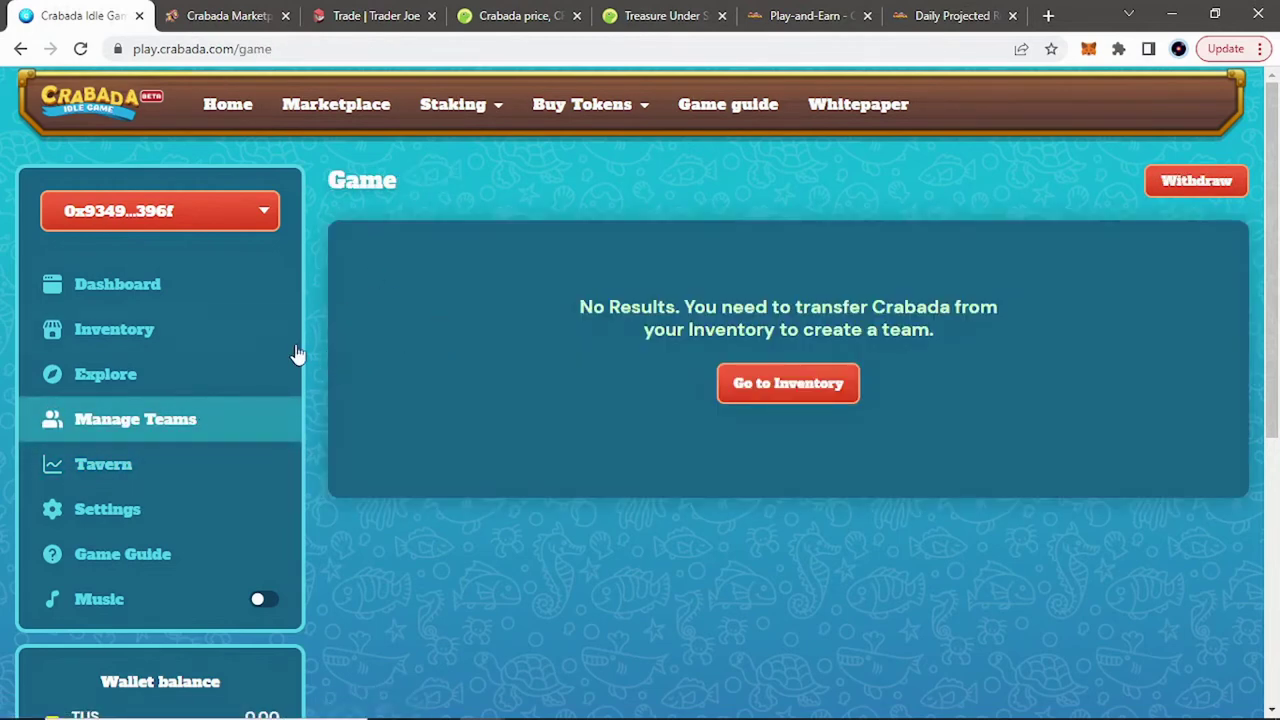
left_click(172, 390)
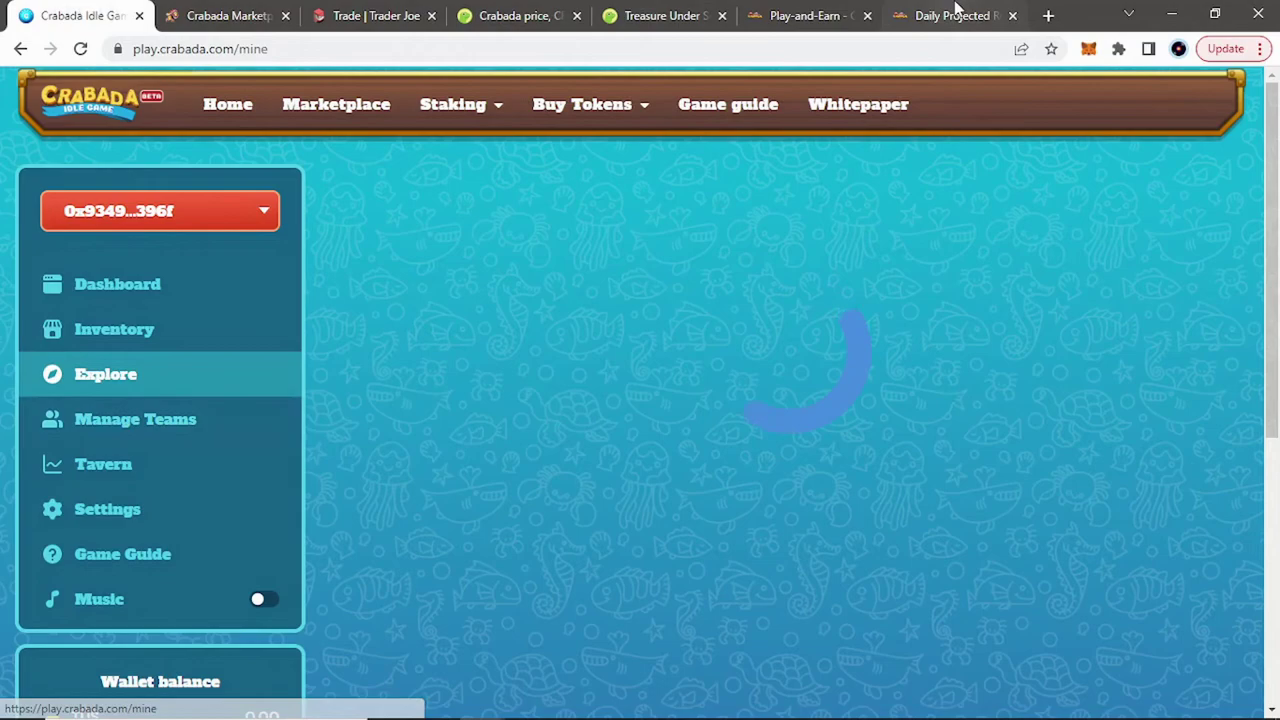
left_click(812, 15)
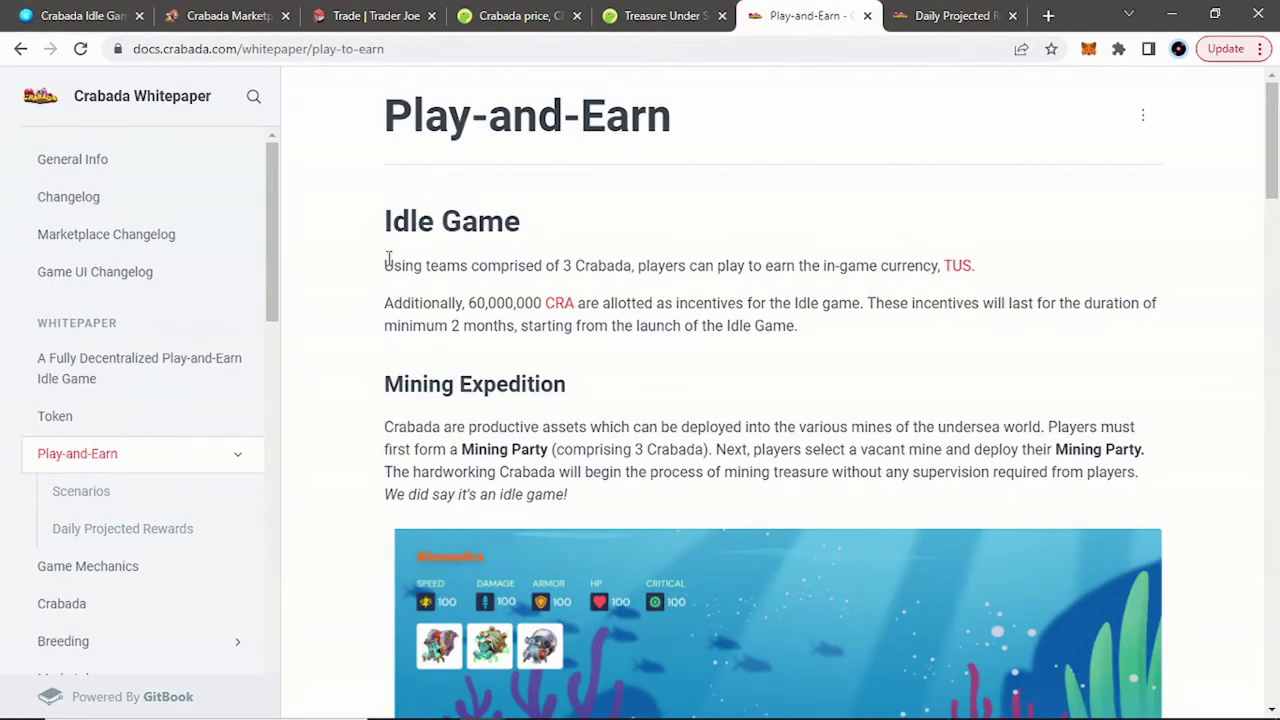
Read the whitepaper sections on looting, Tavern mercenaries and battles, then return to the Explore page
scroll(349, 274, "down", 15)
scroll(349, 274, "down", 5)
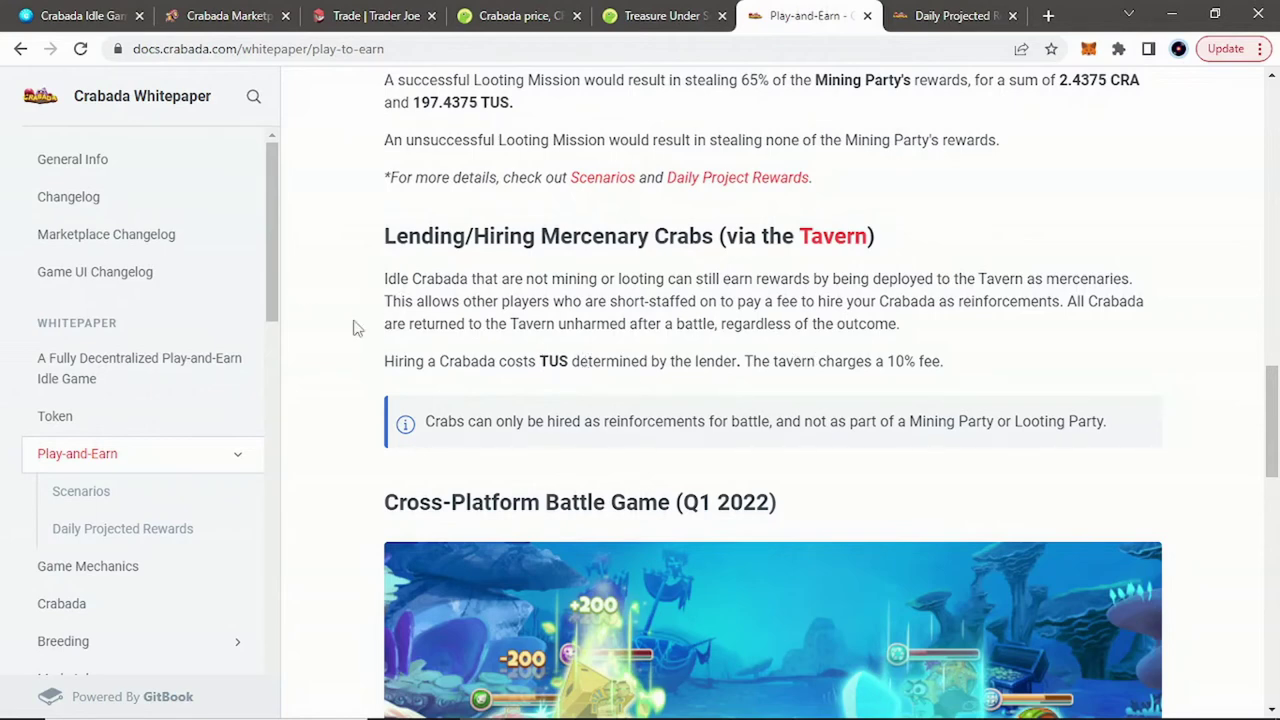
scroll(352, 328, "down", 3)
scroll(352, 328, "up", 2)
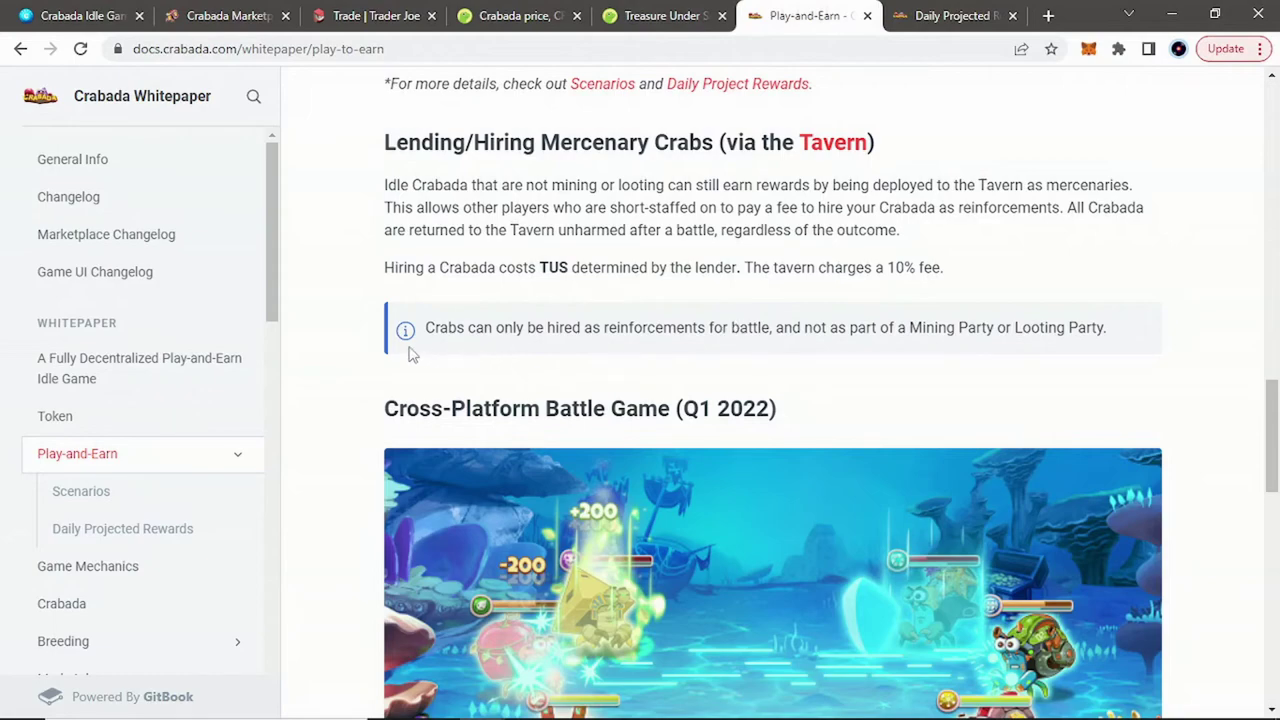
scroll(314, 380, "down", 2)
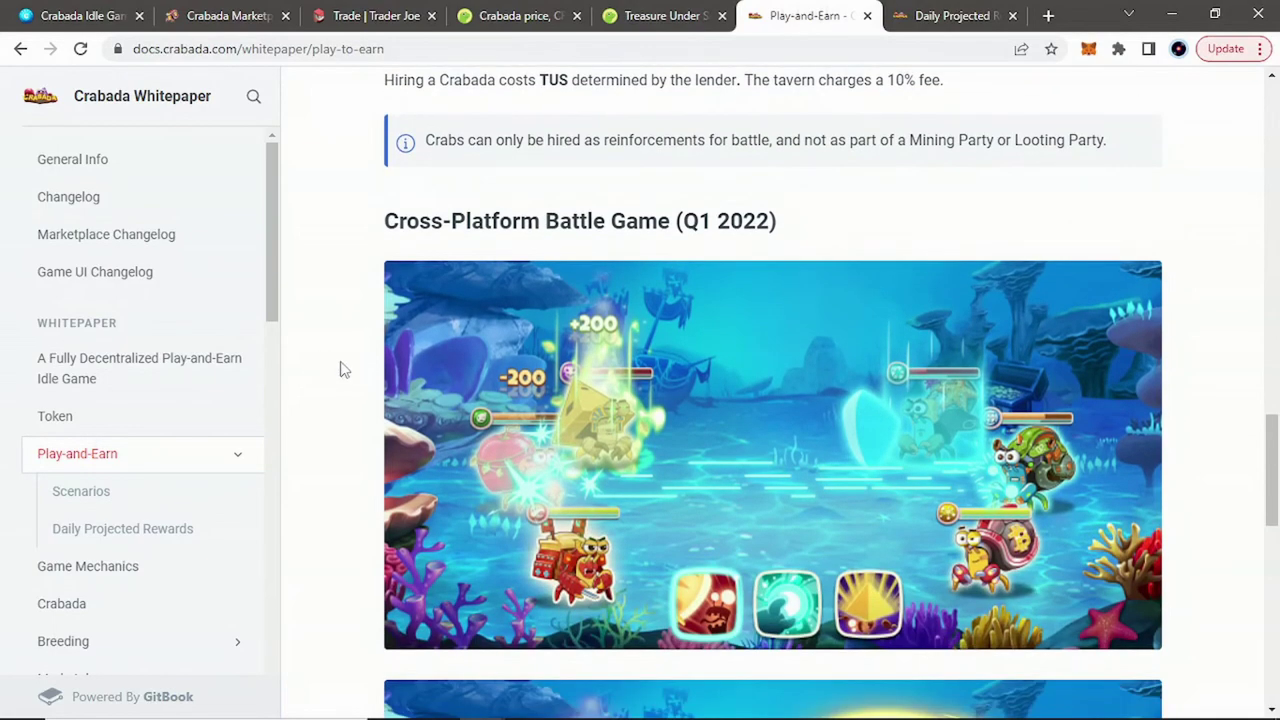
scroll(340, 370, "up", 20)
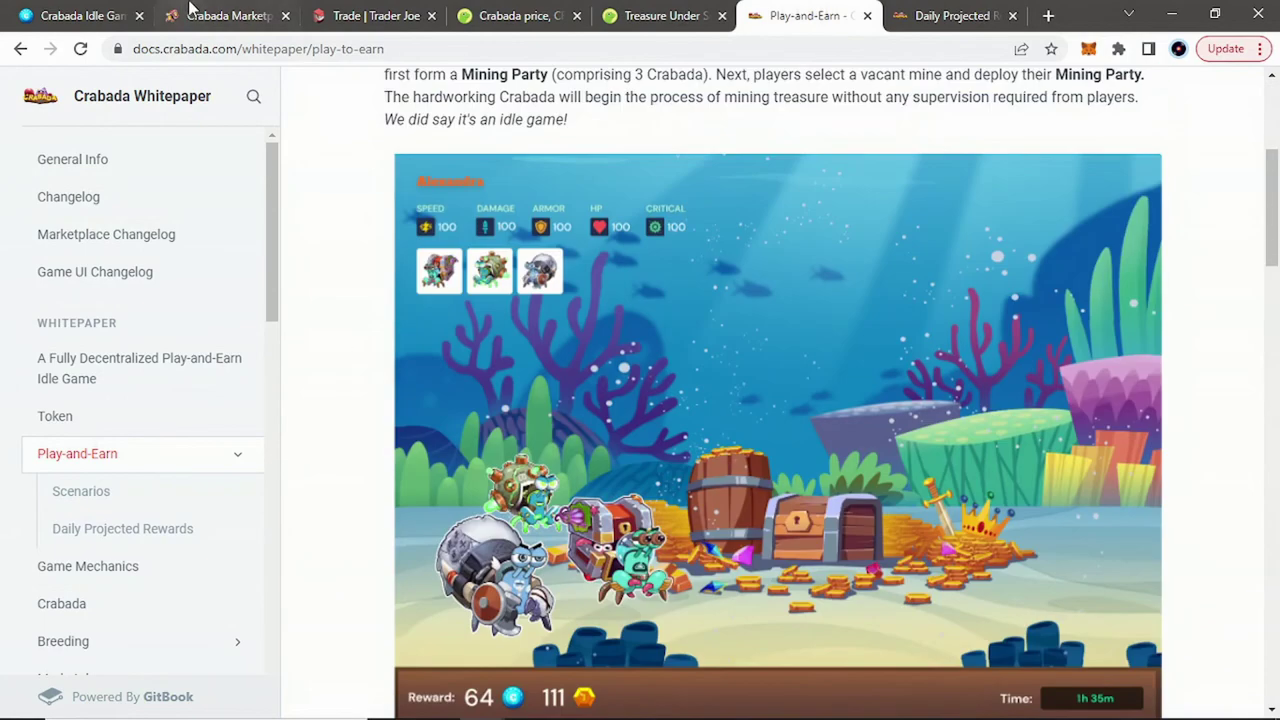
left_click(75, 15)
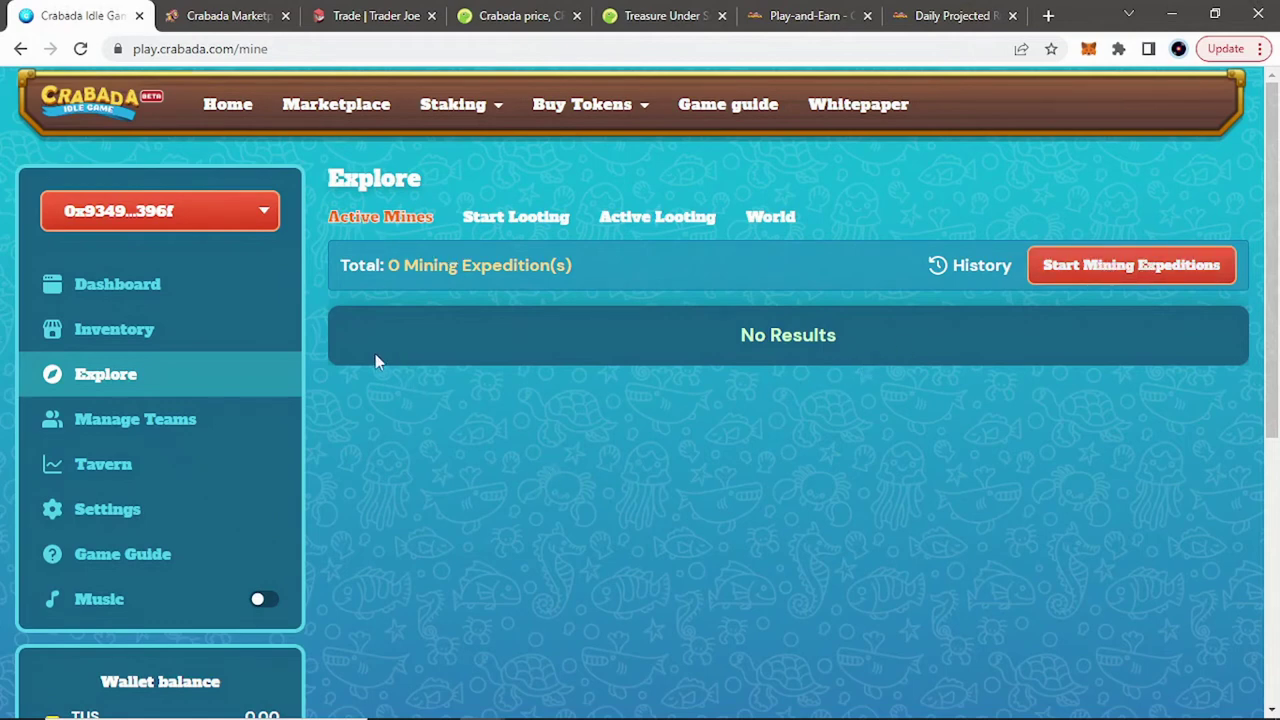
left_click(135, 420)
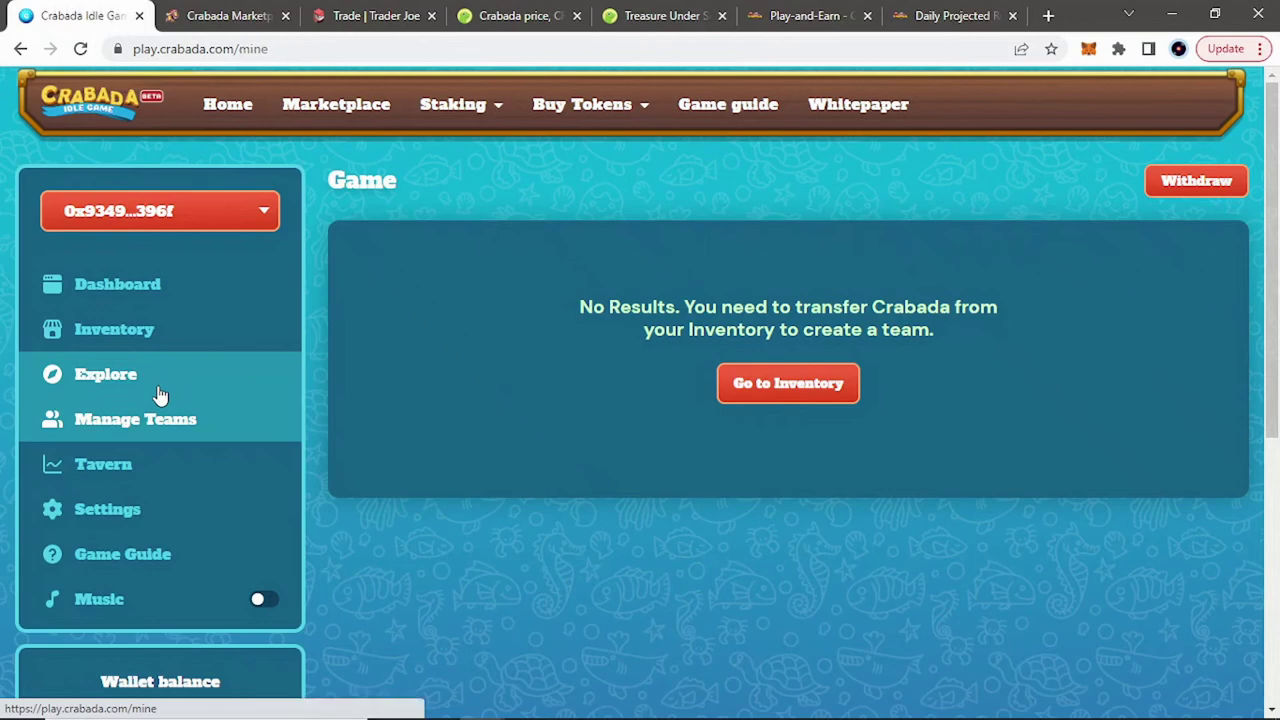
left_click(158, 394)
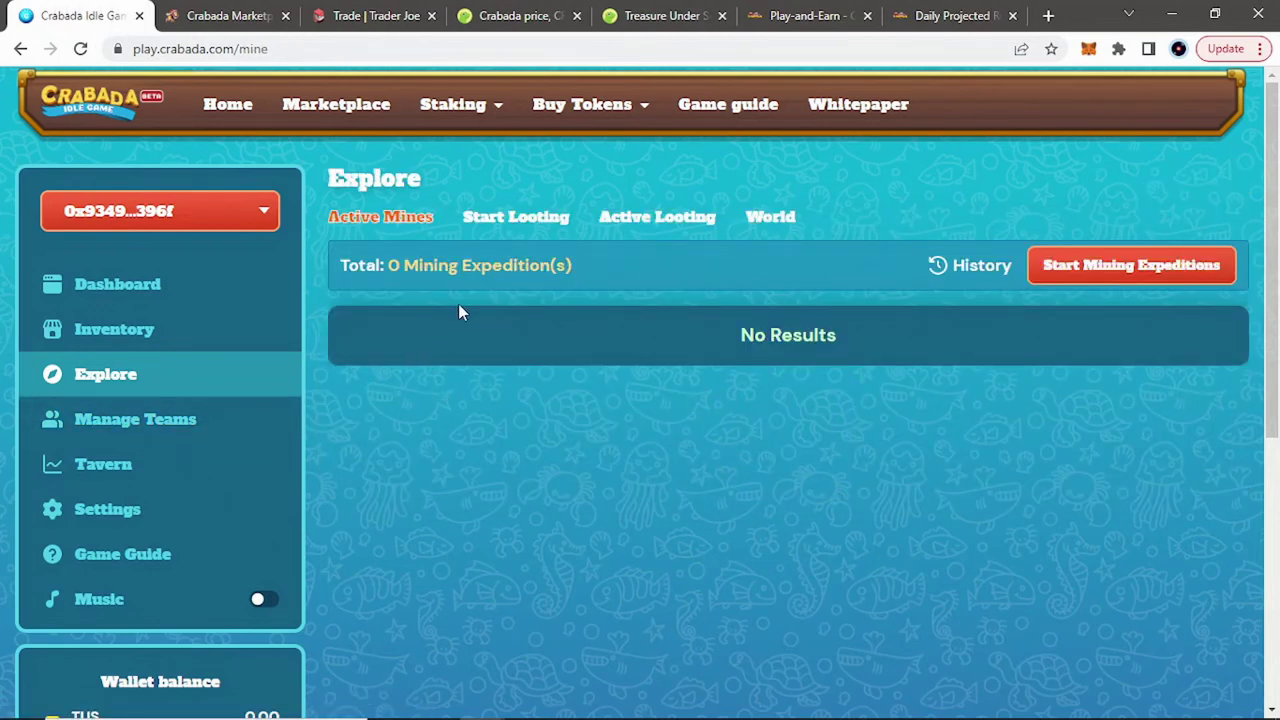
left_click(1180, 265)
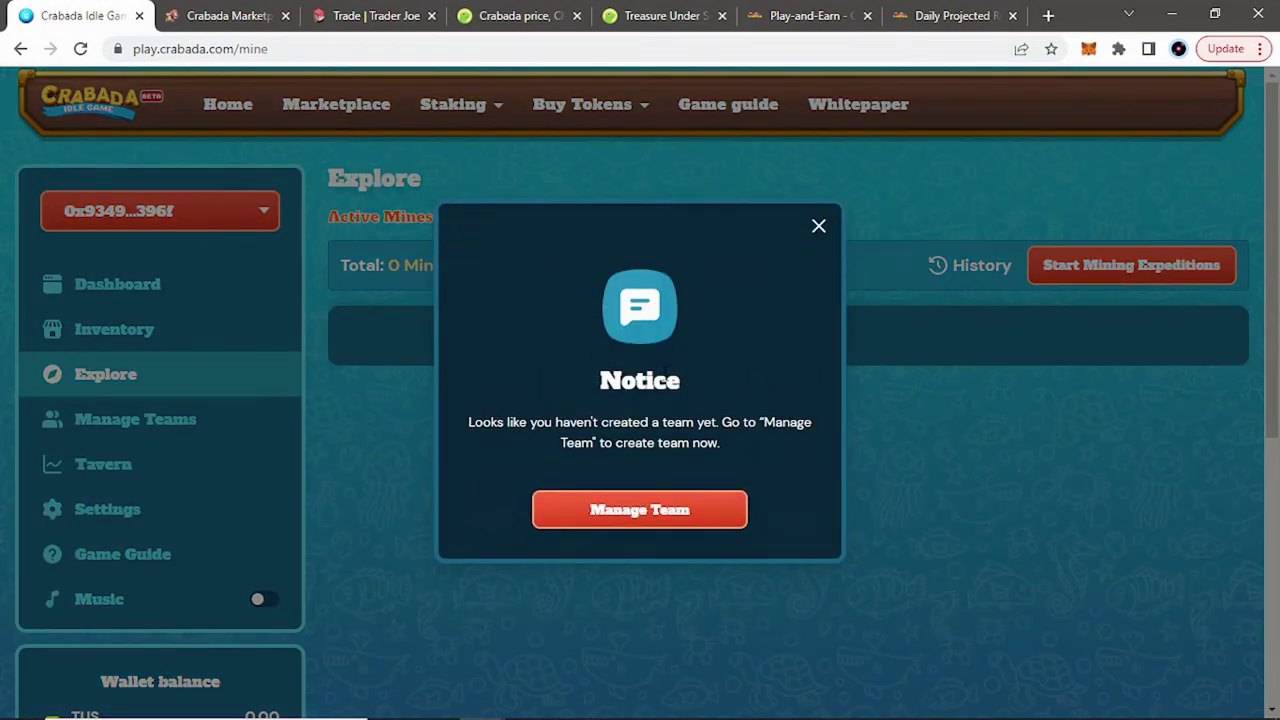
left_click(819, 227)
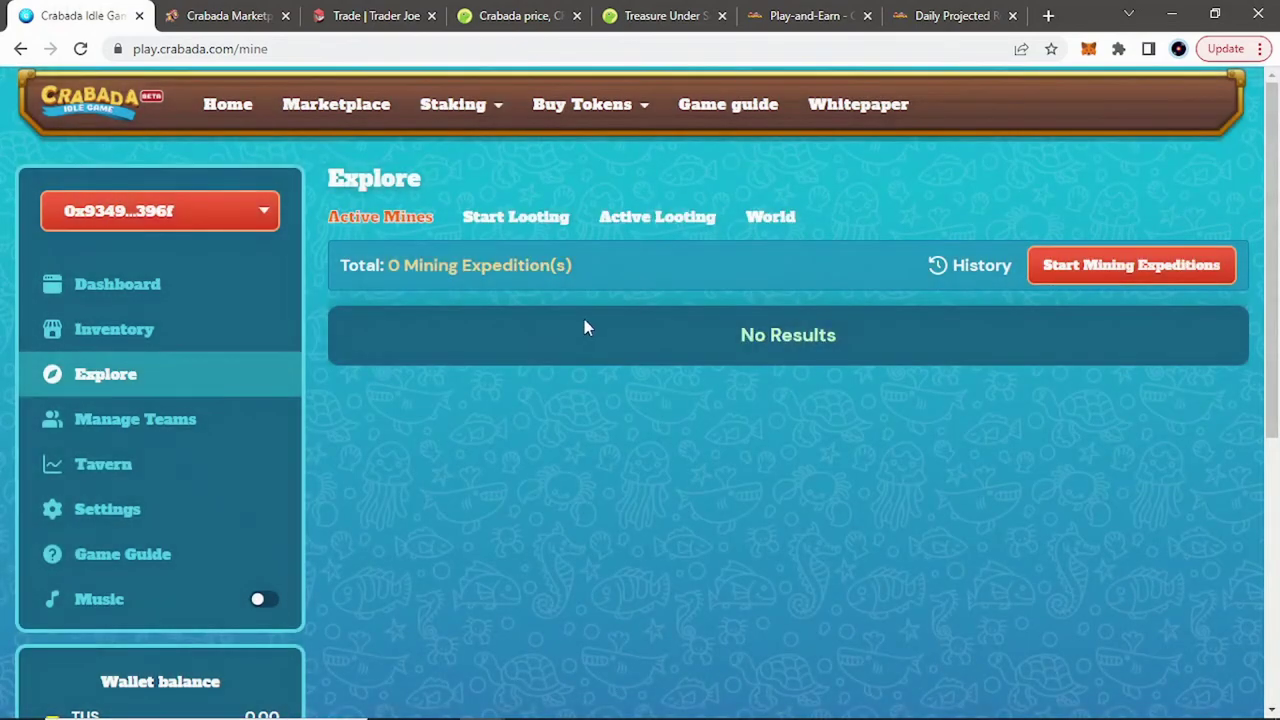
left_click(512, 222)
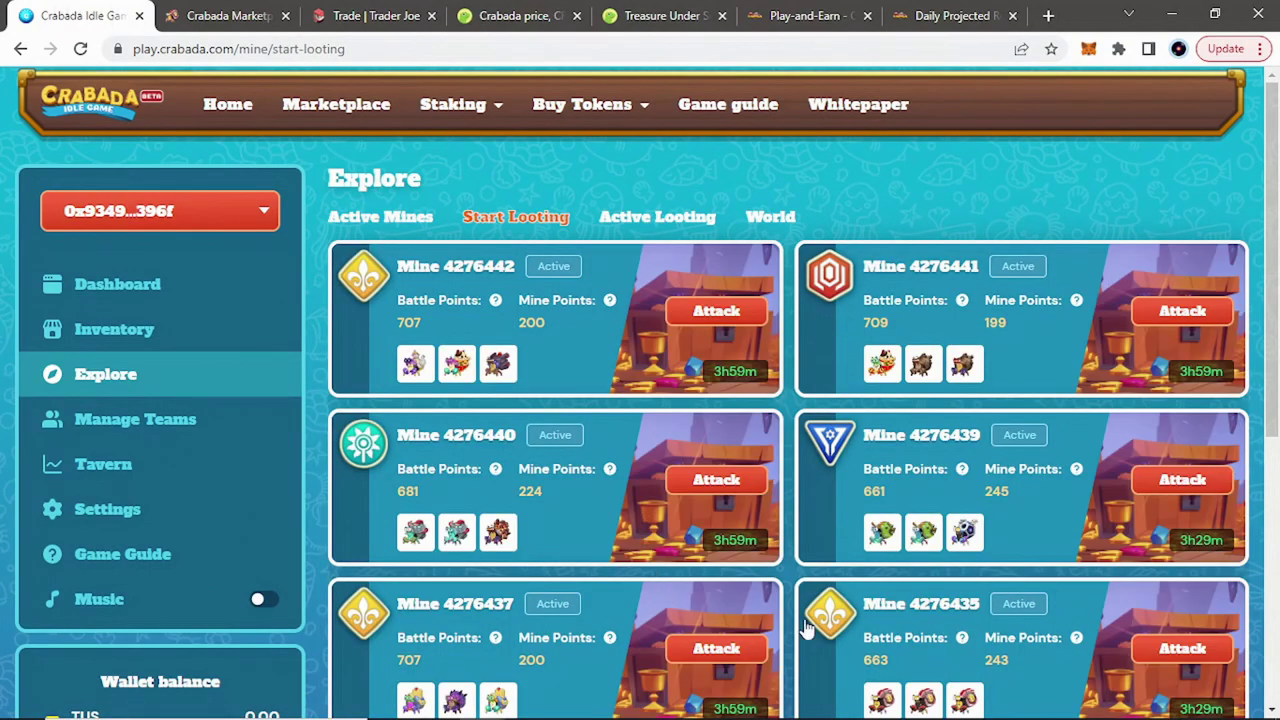
scroll(924, 443, "down", 5)
scroll(722, 388, "up", 5)
left_click(720, 312)
left_click(399, 222)
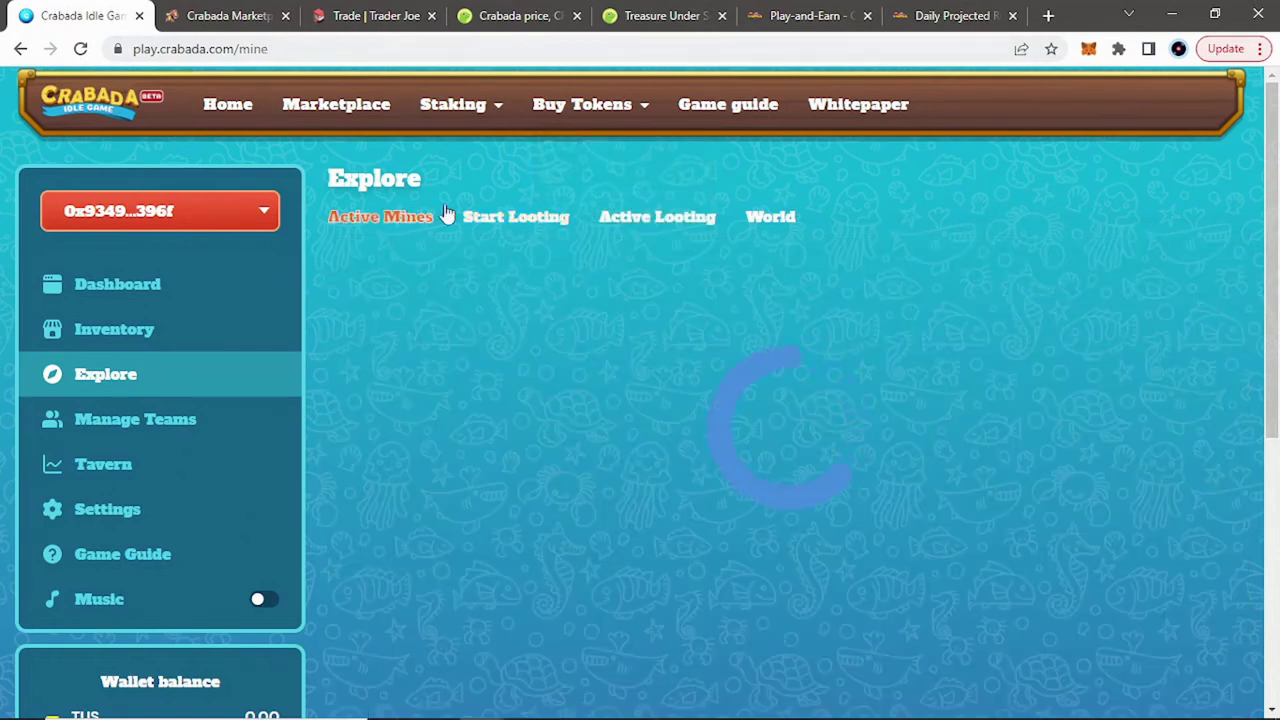
left_click(955, 15)
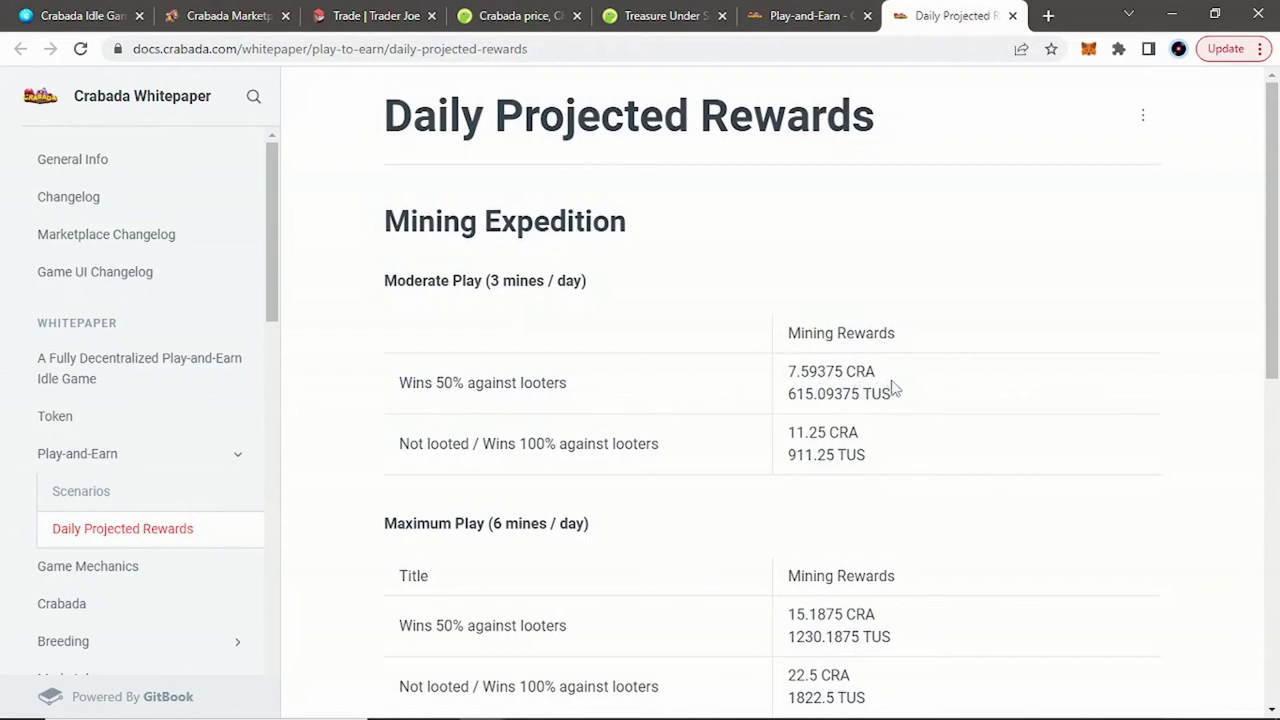
Copy the 615.09375 TUS moderate-play reward and go to the Treasure Under Sea price page
left_click_drag(897, 394, 862, 394)
key("ctrl+c")
left_click(812, 395)
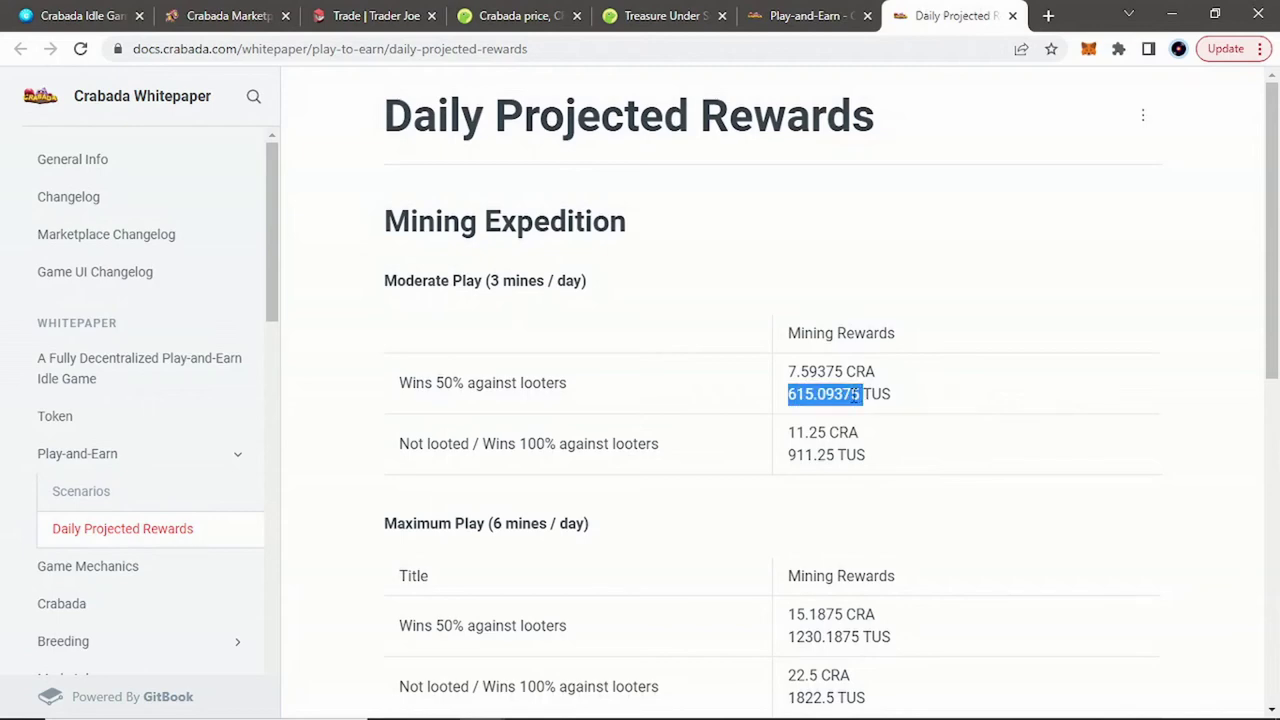
left_click(665, 15)
Convert 615.09375 TUS to USD in CoinGecko's converter, giving 34.05159
scroll(472, 414, "down", 5)
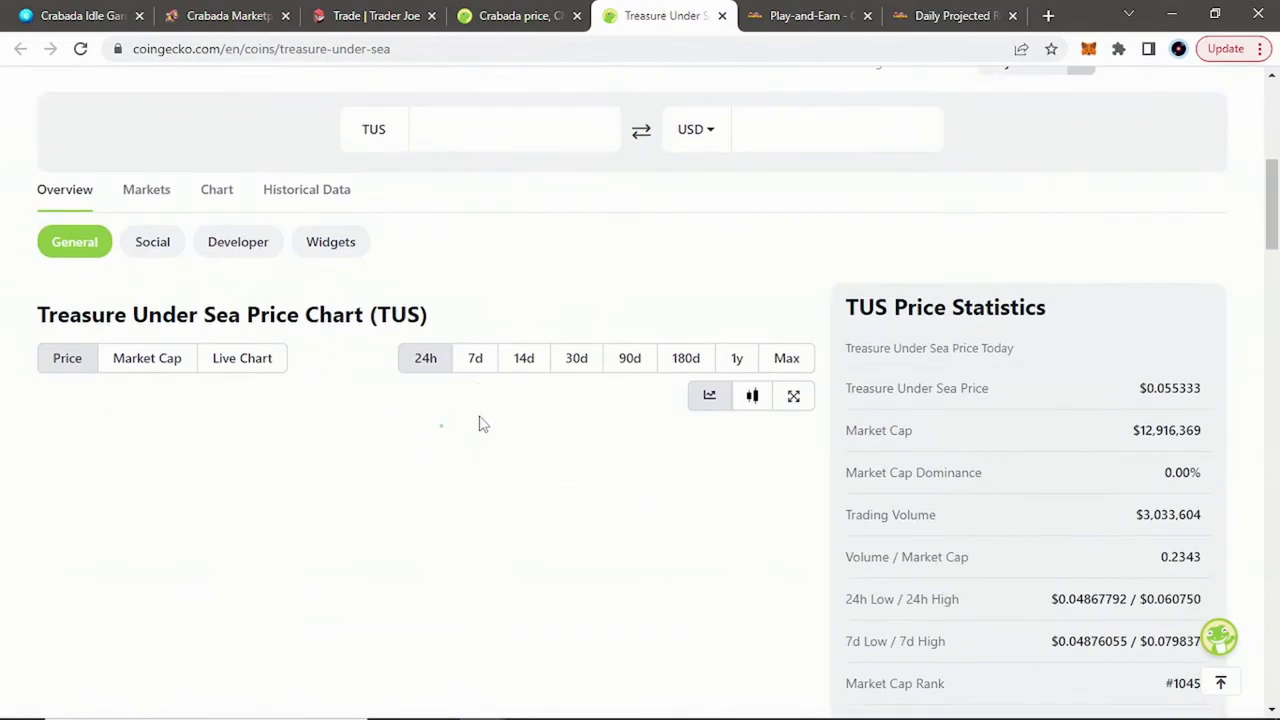
scroll(479, 424, "up", 3)
left_click(491, 405)
key("ctrl+v")
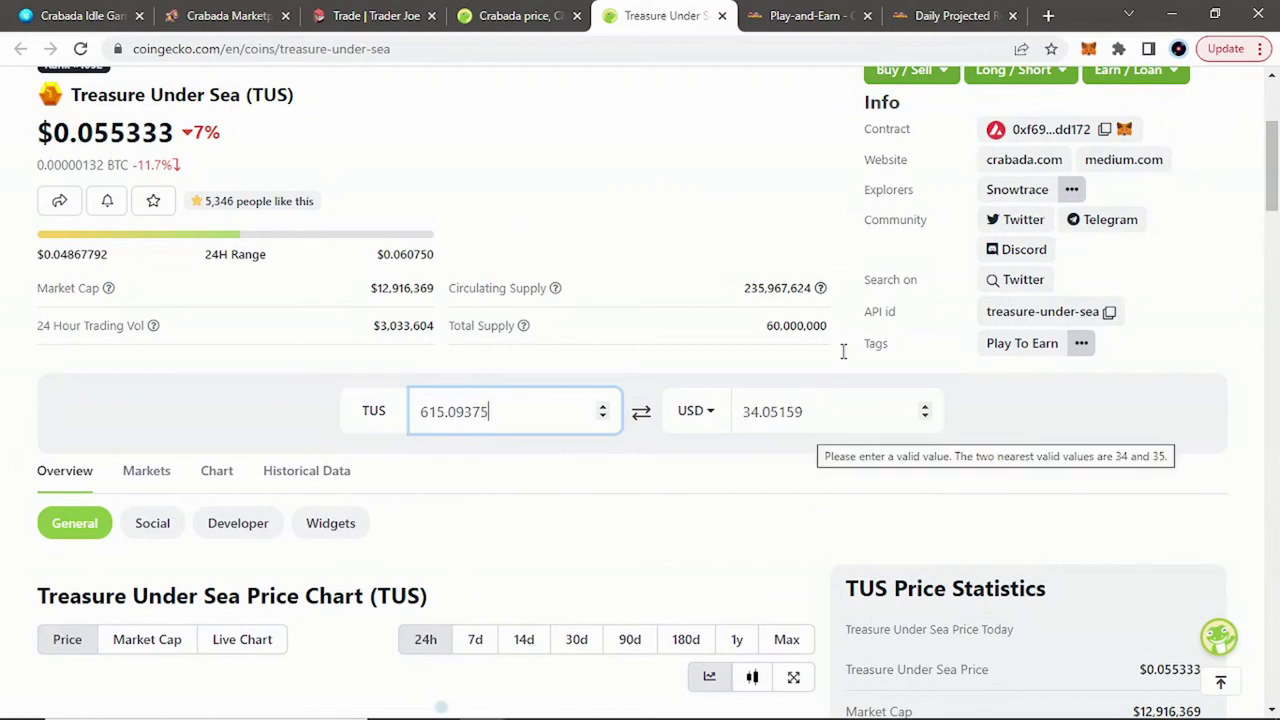
Copy the 7.59375 CRA reward and convert it to 4.80451246875 USD on the Crabada price page
left_click(940, 16)
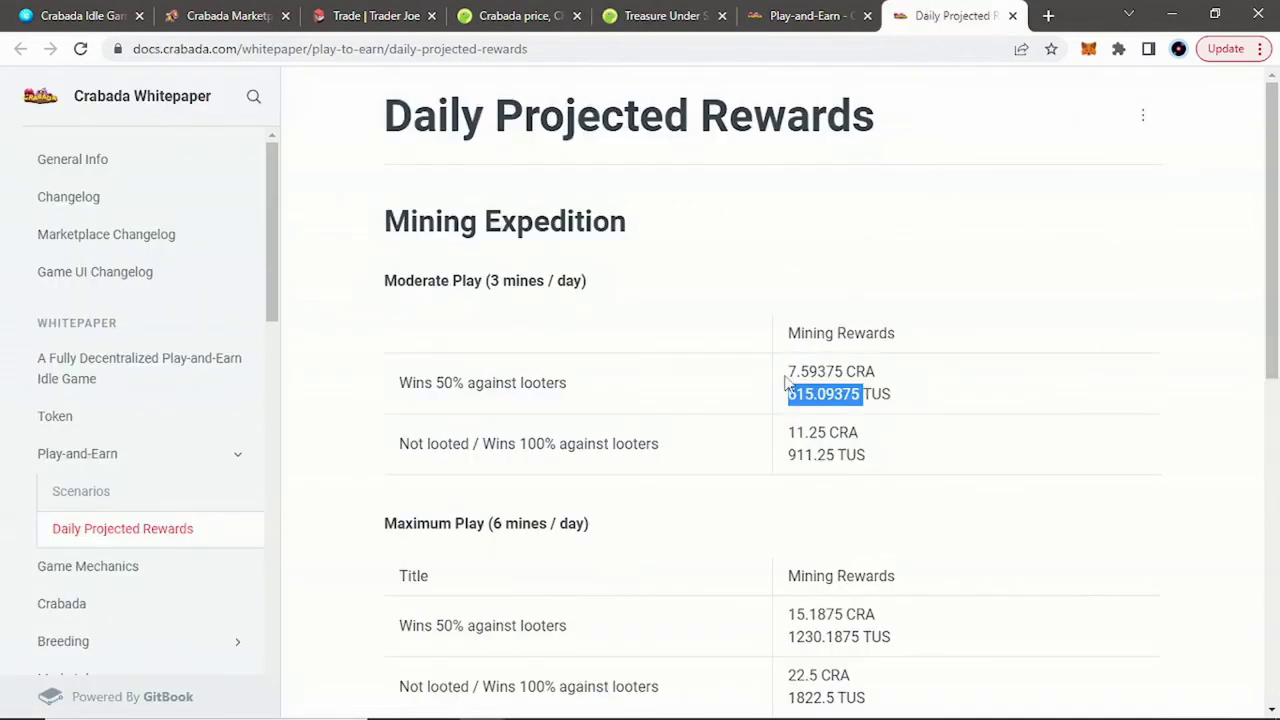
double_click(838, 373)
key("ctrl+c")
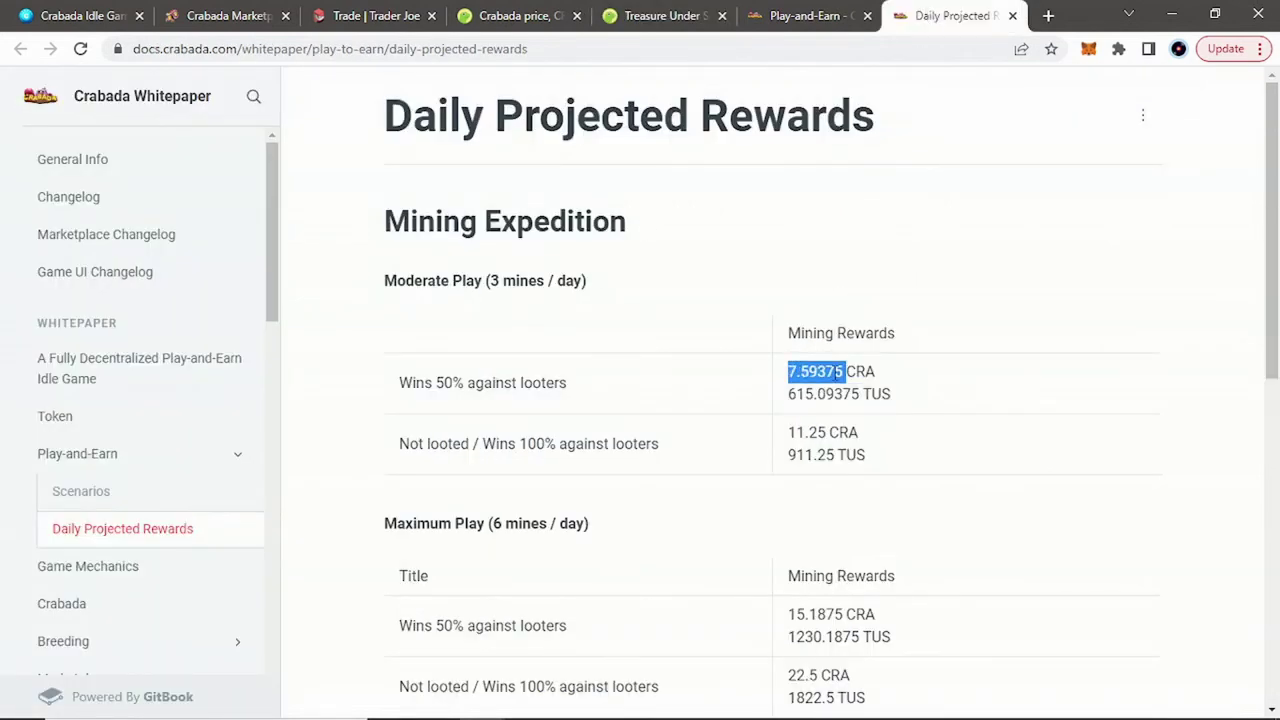
left_click(528, 14)
scroll(555, 400, "down", 5)
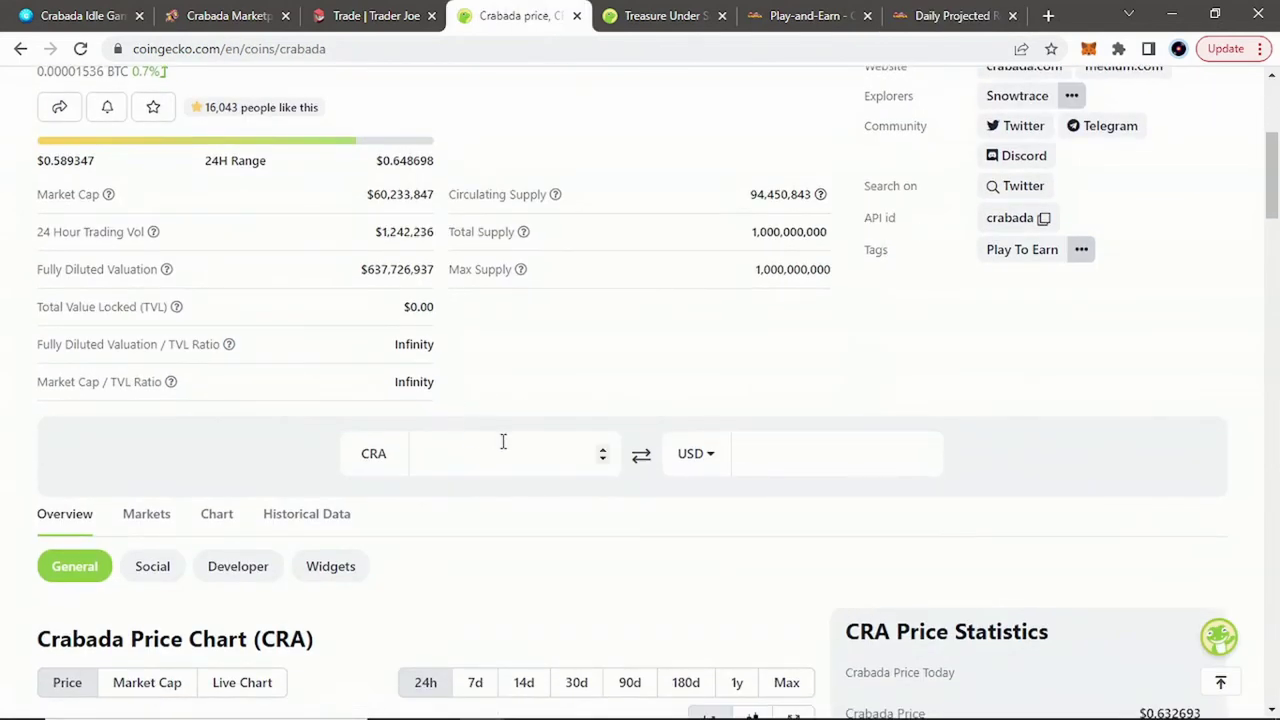
left_click(545, 455)
key("ctrl+v")
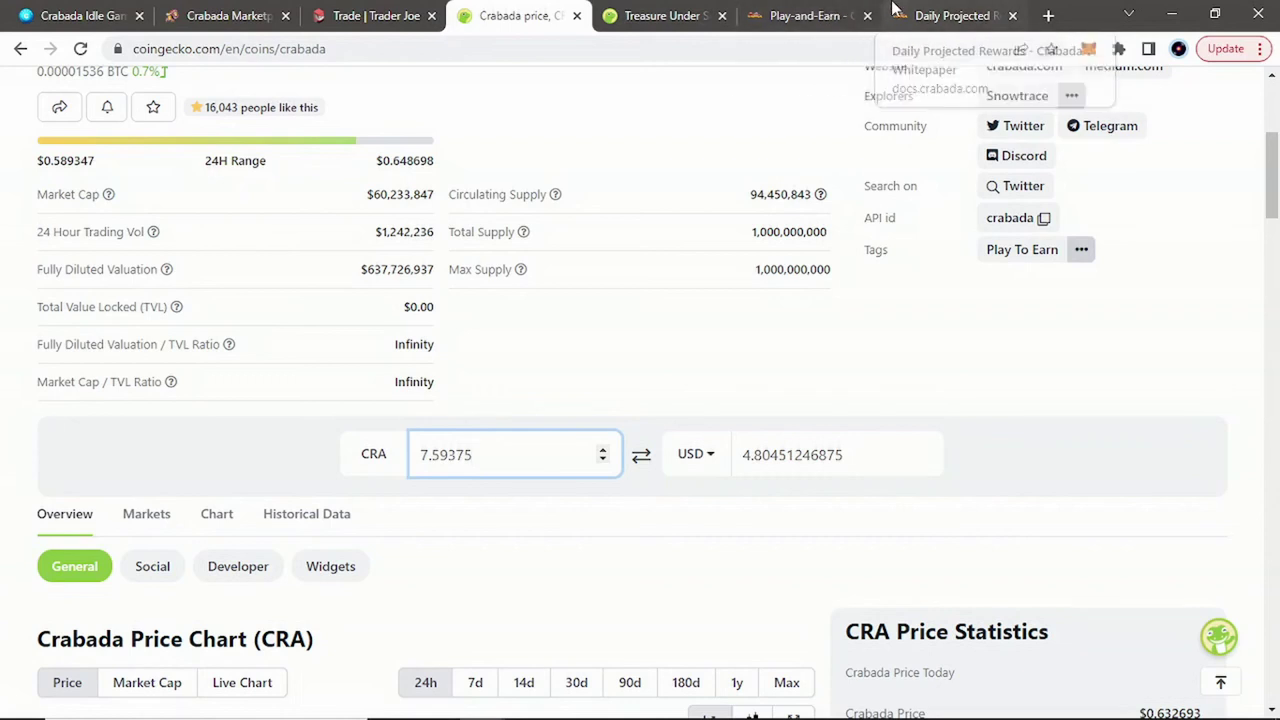
left_click(948, 15)
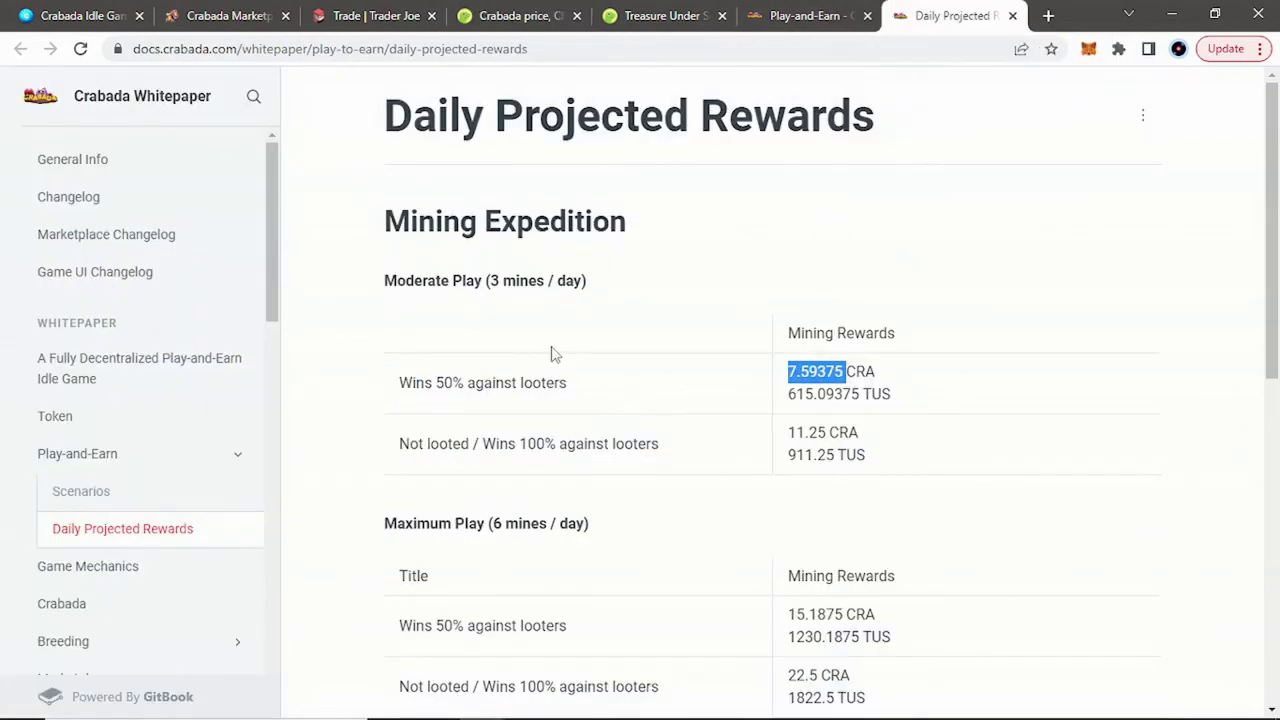
Review the maximum-play and Looting Mission reward tables, then return to the Play-and-Earn page
scroll(551, 354, "down", 2)
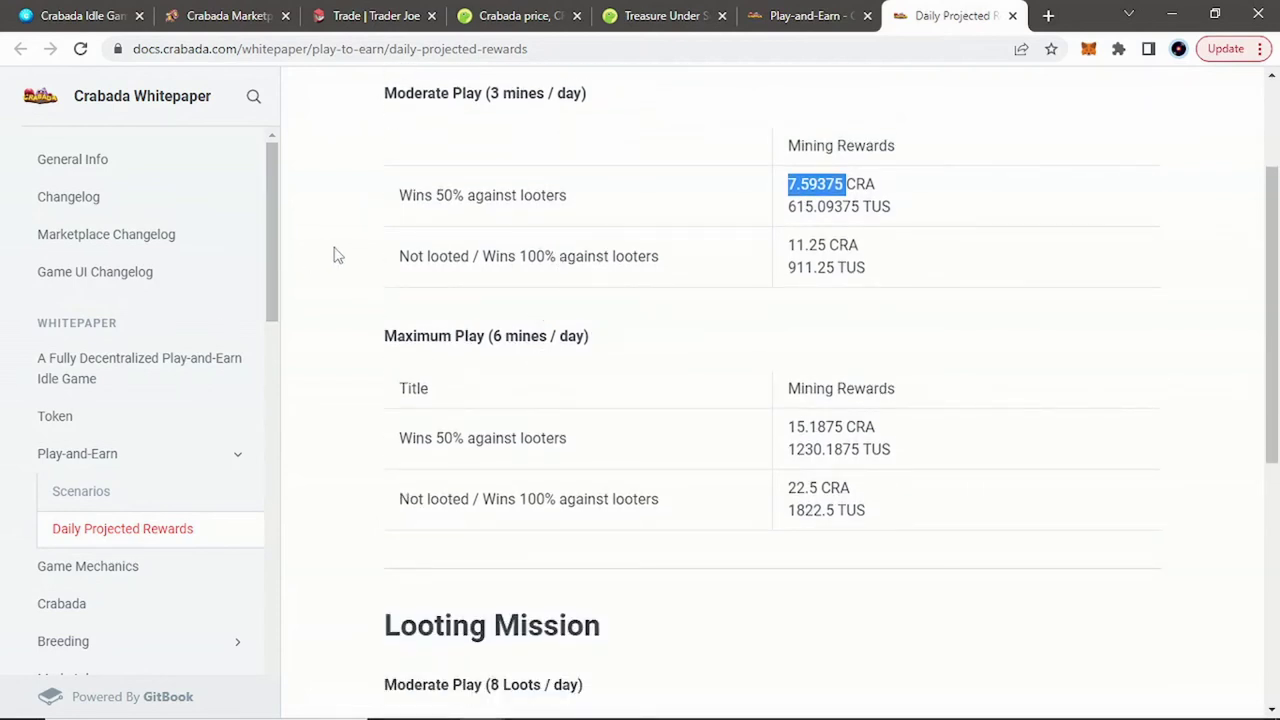
scroll(450, 370, "up", 1)
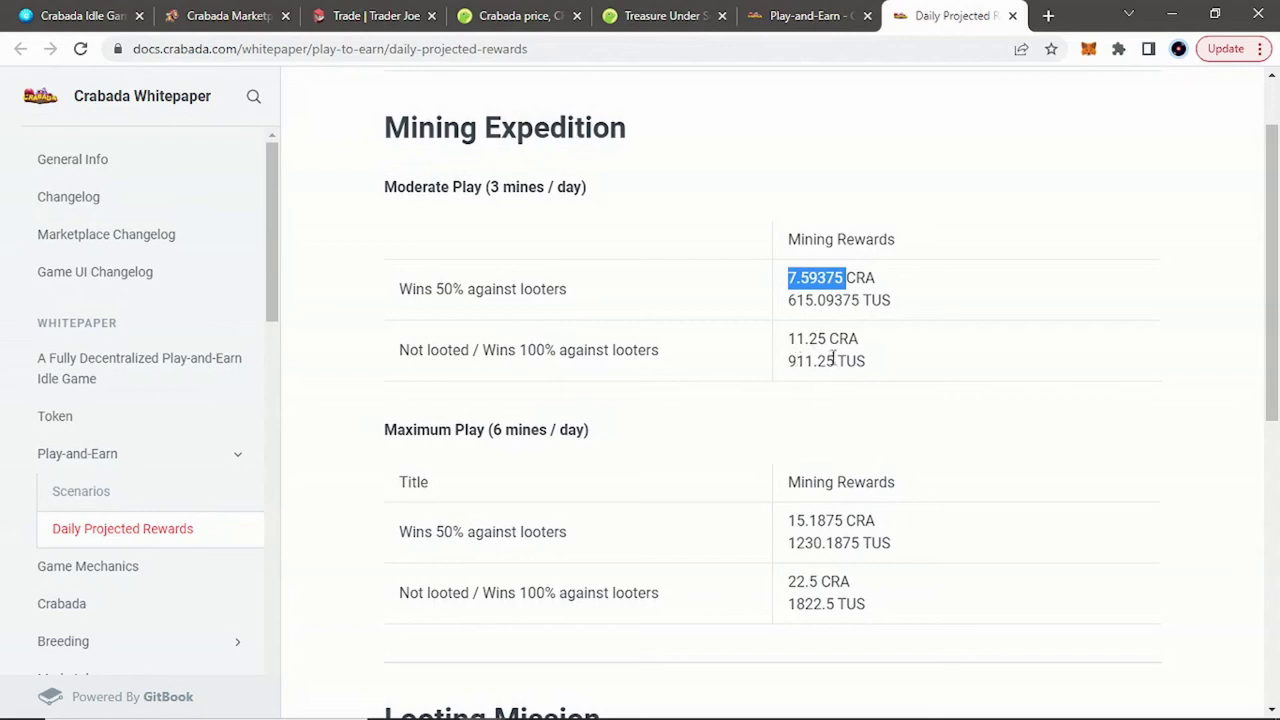
left_click(801, 356)
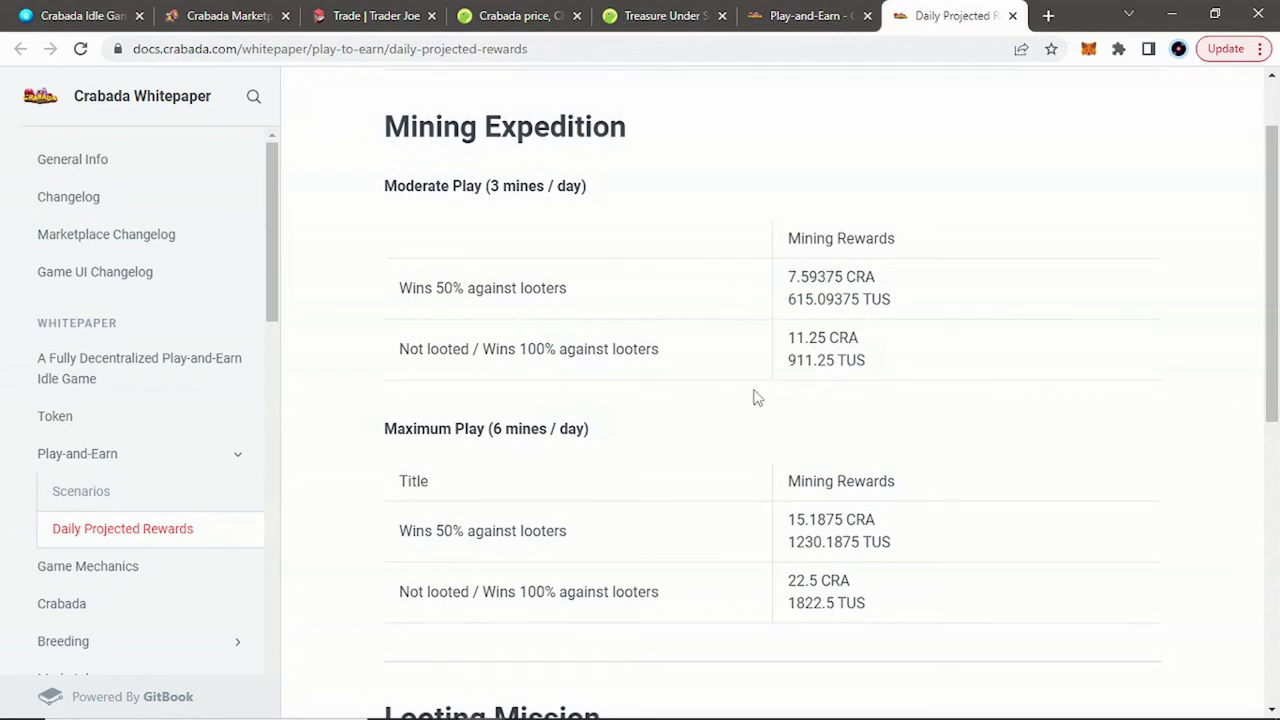
scroll(460, 335, "down", 2)
scroll(443, 343, "down", 3)
scroll(471, 257, "down", 2)
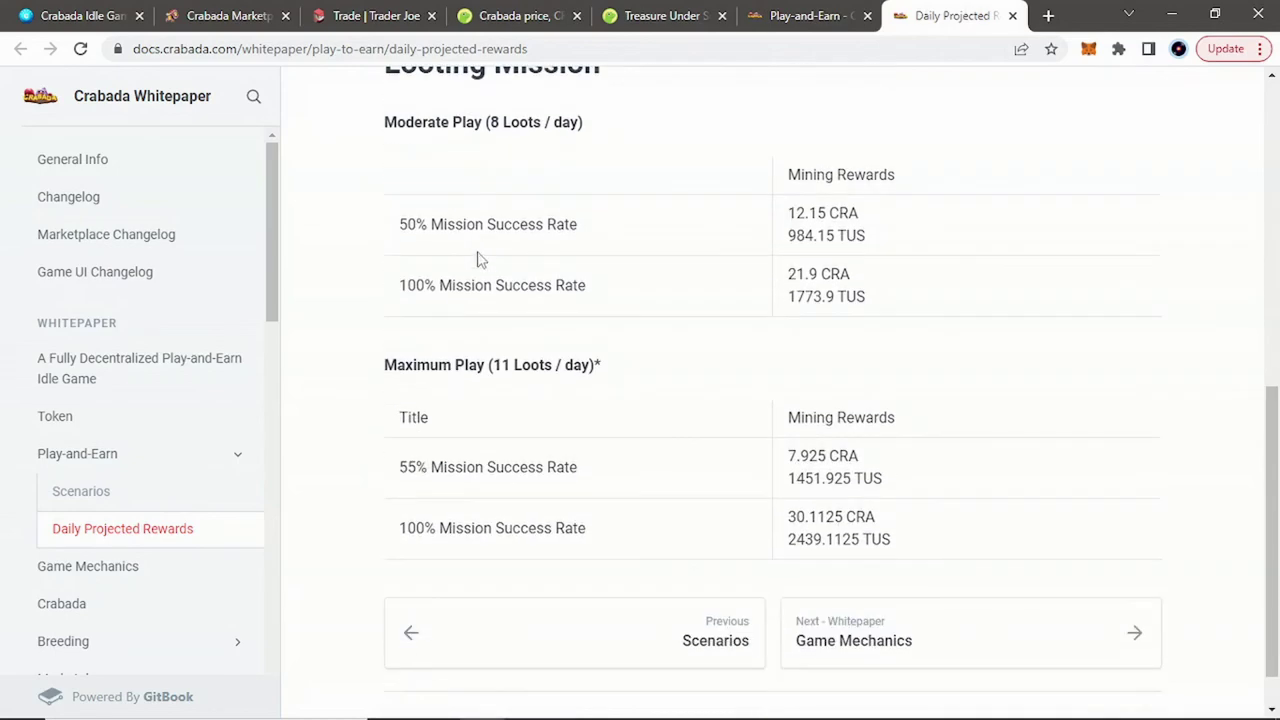
scroll(537, 259, "up", 1)
scroll(497, 308, "down", 2)
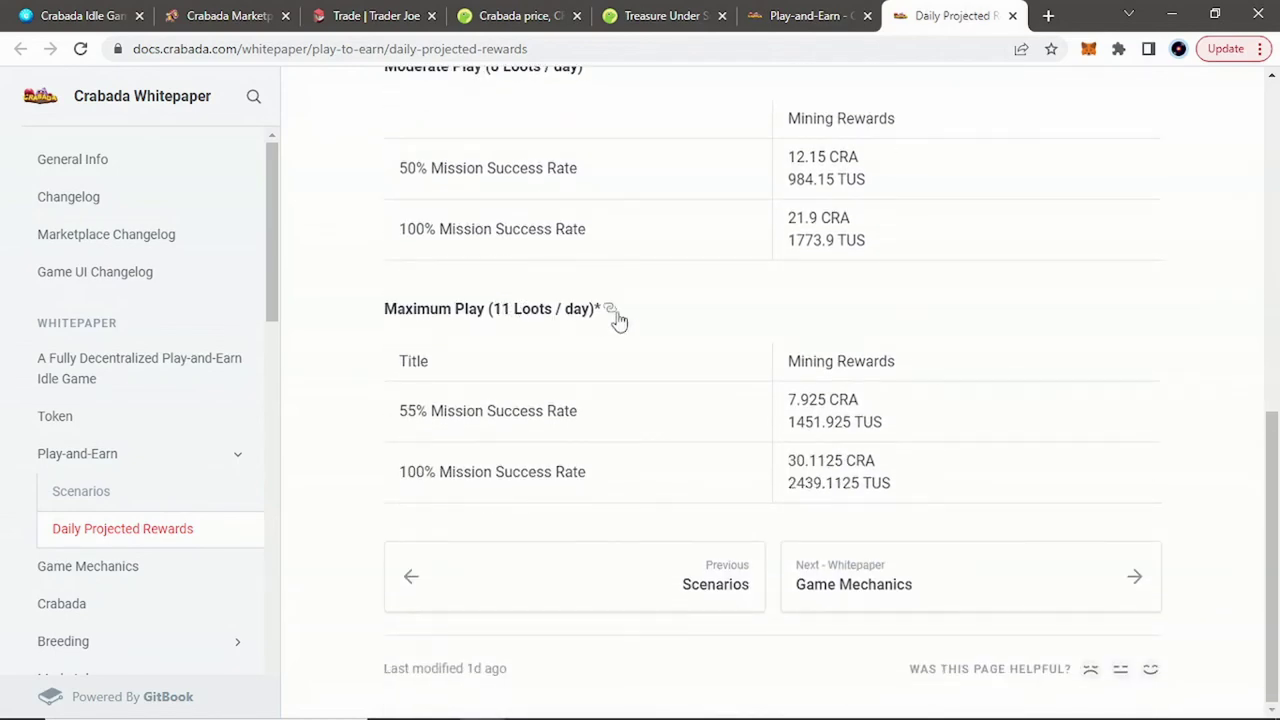
scroll(620, 380, "up", 1)
key("ctrl+shift+Tab")
scroll(457, 430, "up", 4)
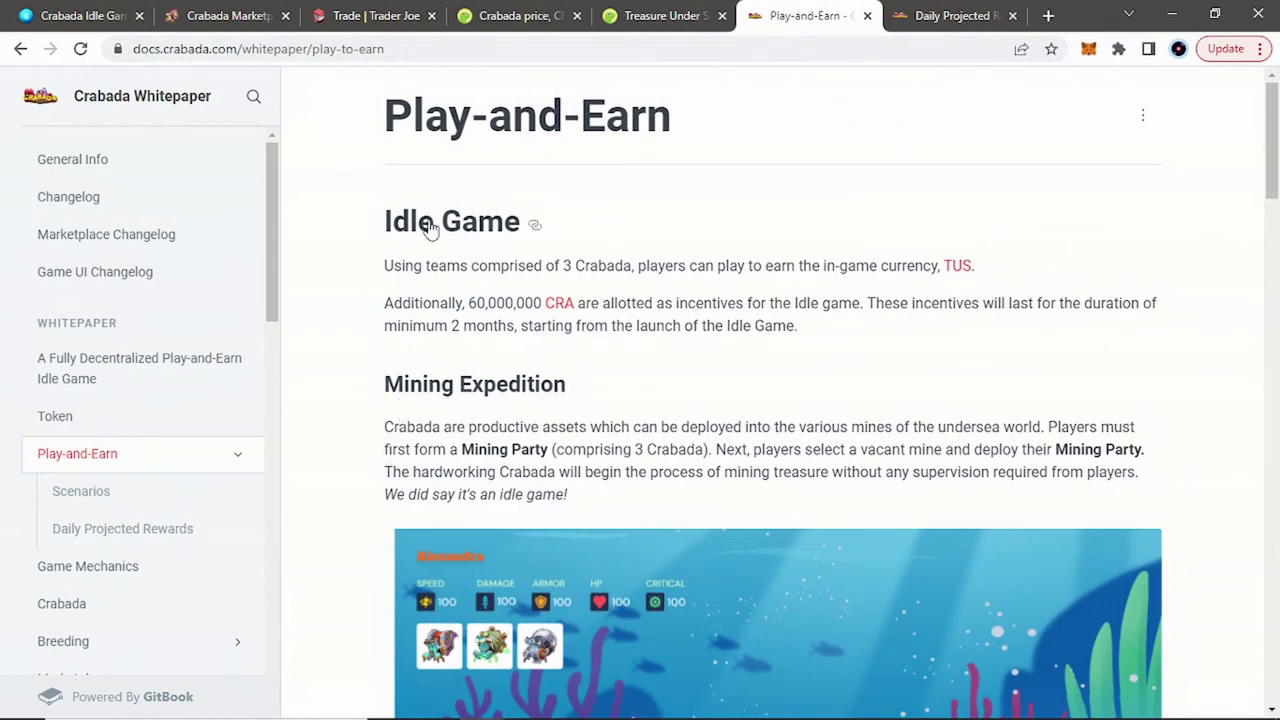
scroll(425, 245, "down", 1)
scroll(425, 253, "down", 1)
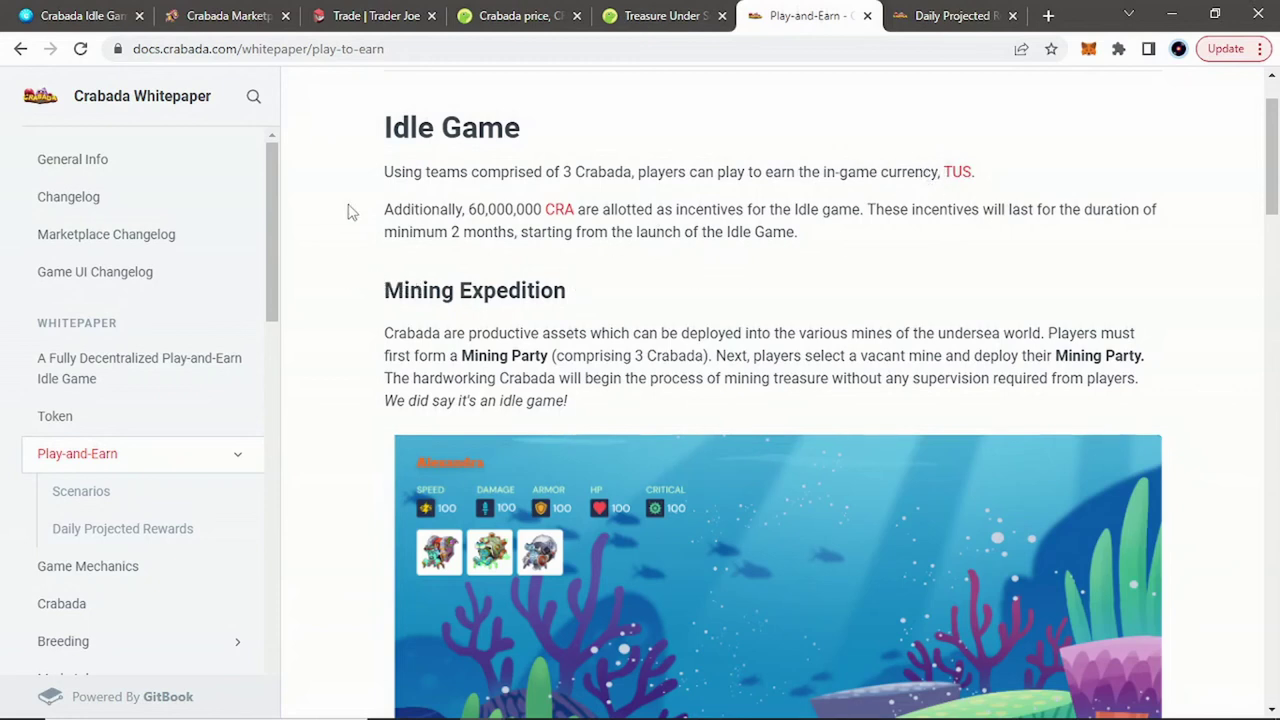
scroll(350, 234, "down", 1)
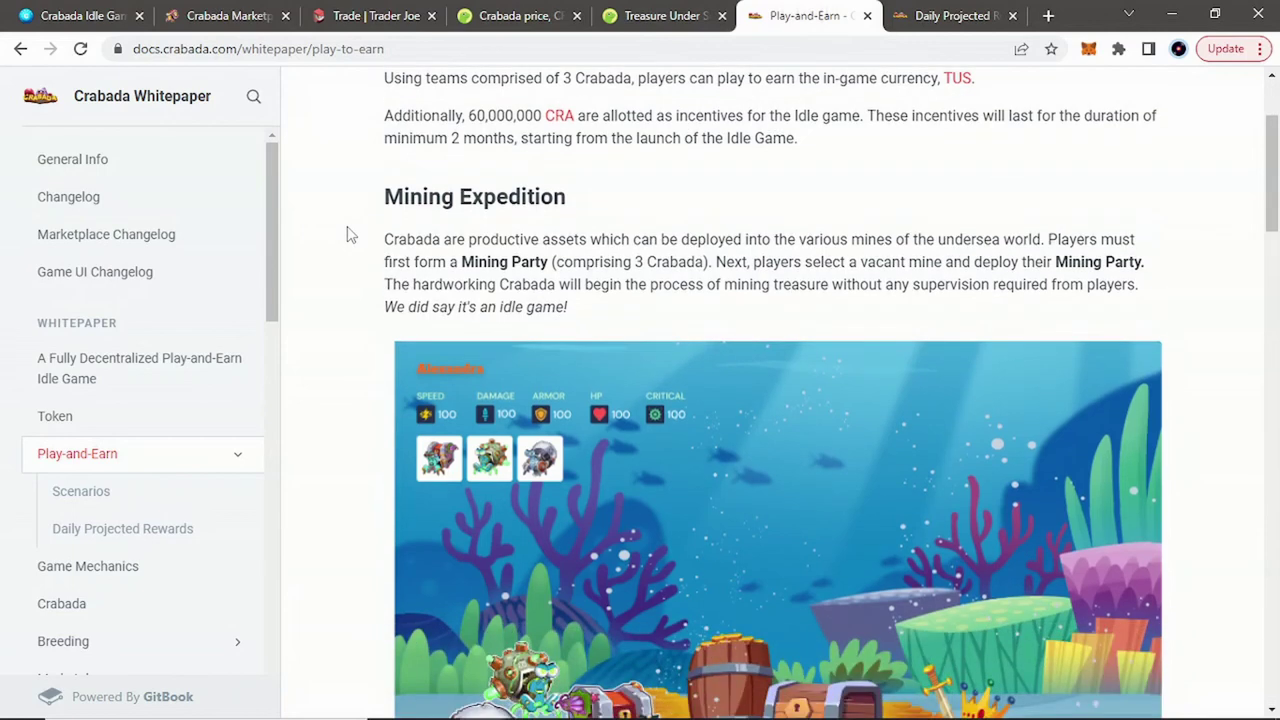
scroll(530, 288, "down", 3)
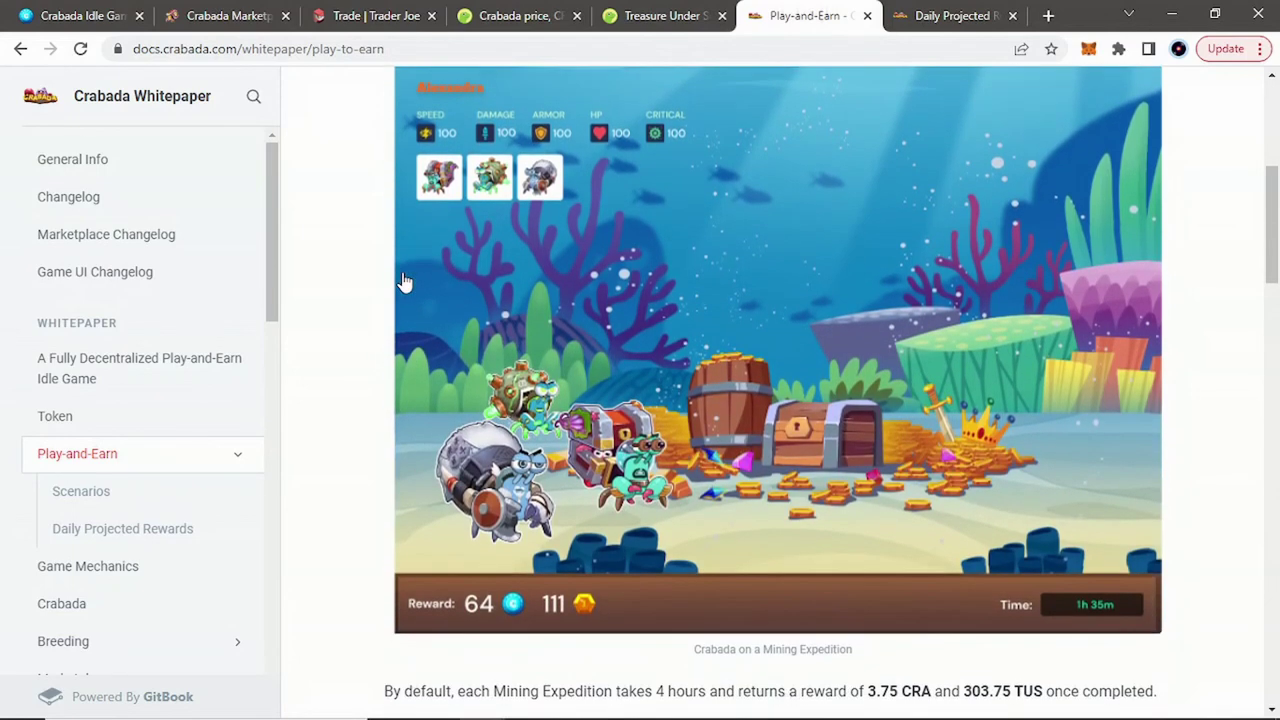
scroll(371, 328, "down", 6)
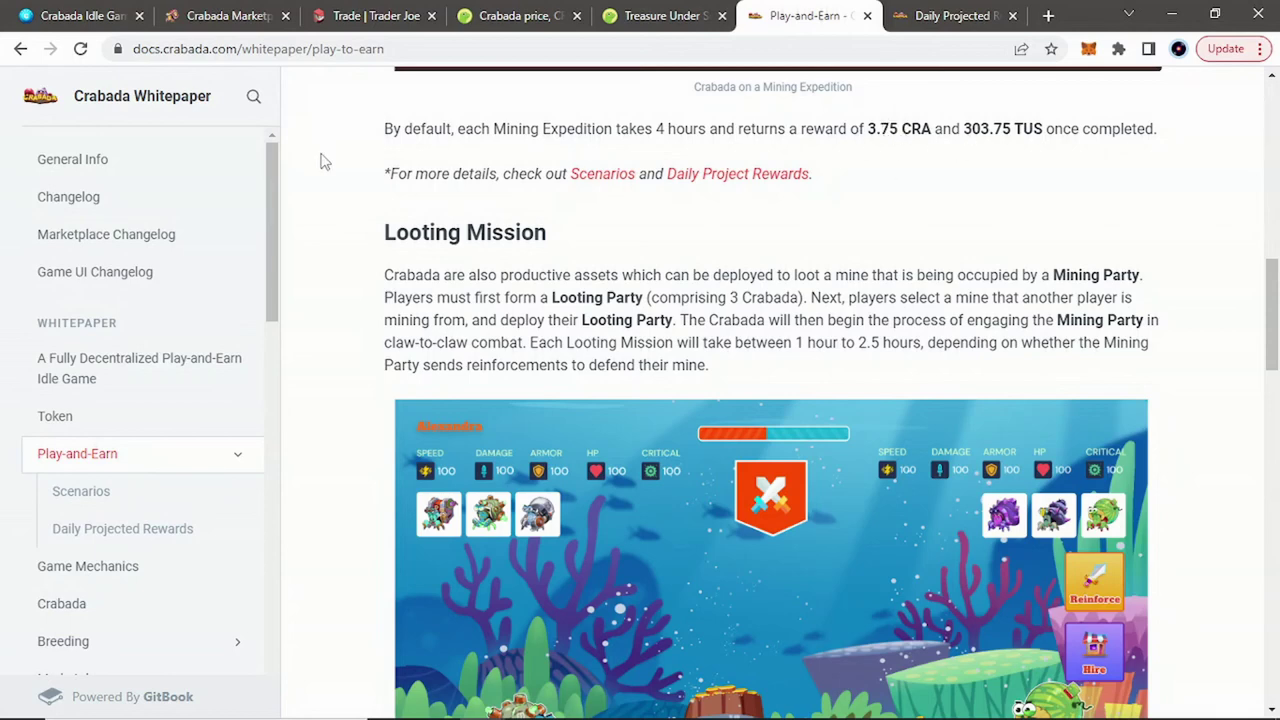
scroll(321, 161, "down", 4)
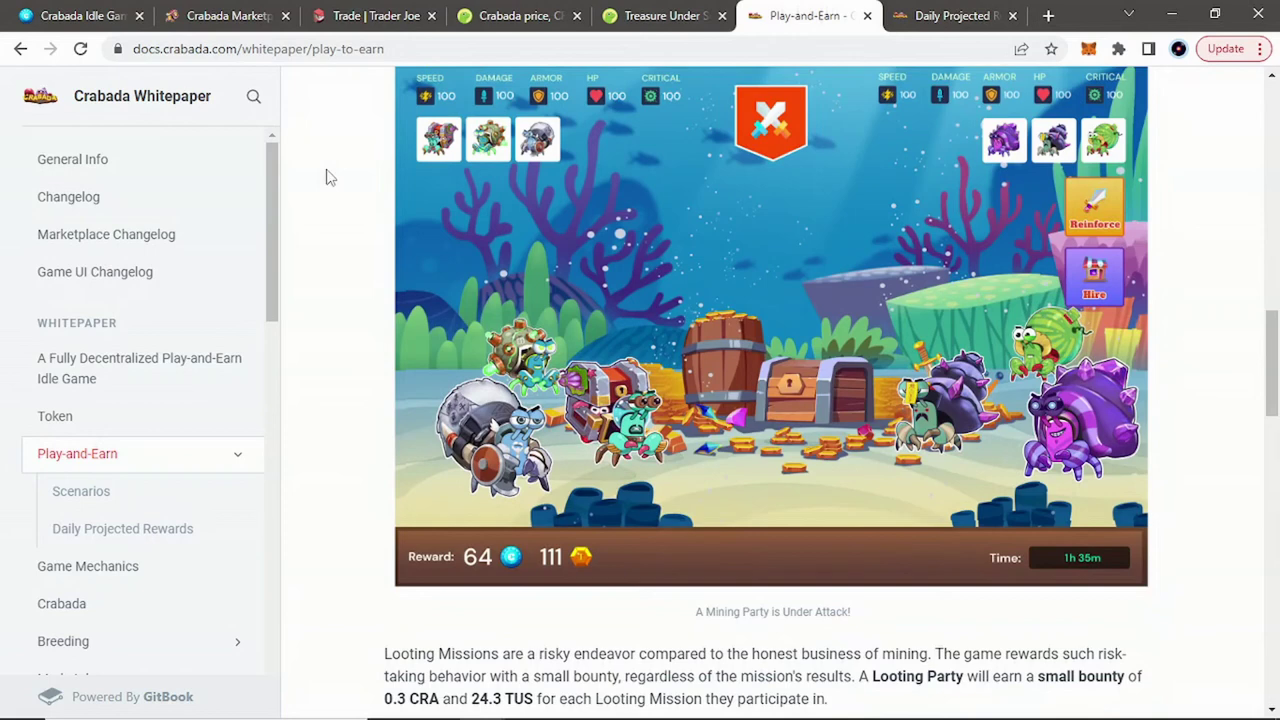
scroll(330, 177, "down", 4)
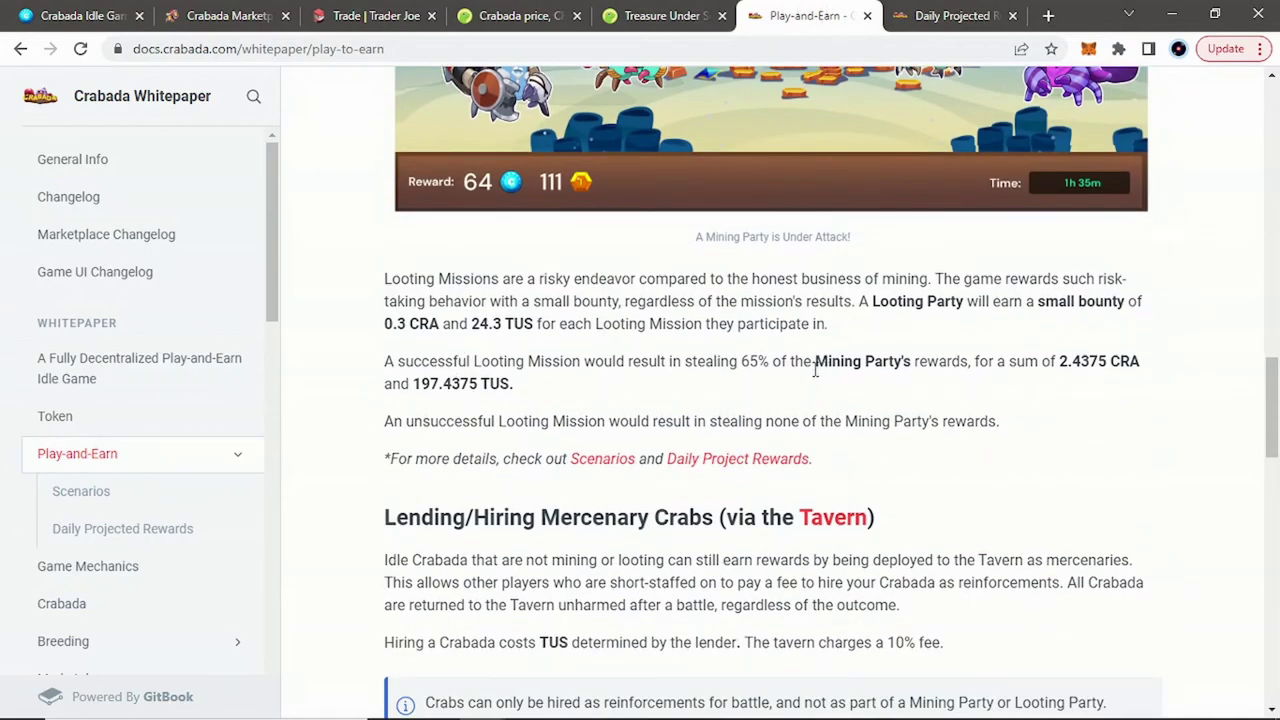
scroll(620, 380, "down", 3)
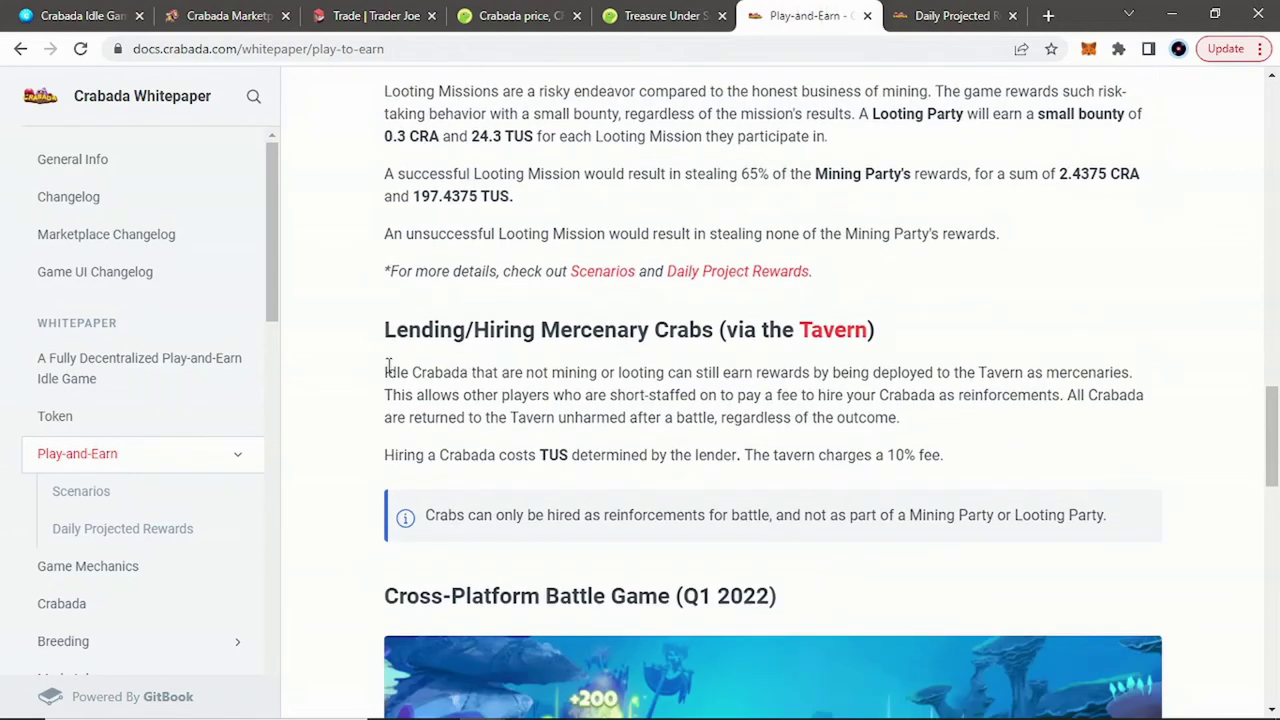
scroll(430, 338, "down", 3)
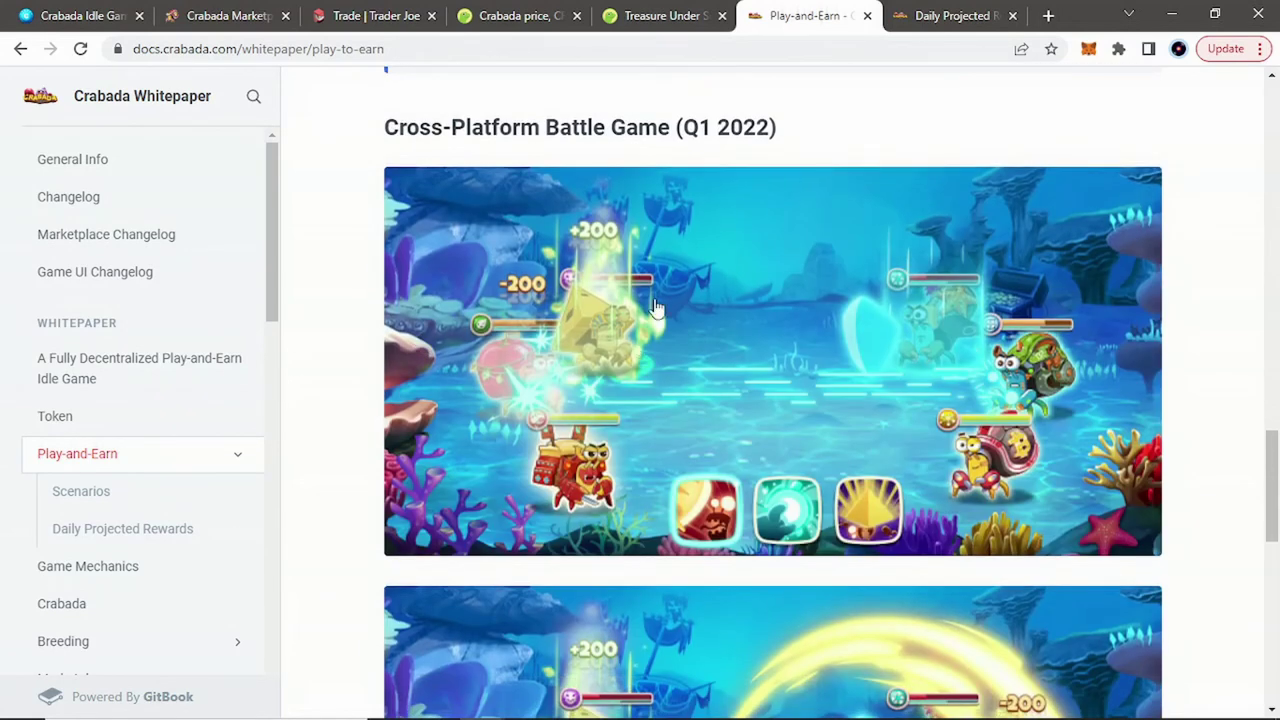
scroll(719, 225, "up", 3)
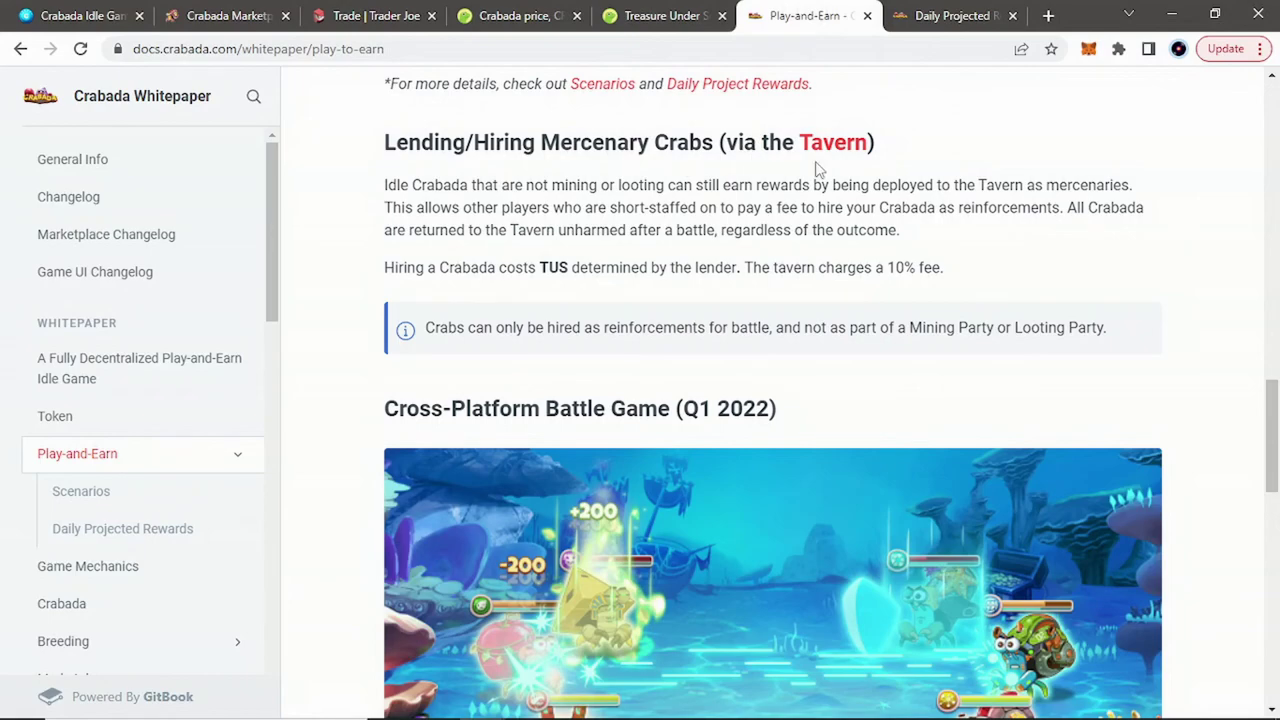
scroll(826, 203, "down", 6)
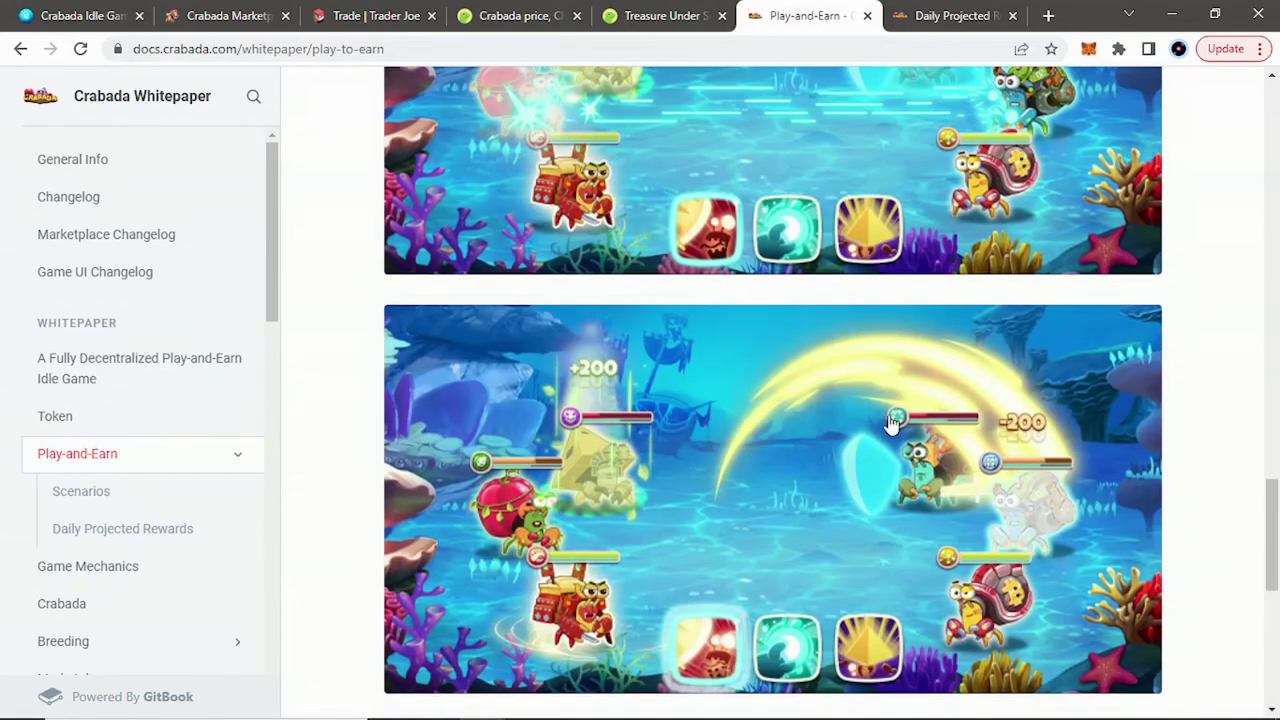
scroll(893, 447, "down", 2)
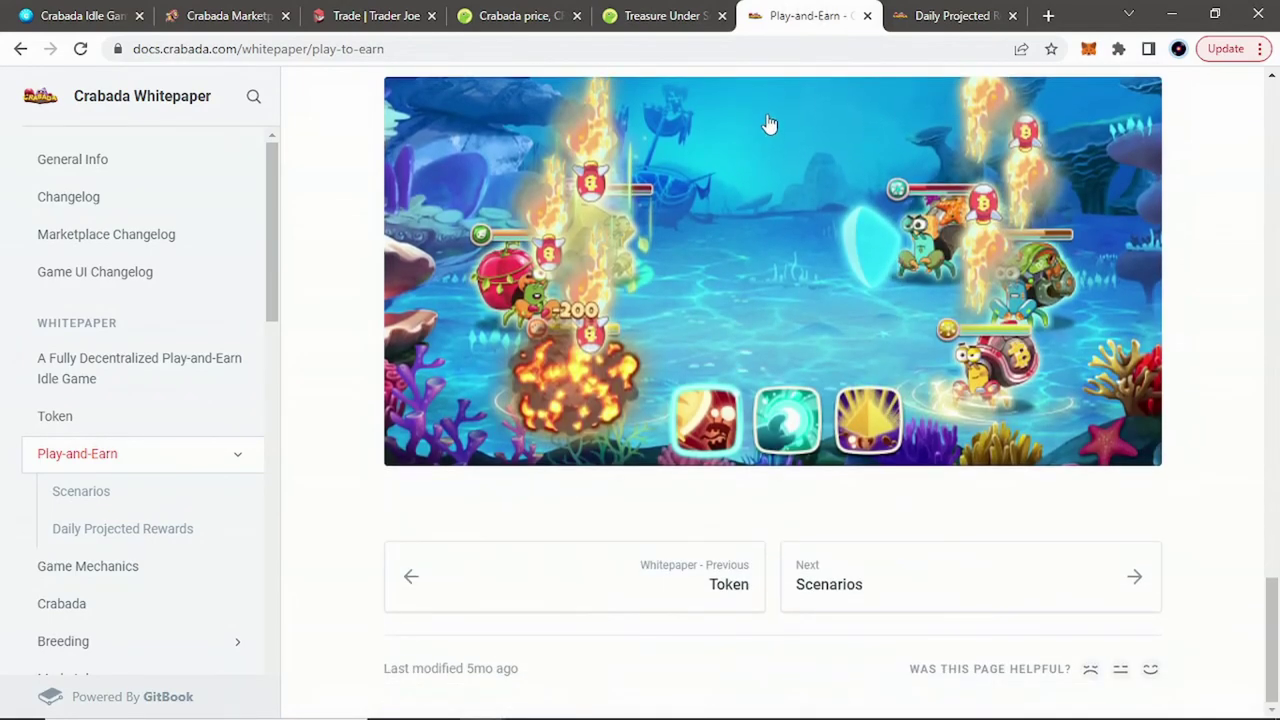
left_click(92, 15)
Look over the Tavern's crabs for hire, then scroll through the game dashboard's mission cards
scroll(317, 344, "down", 2)
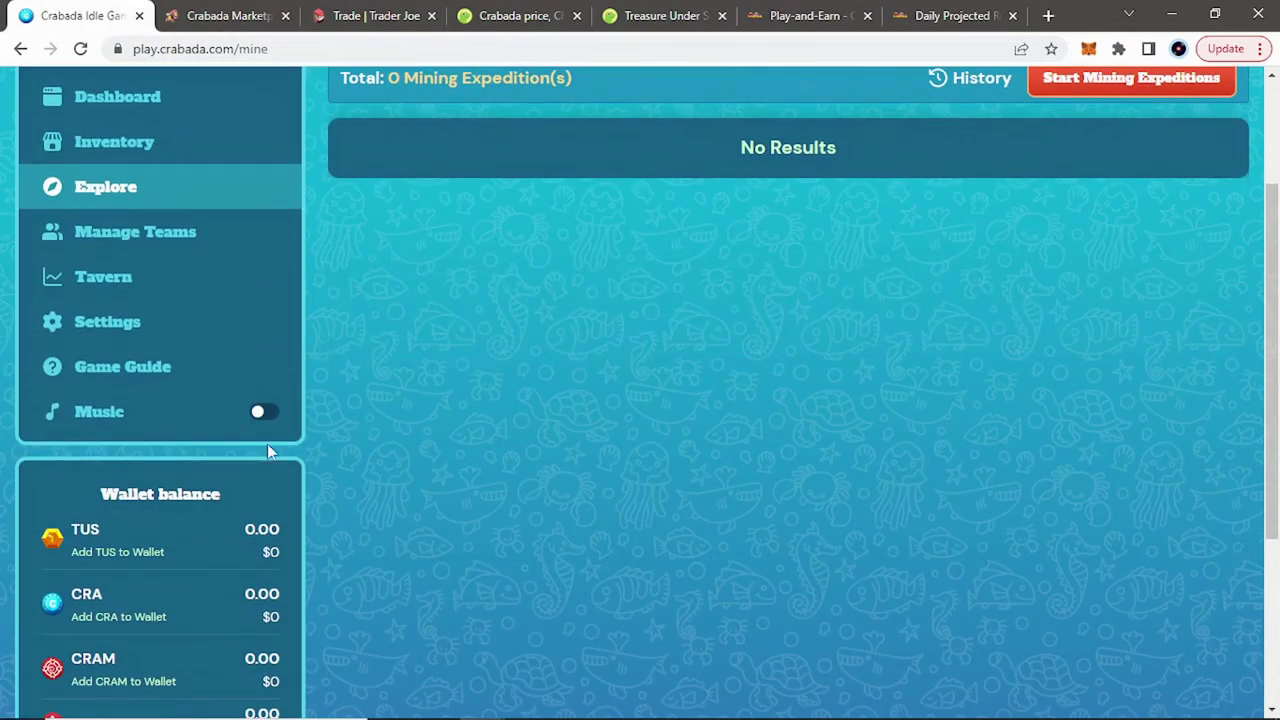
scroll(168, 592, "down", 1)
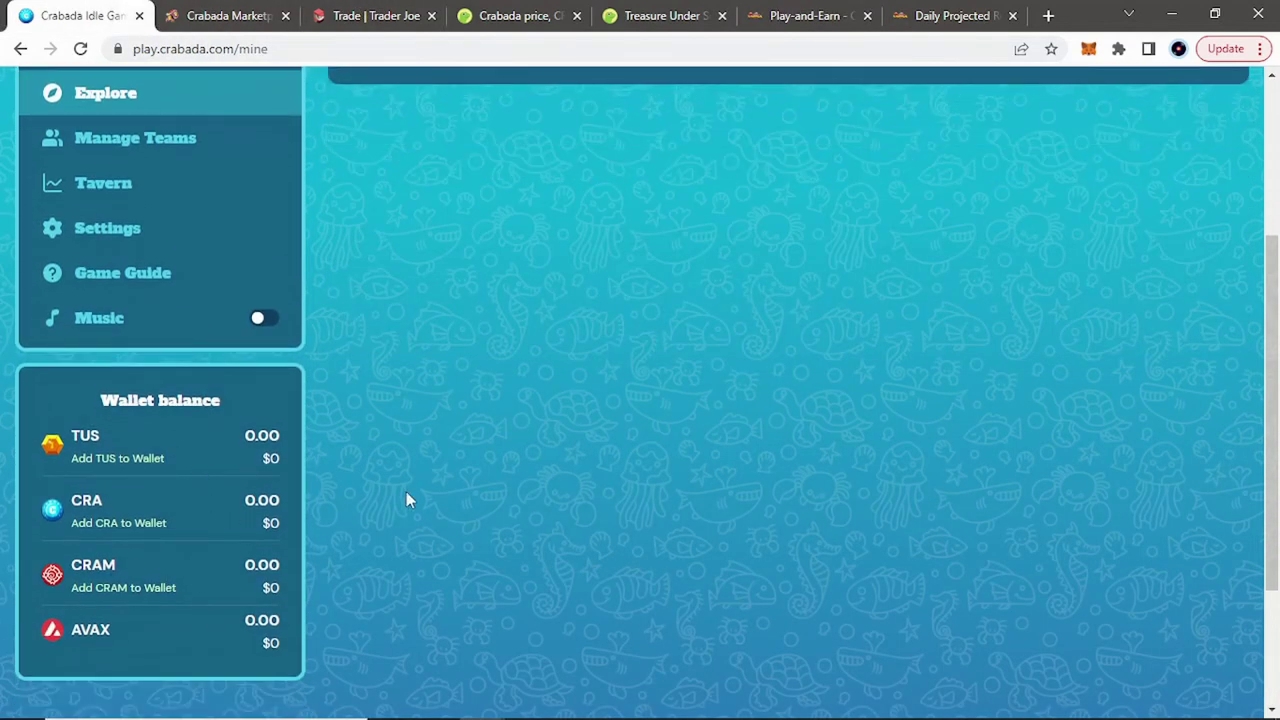
scroll(405, 480, "up", 3)
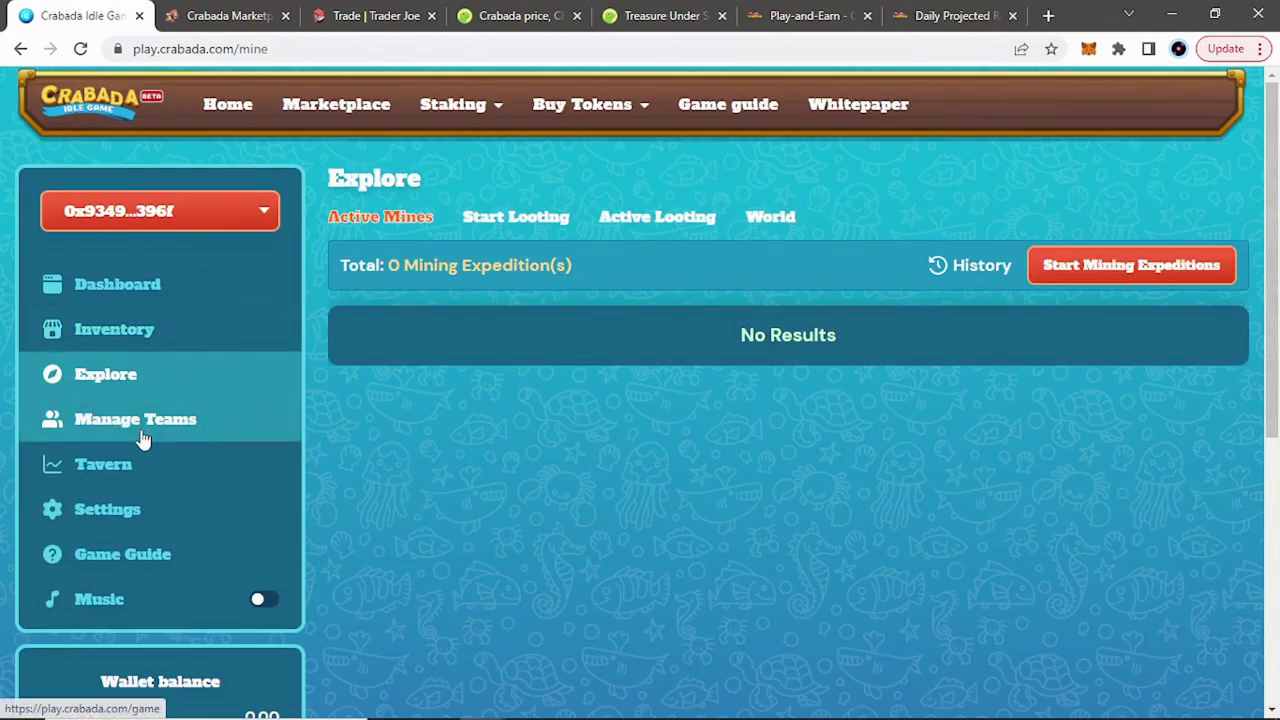
left_click(118, 466)
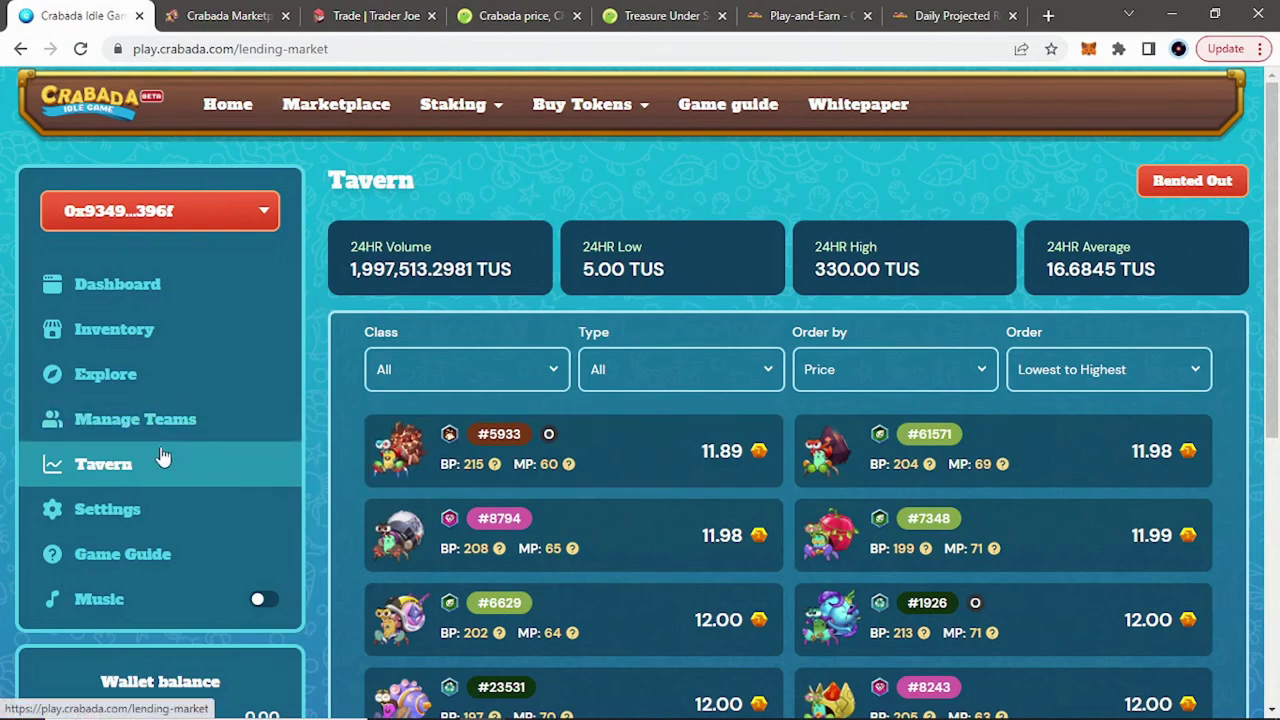
left_click(232, 297)
scroll(340, 318, "down", 4)
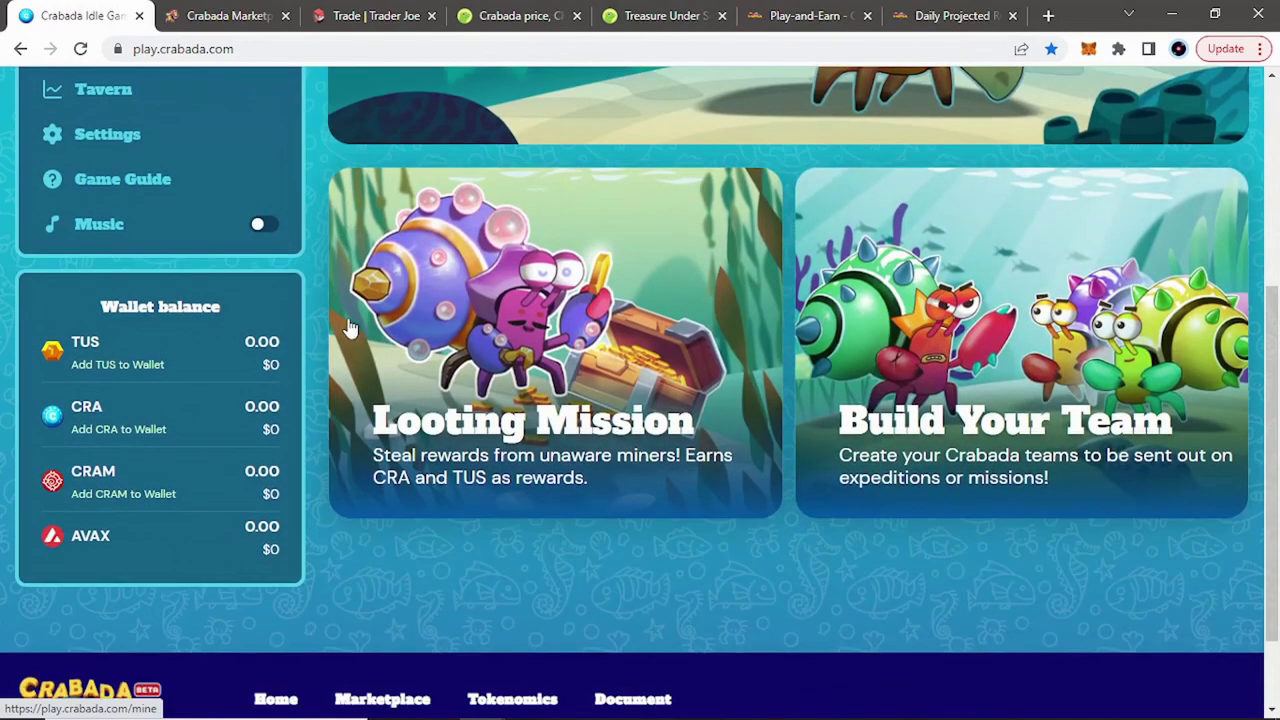
scroll(345, 320, "up", 4)
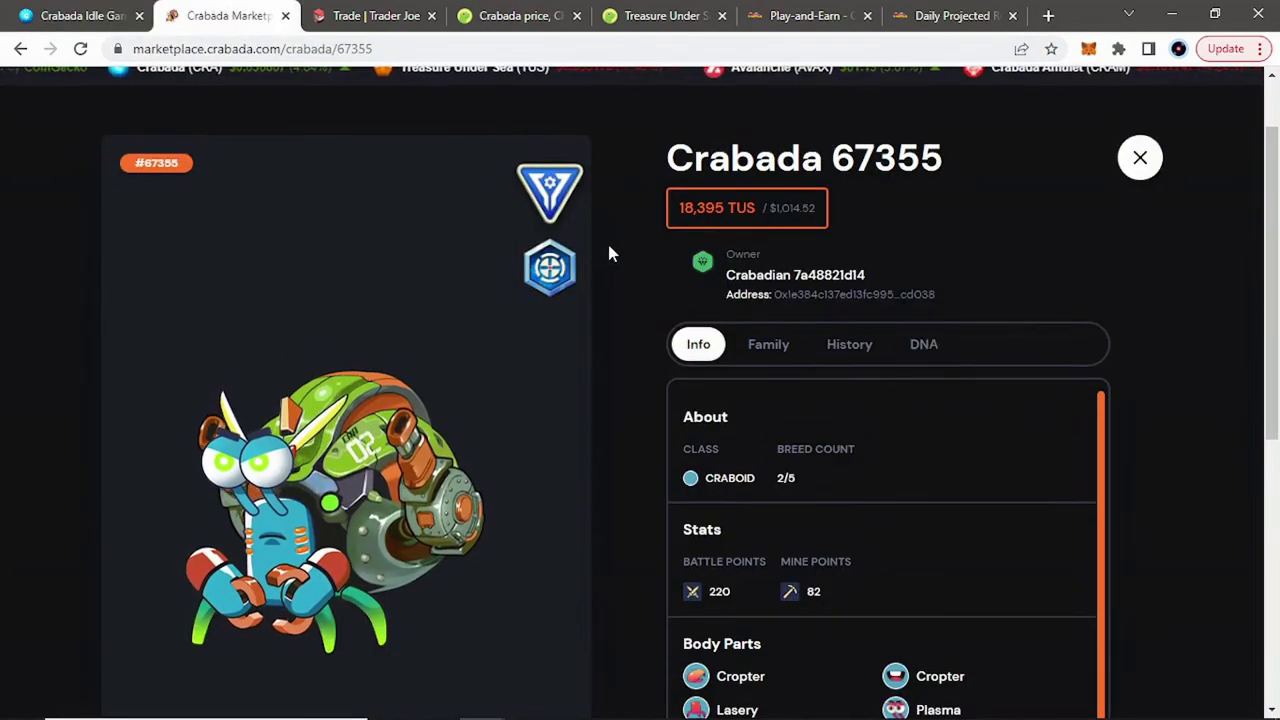
Close the Crabada 67355 details and review the 41 Craboid listings, cheapest at 17,969 TUS
scroll(1233, 280, "up", 1)
left_click(1140, 250)
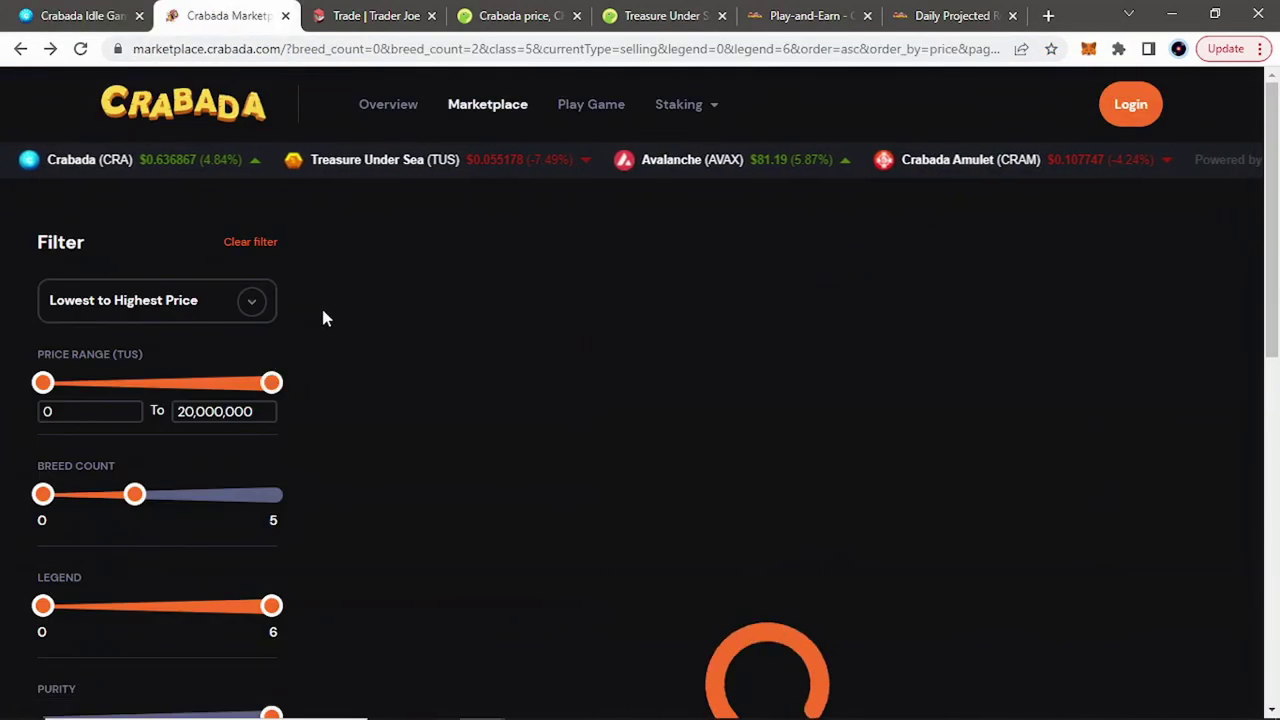
scroll(298, 320, "down", 2)
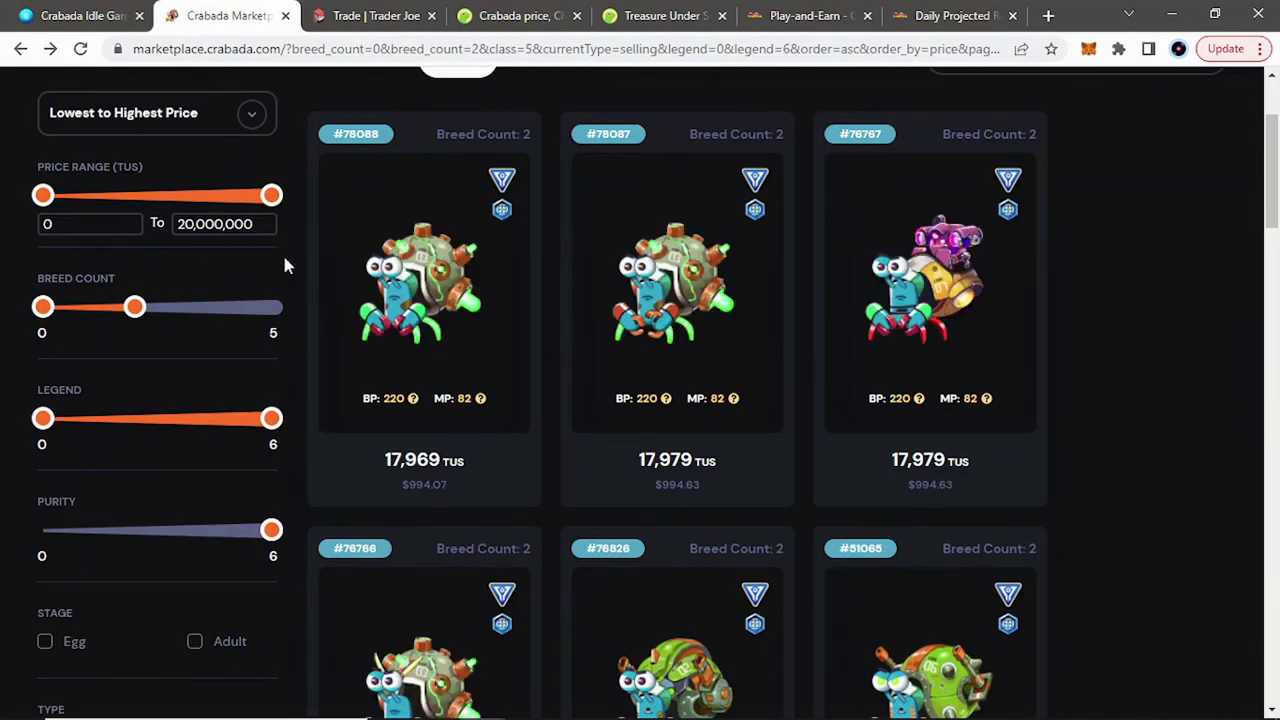
scroll(288, 263, "down", 3)
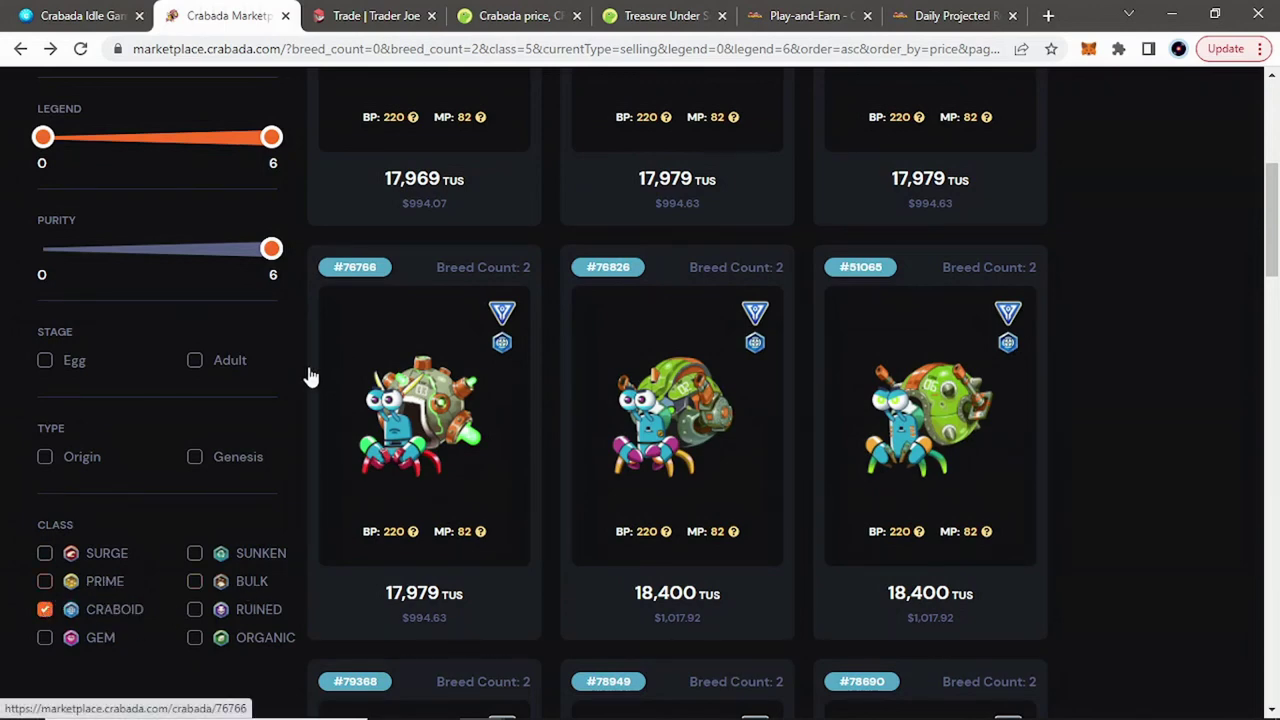
scroll(310, 372, "up", 4)
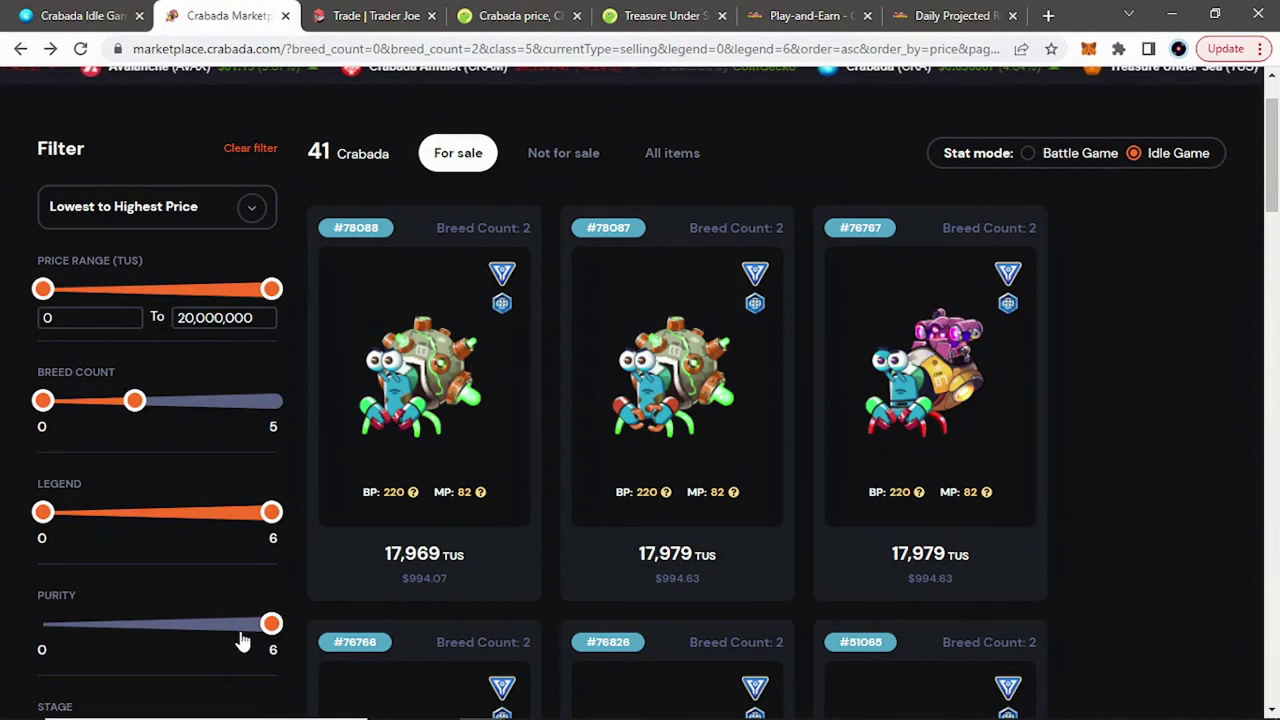
mouse_move(270, 625)
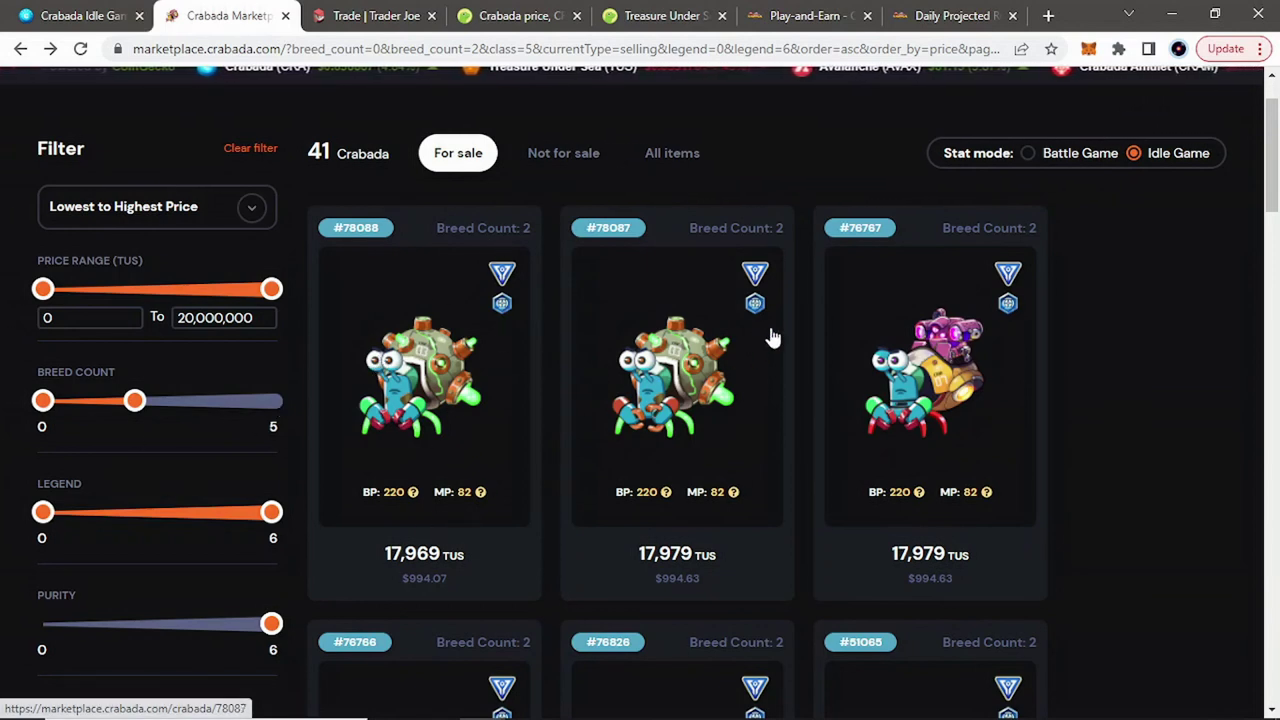
On Trader Joe, reverse the swap to sell 18500 TUS for about 12.562 AVAX, then return to Crabada
left_click(92, 15)
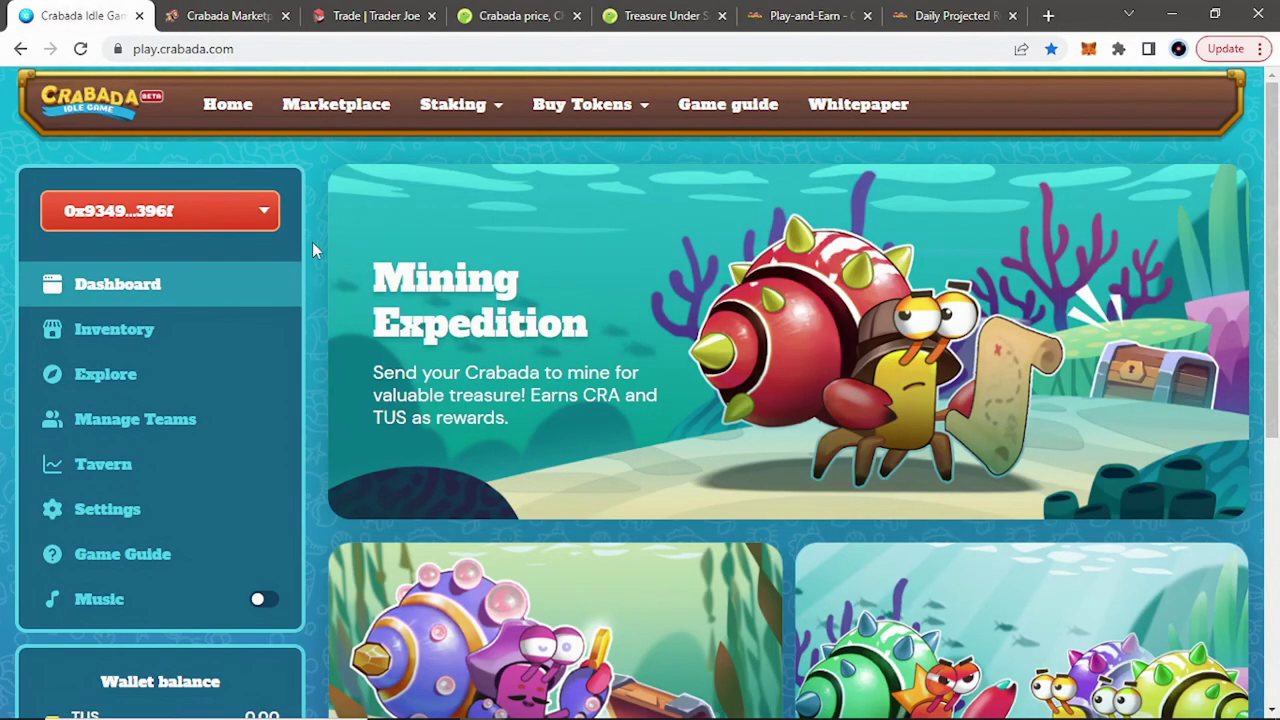
left_click(371, 15)
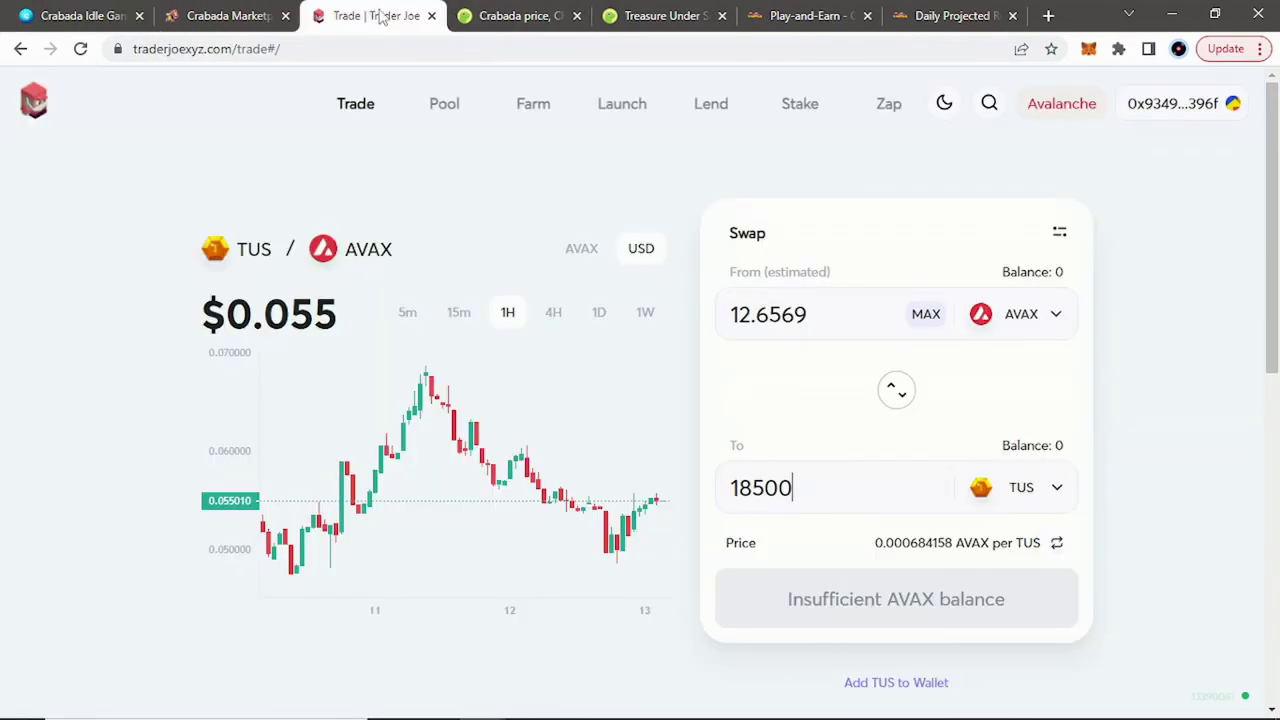
left_click(895, 390)
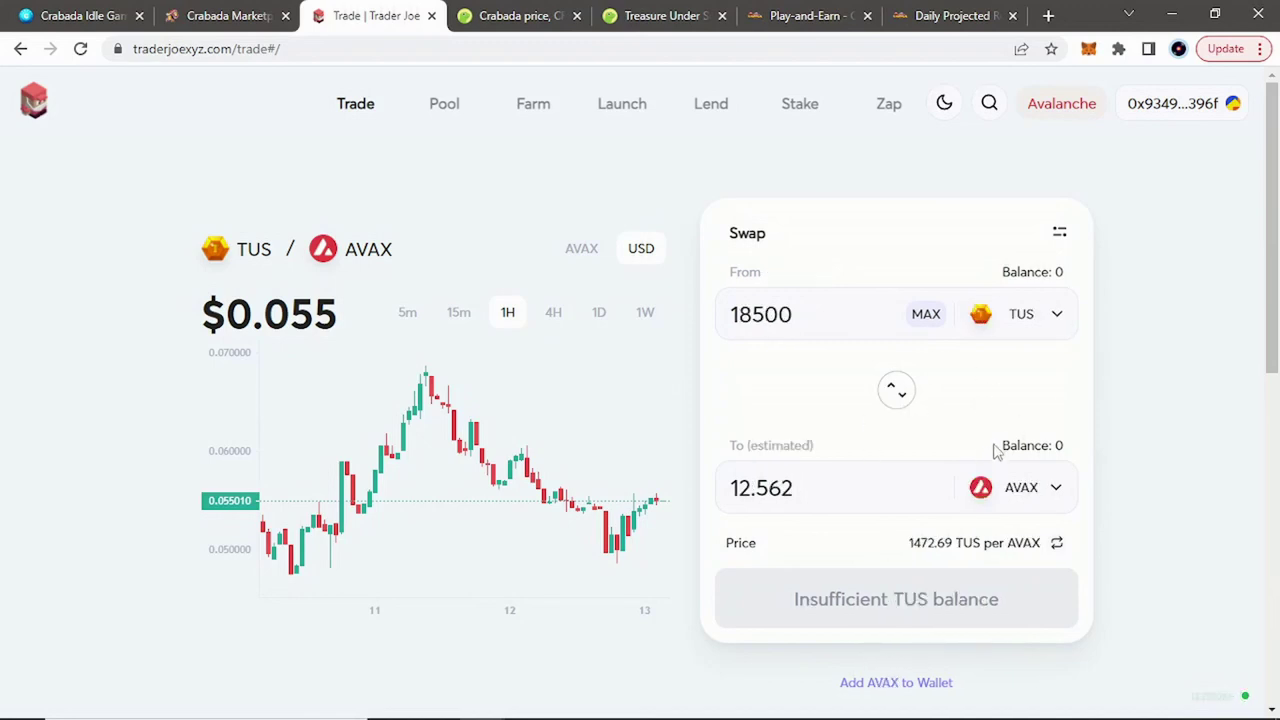
left_click(42, 15)
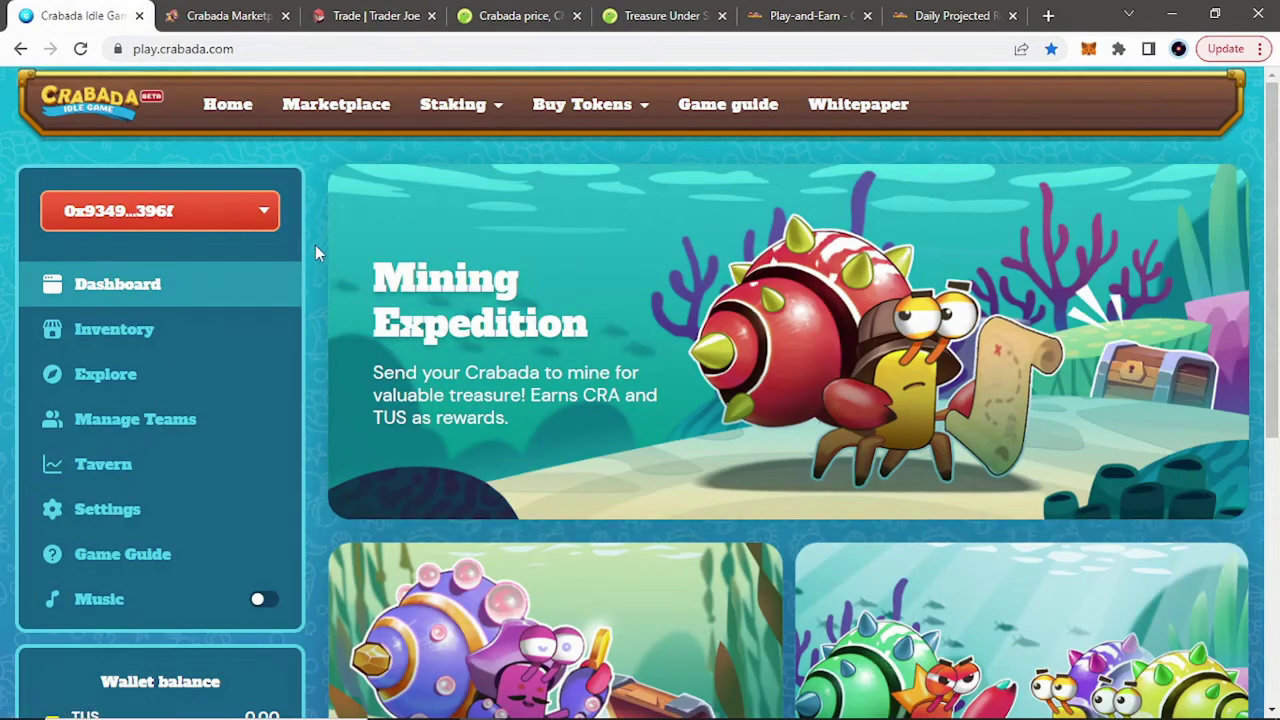